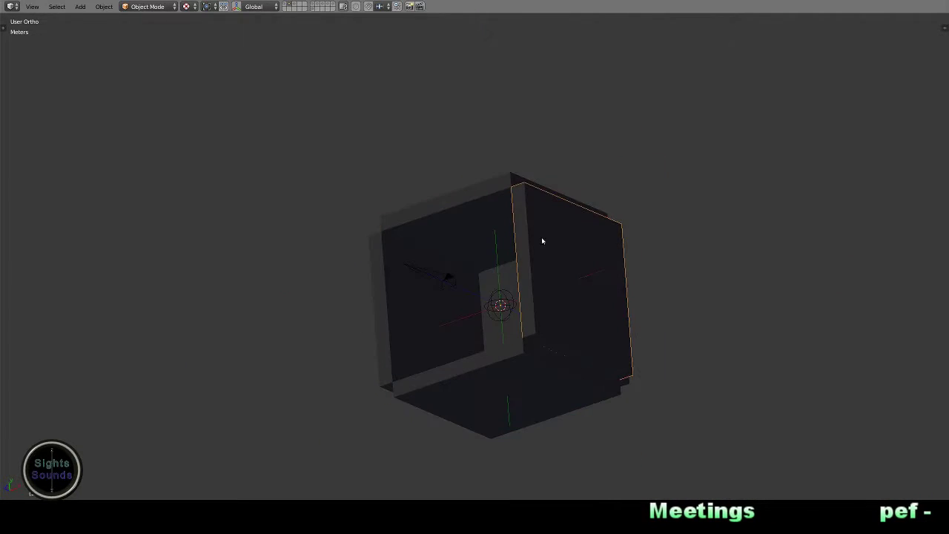
Move the box and the lamp off to layer 2
mouse_move(542, 241)
middle_mouse_down()
mouse_move(435, 343)
mouse_move(549, 302)
middle_mouse_up()
key("m")
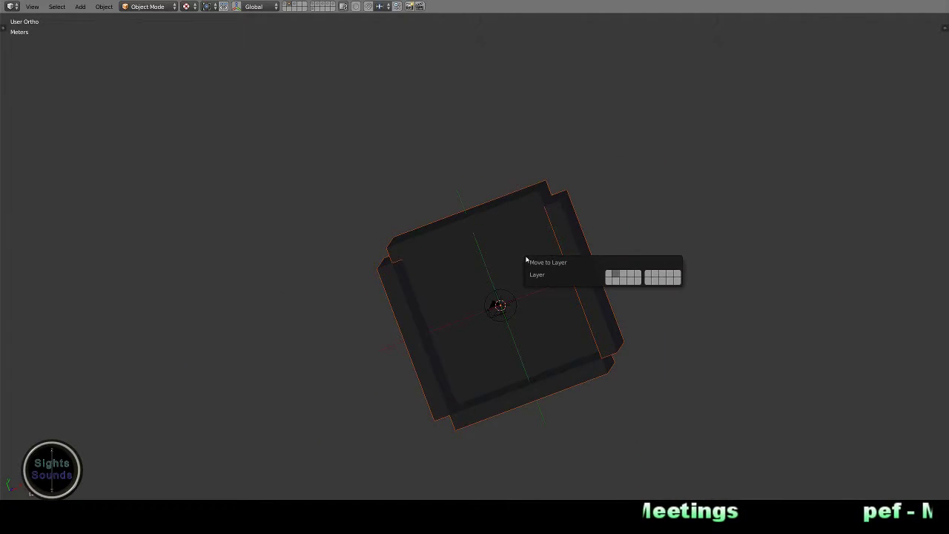
key("2")
scroll(489, 312, "up", 2)
right_click(503, 309)
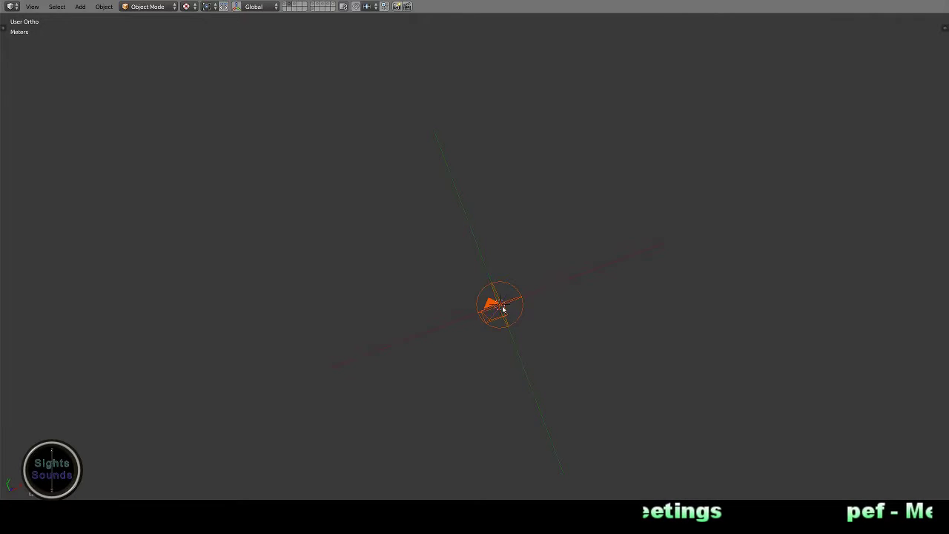
key("m")
key("2")
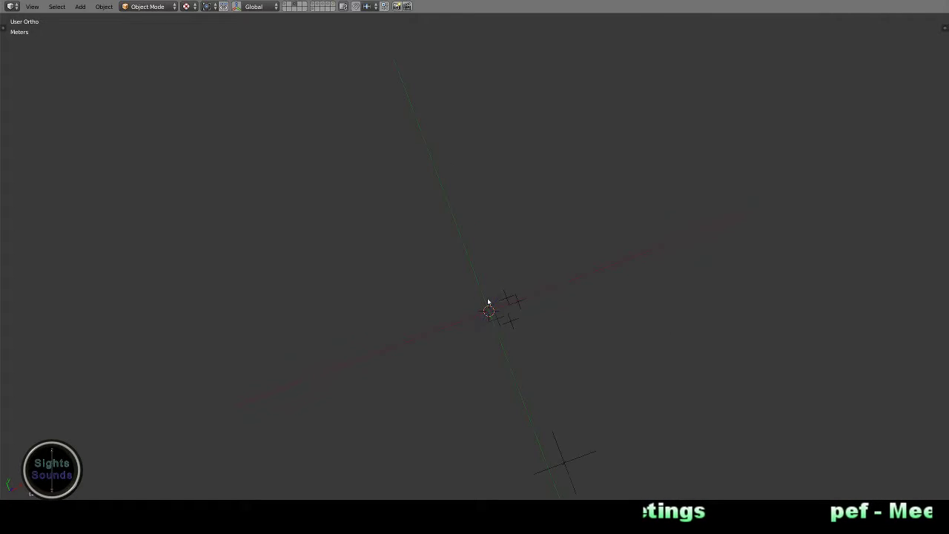
From top view, send the markers to layer 2 and display layer 3 with the UI panel
key("KP_7")
key("m")
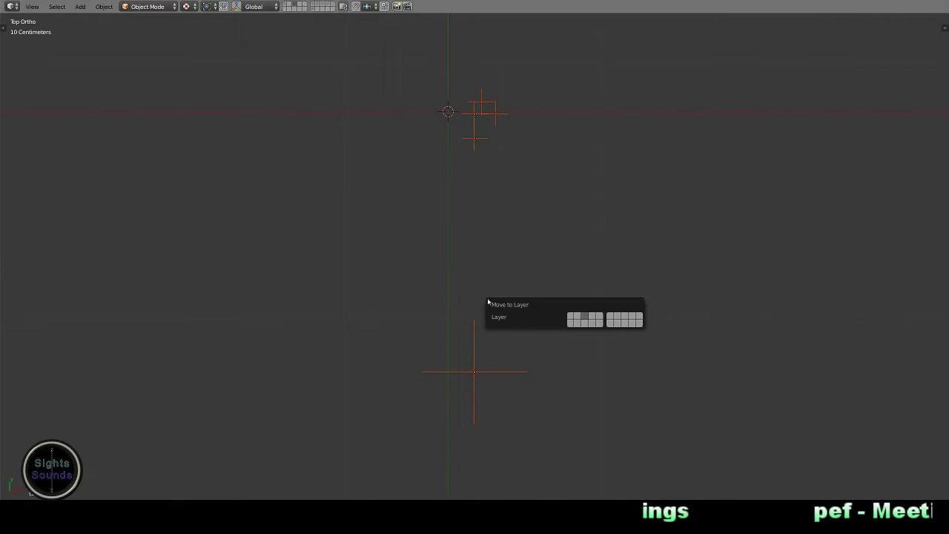
key("2")
key("3")
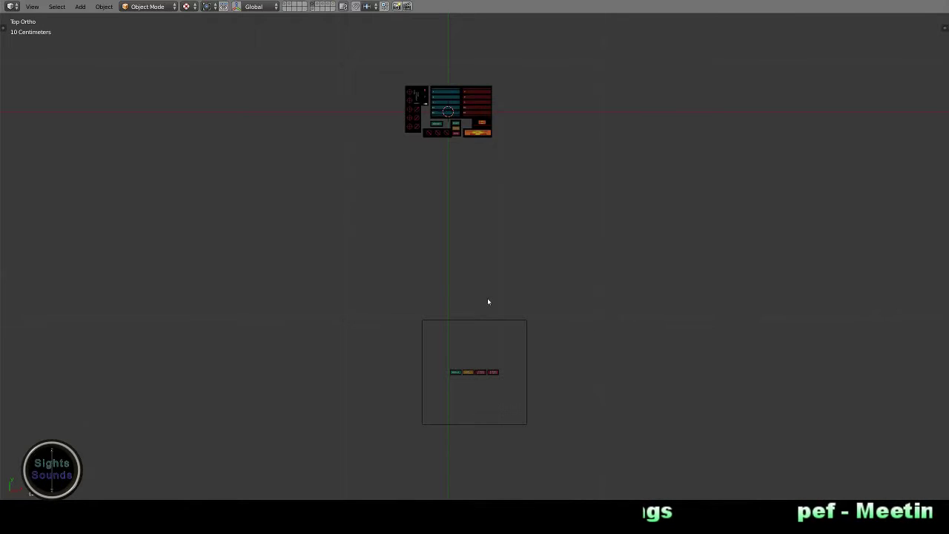
scroll(488, 301, "down", 7)
Select everything and frame the UI panel up close, toggling the plane's layer off and back
key("a")
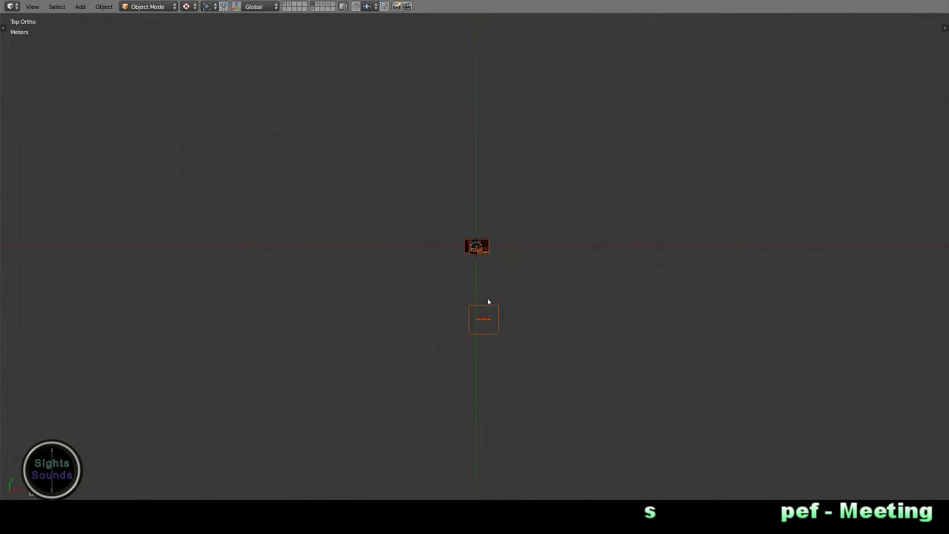
scroll(488, 302, "up", 8)
scroll(488, 301, "down", 1)
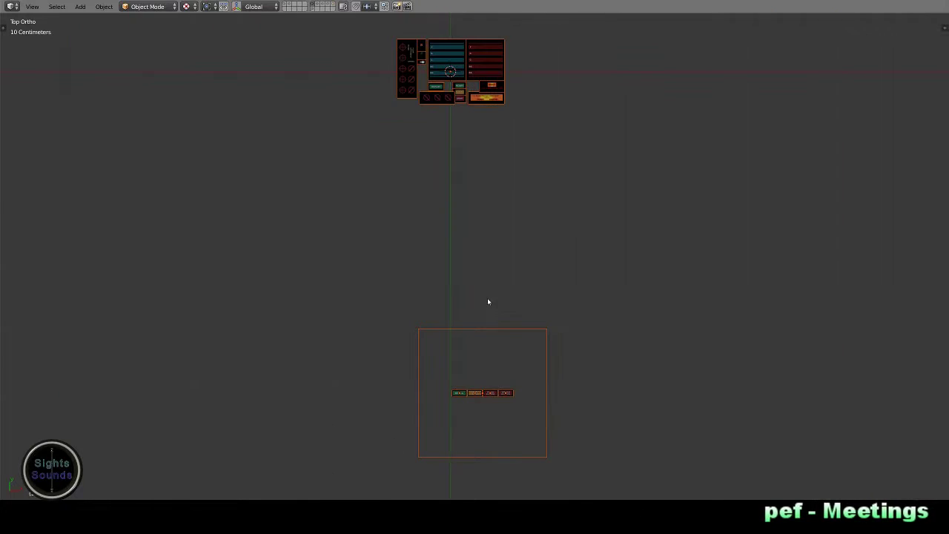
scroll(464, 90, "up", 5)
middle_click_drag(464, 90, 496, 285, "shift")
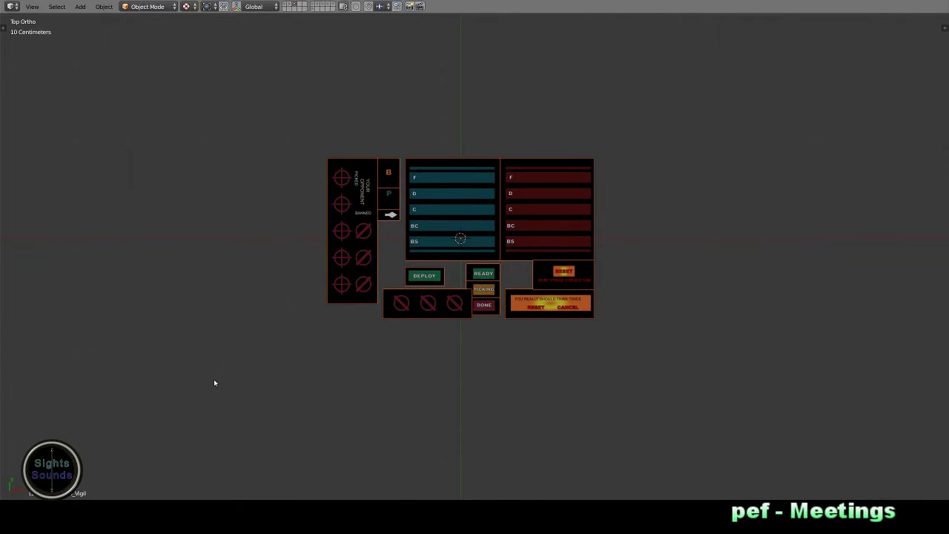
scroll(364, 324, "down", 5)
scroll(364, 324, "down", 3)
middle_click_drag(439, 365, 453, 292, "shift")
key("ctrl+z")
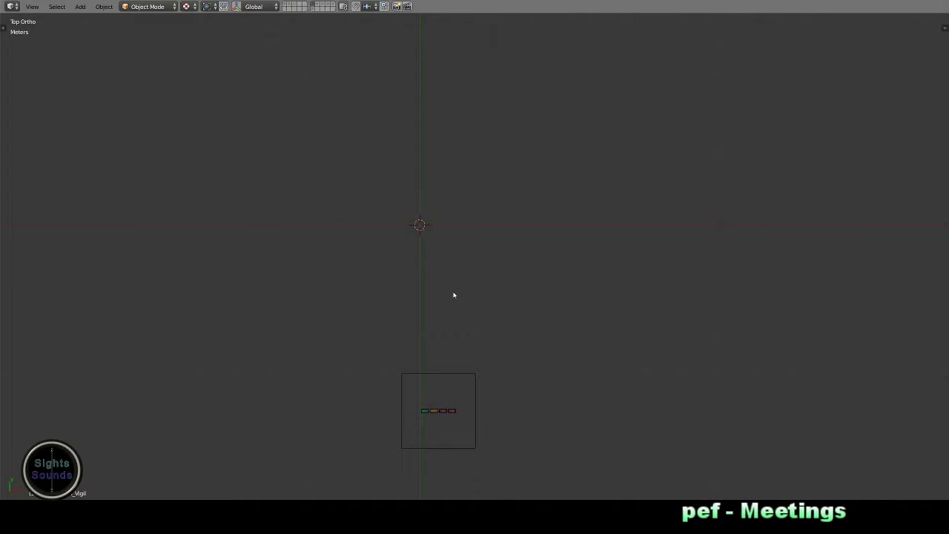
key("ctrl+shift+z")
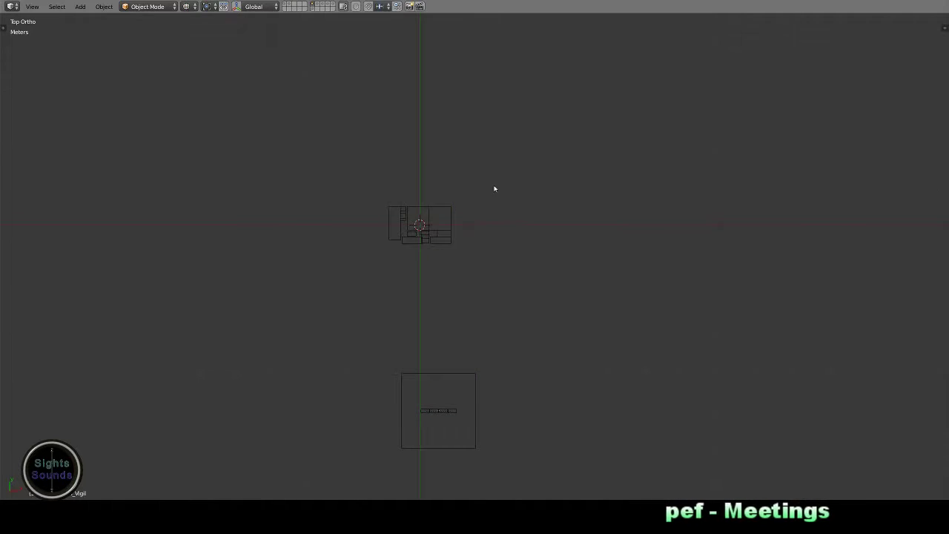
Hide the plane's layer and view the panel in Textured shading, checking camera view before returning to Top
key("b")
left_click_drag(494, 188, 359, 258)
scroll(401, 186, "up", 7)
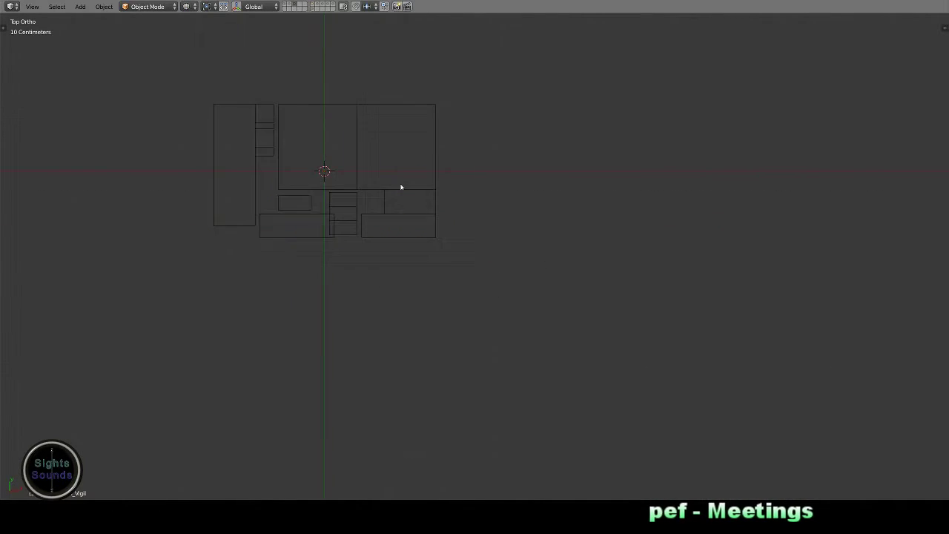
scroll(411, 290, "up", 4)
scroll(405, 281, "up", 1)
key("alt+z")
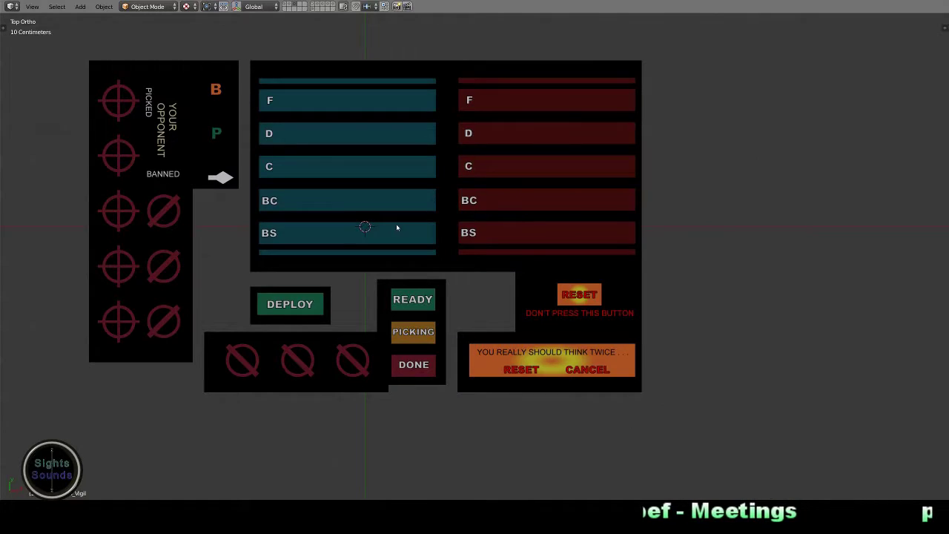
key("KP_0")
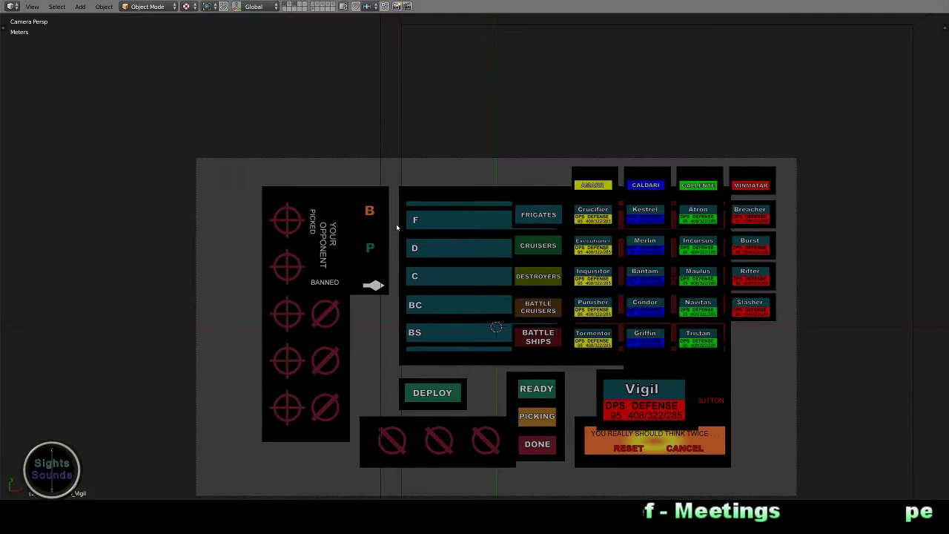
key("KP_7")
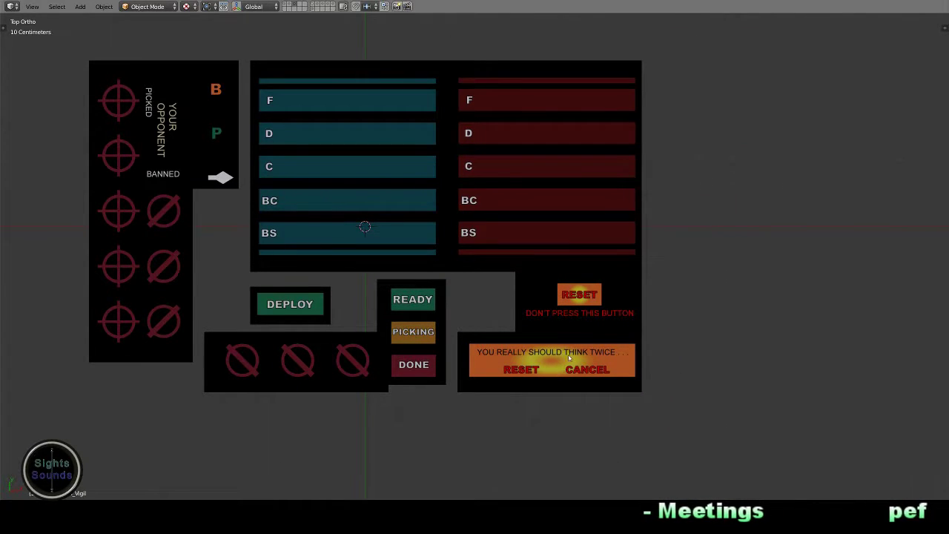
Move the warning popup to the lower left with the RESET panel just above it
key("g")
left_click(612, 379)
key("ctrl+z")
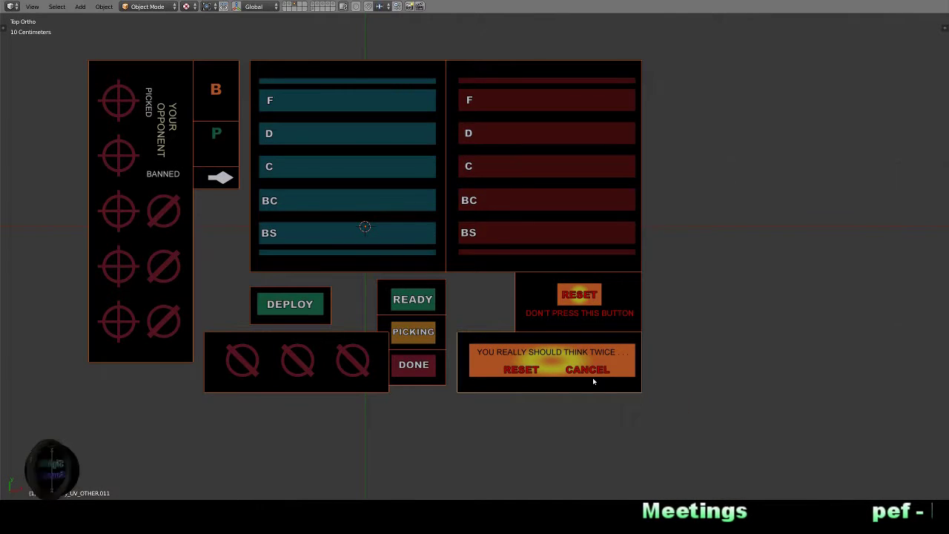
key("t")
key("t")
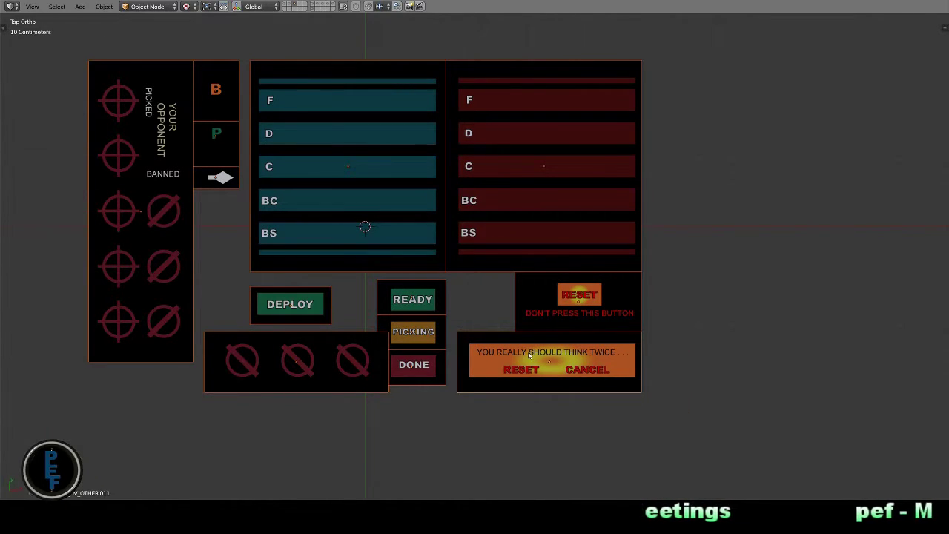
right_click(528, 355)
key("g")
left_click(131, 453)
right_click(600, 303)
key("g")
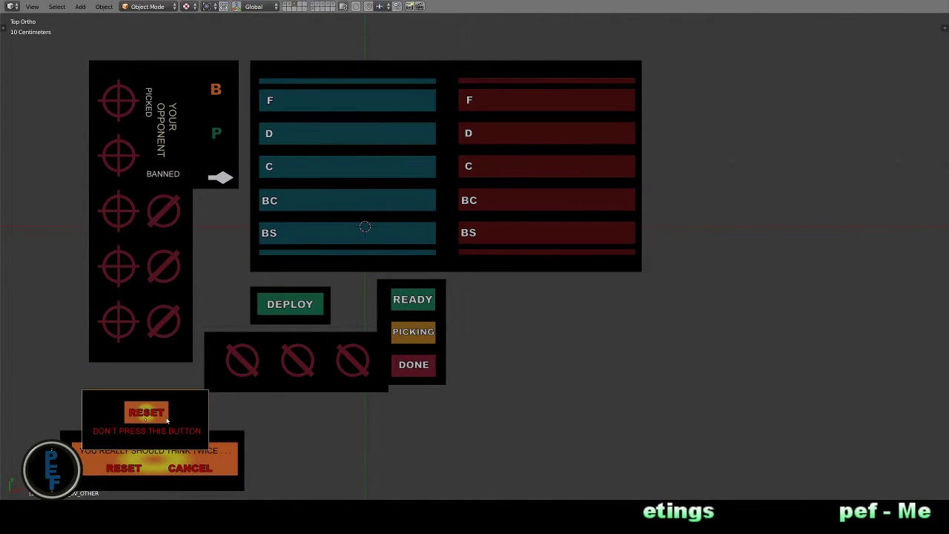
left_click(167, 421)
Put the three-ban panel at the top left and rotate the picked/banned strip horizontal beside DEPLOY
right_click(321, 370)
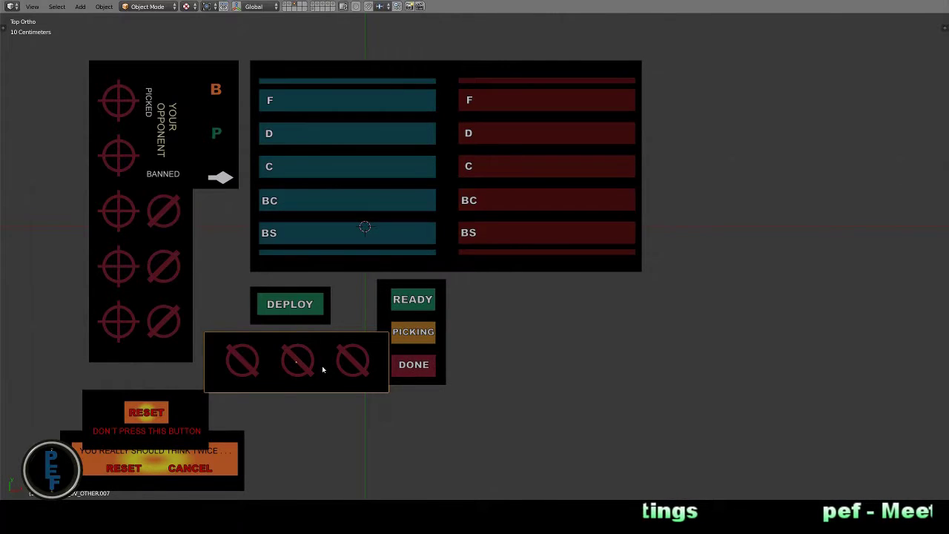
key("g")
left_click(167, 73)
right_click(152, 252)
key("g")
left_click(535, 358)
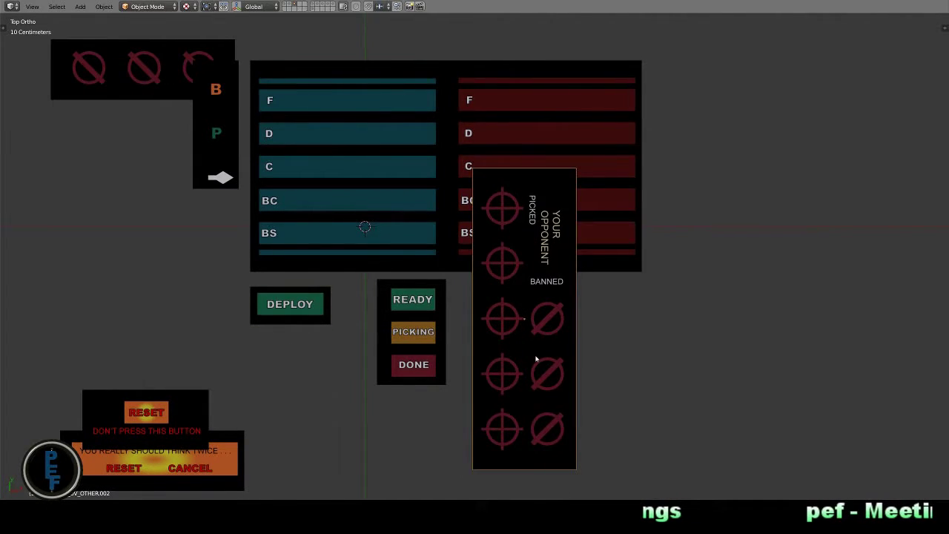
key("r")
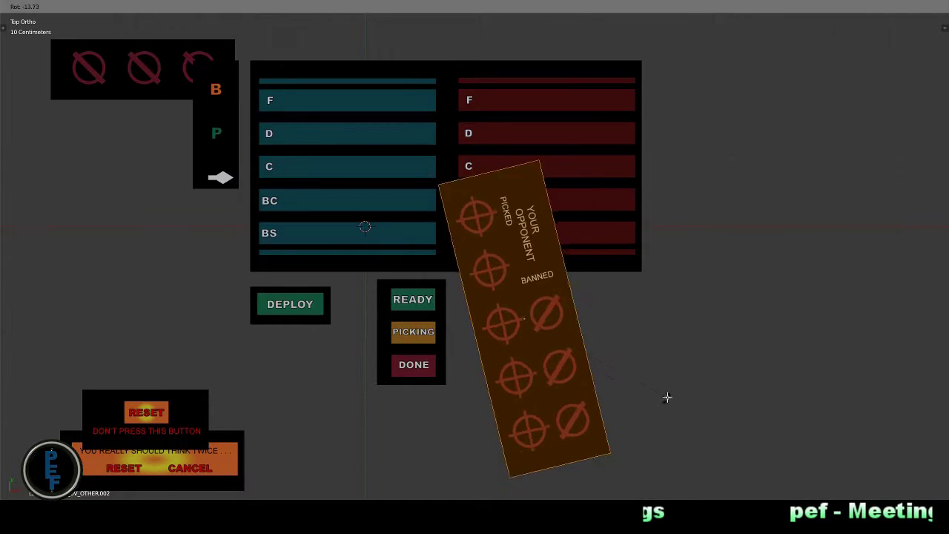
left_click(638, 189)
key("g")
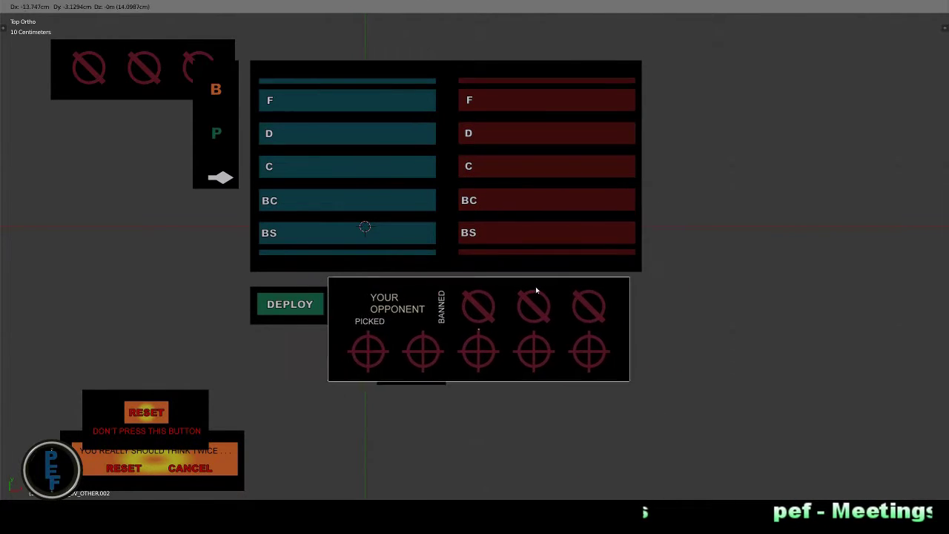
left_click(542, 292)
Split the red and teal list panels apart, placing them side by side at the left
right_click(557, 208)
key("g")
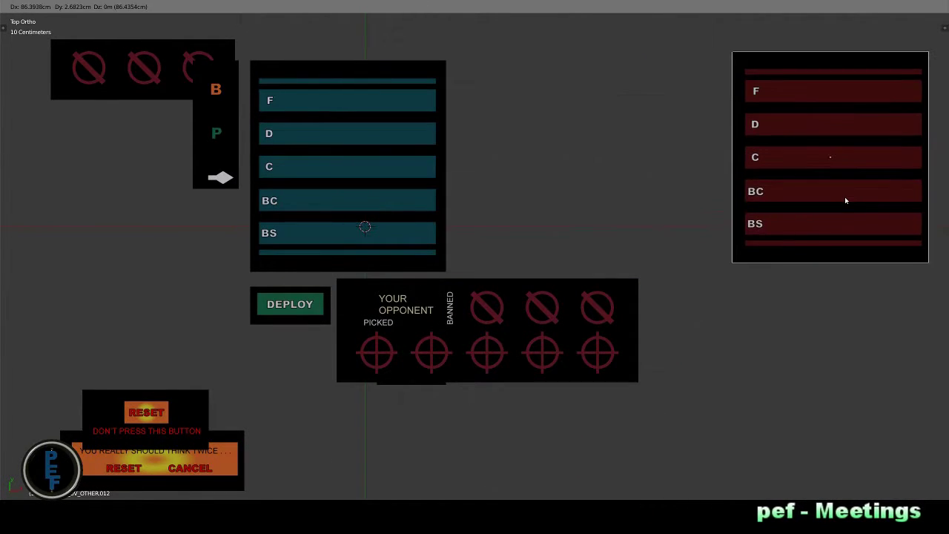
left_click(845, 209)
right_click(386, 207)
key("g")
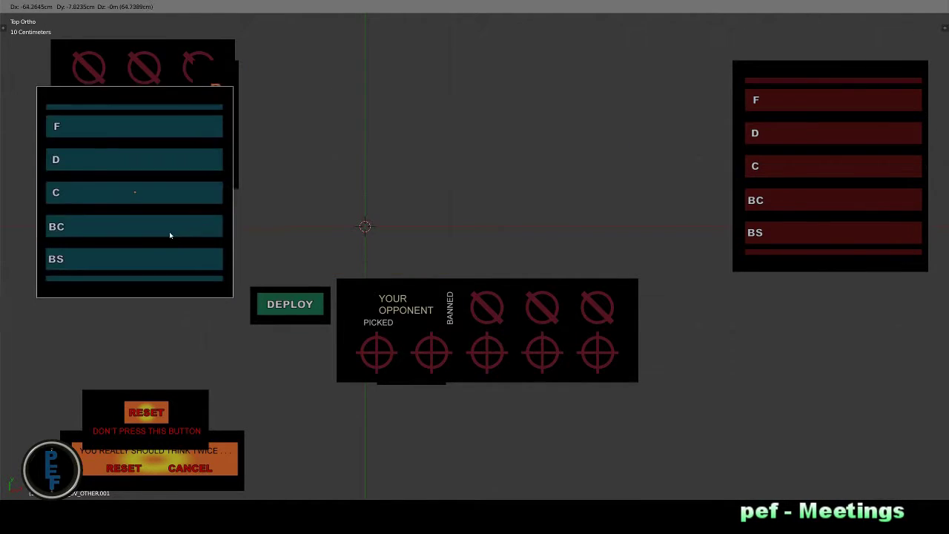
left_click(377, 220)
right_click(831, 223)
key("g")
left_click(399, 226)
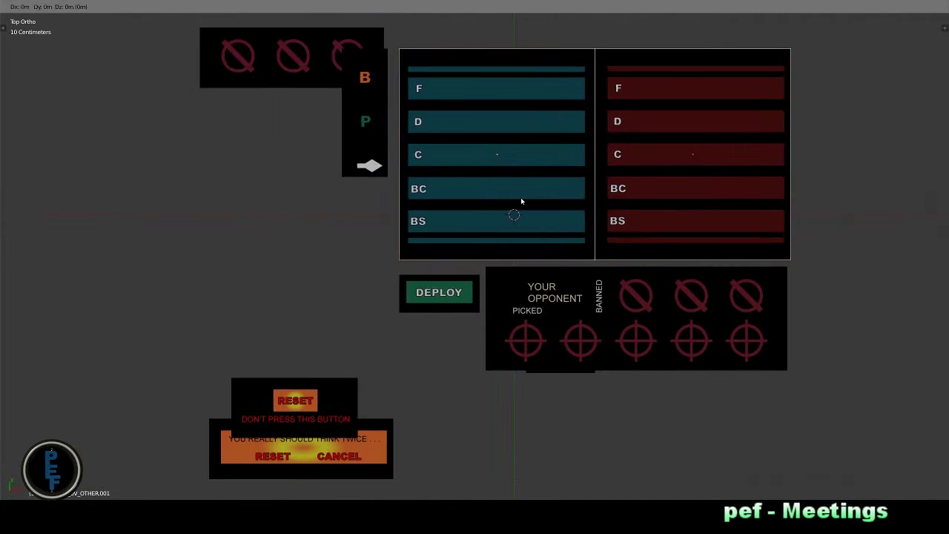
left_click(106, 247)
In the properties sidebar, set the selected panel's Y location to 0
key("n")
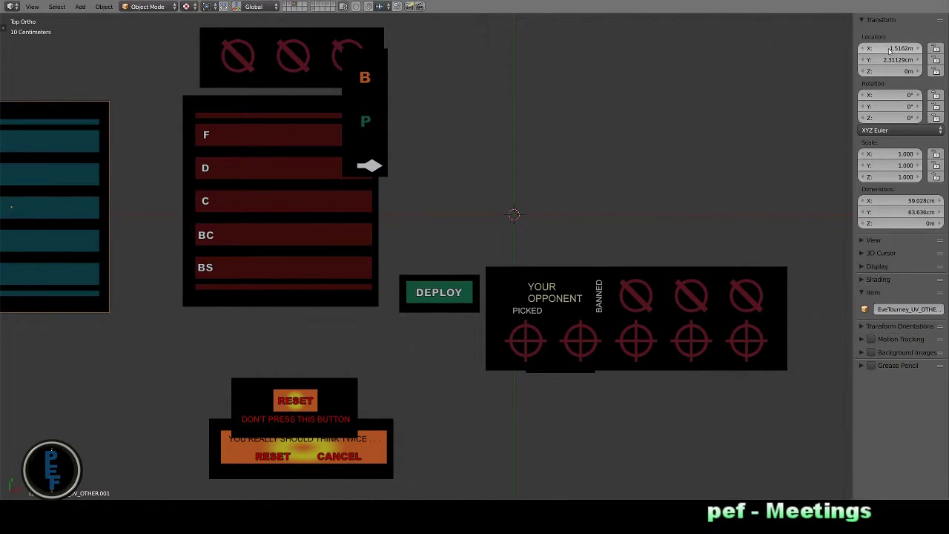
left_click(897, 59)
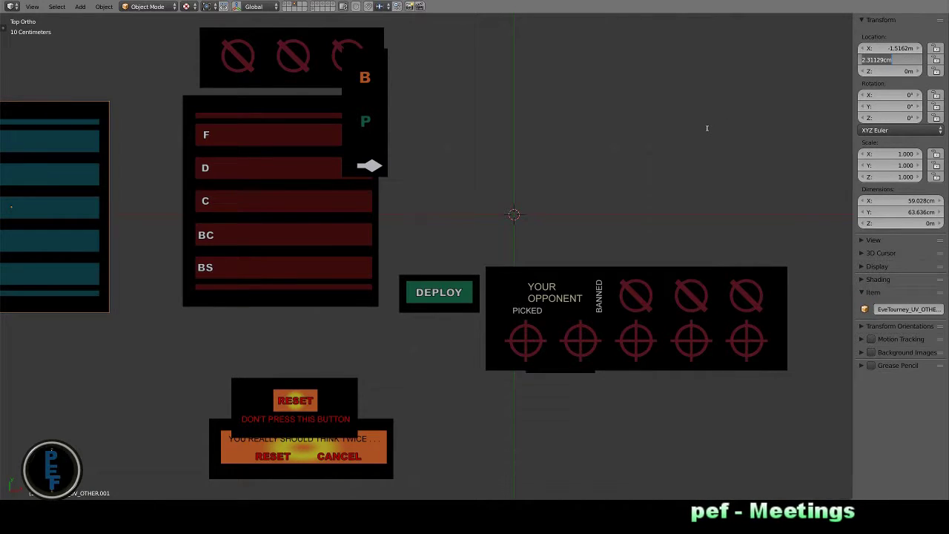
type("2.25")
key("Return")
key("ctrl+z")
double_click(889, 60)
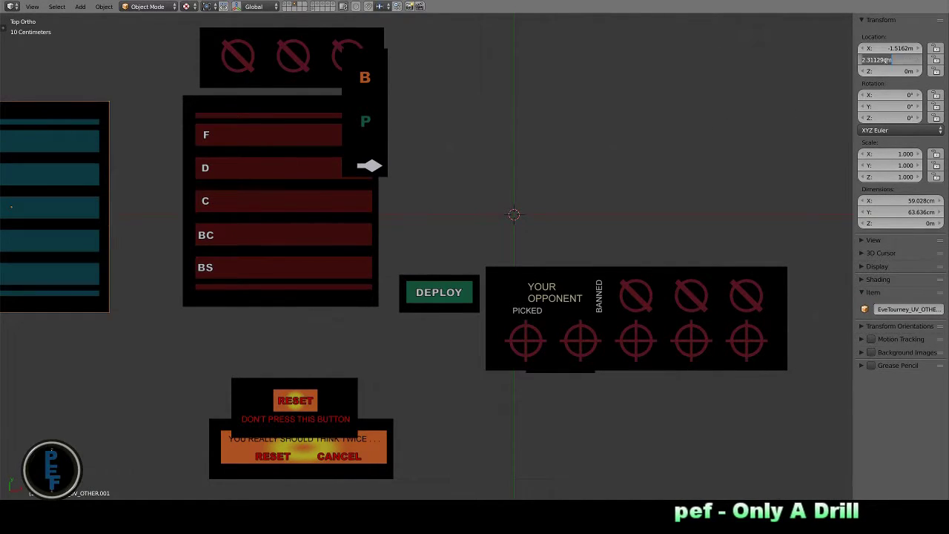
type("0")
key("Return")
Move the red list panel to Location X -70 cm
right_click(275, 289)
double_click(890, 59)
type("0")
key("Return")
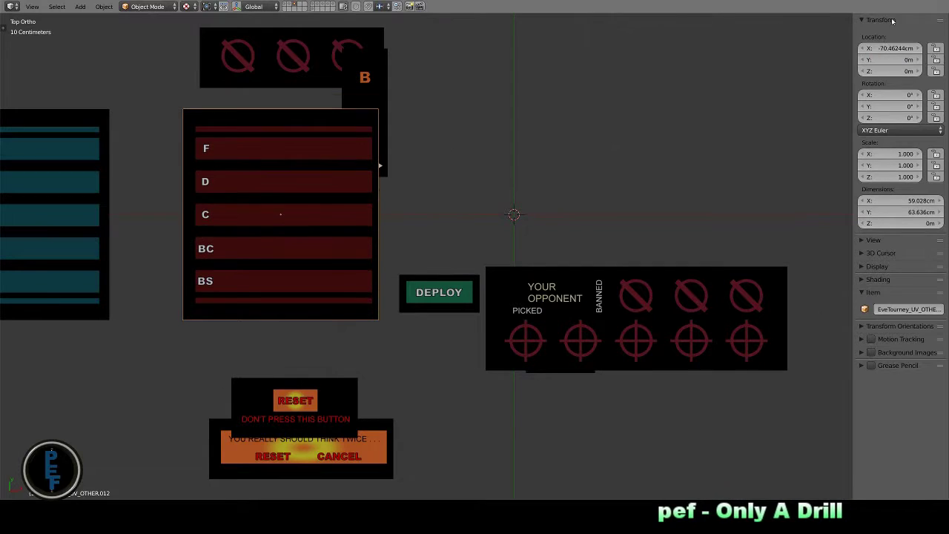
double_click(890, 47)
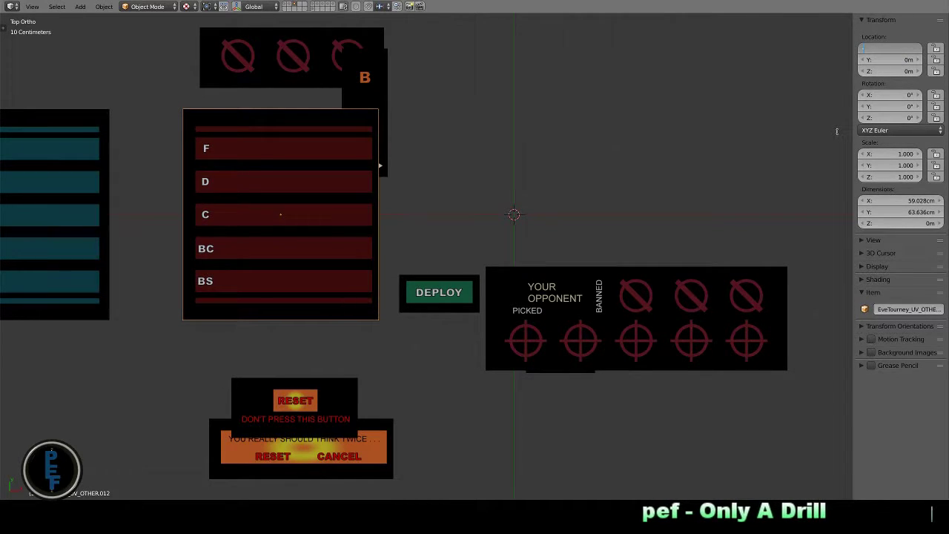
type("-50")
key("Return")
double_click(889, 48)
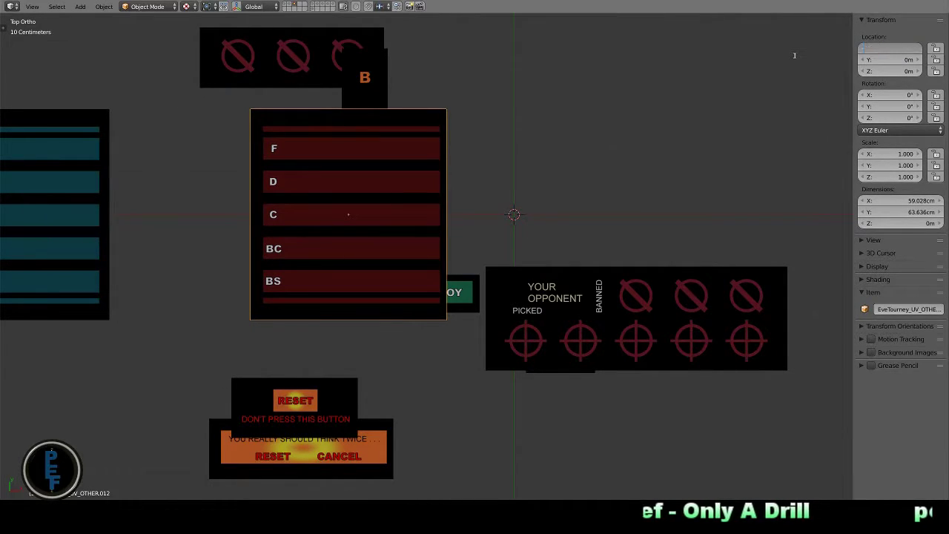
type("-70")
key("Return")
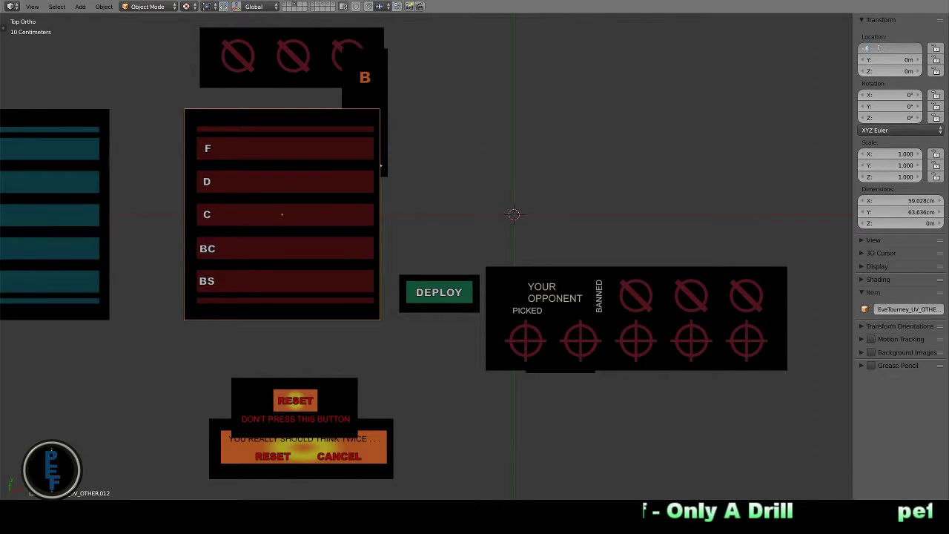
In camera view, place the ban-icon panel at X -65 cm, Y 45 cm
key("KP_0")
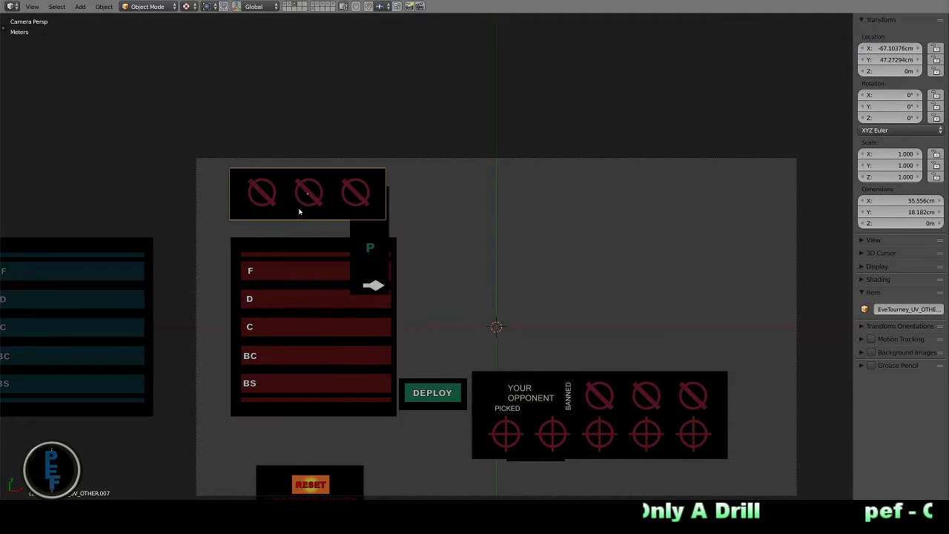
type("5")
key("Return")
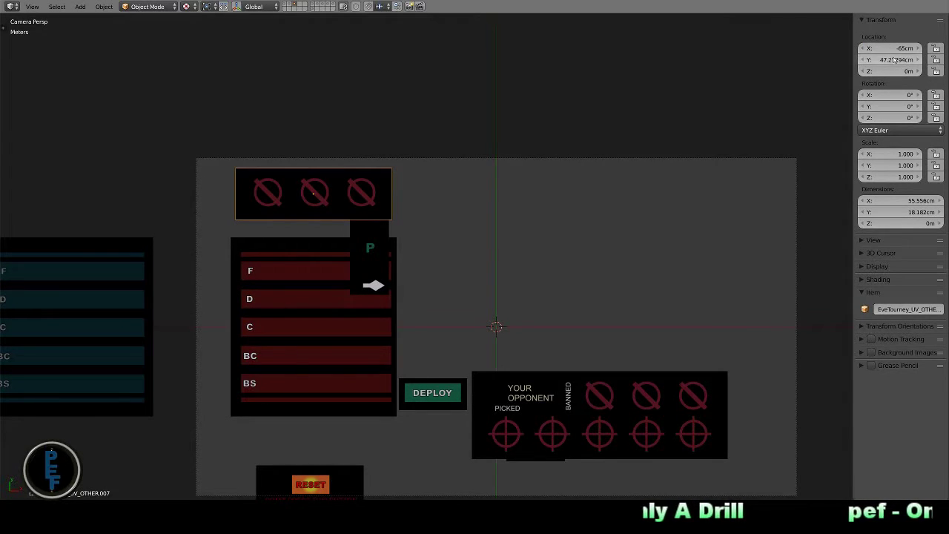
type("50")
key("Return")
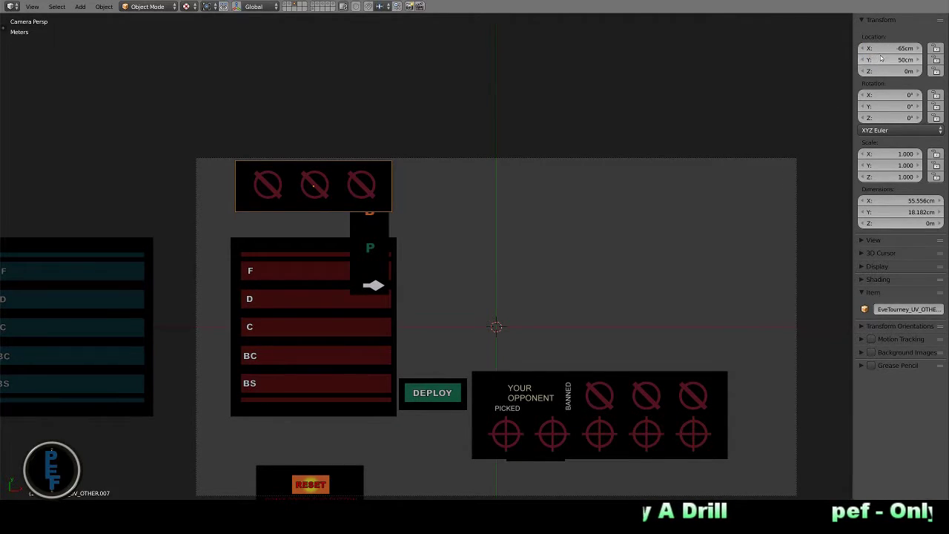
type("40")
key("Return")
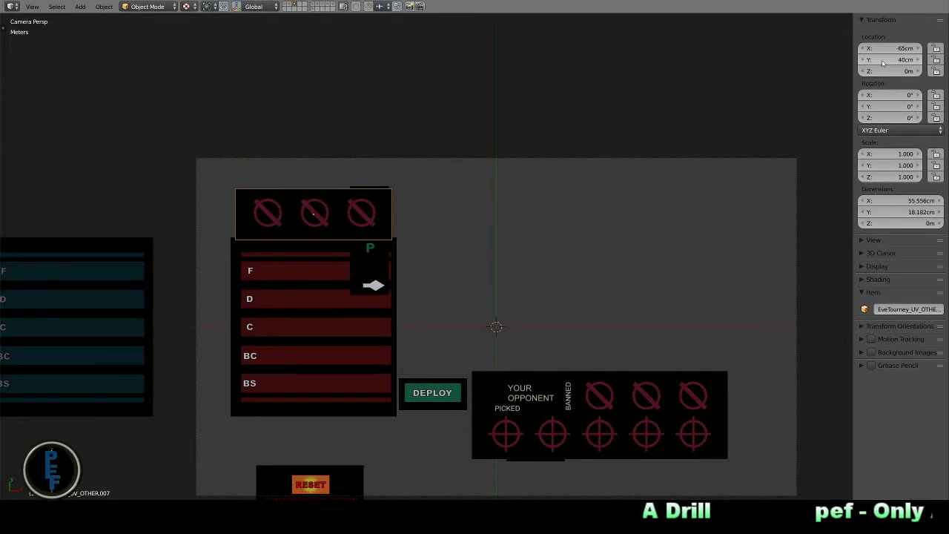
type("45")
key("Return")
Set the RESET panel to Y -50 cm and delete the DEPLOY panel
middle_click_drag(339, 289, 304, 216, "shift")
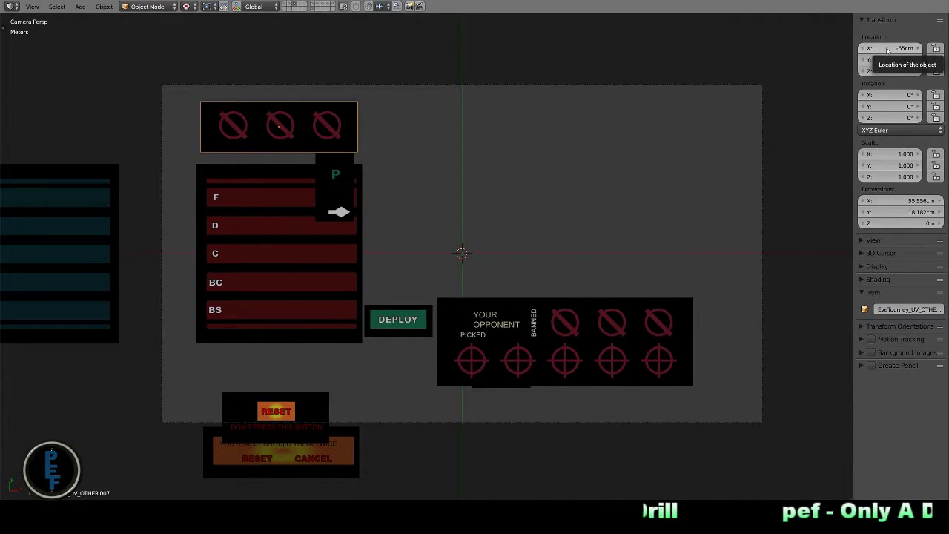
right_click(295, 390)
type("-50")
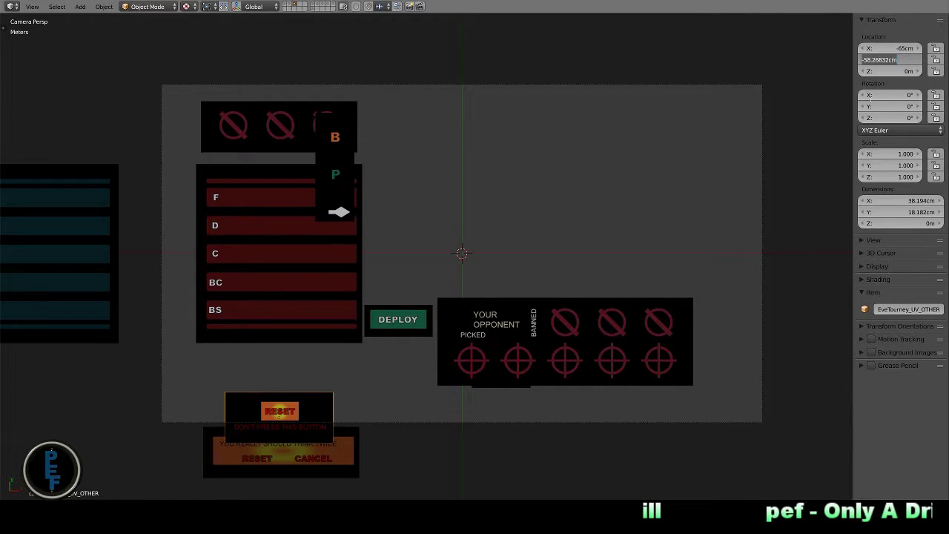
key("Return")
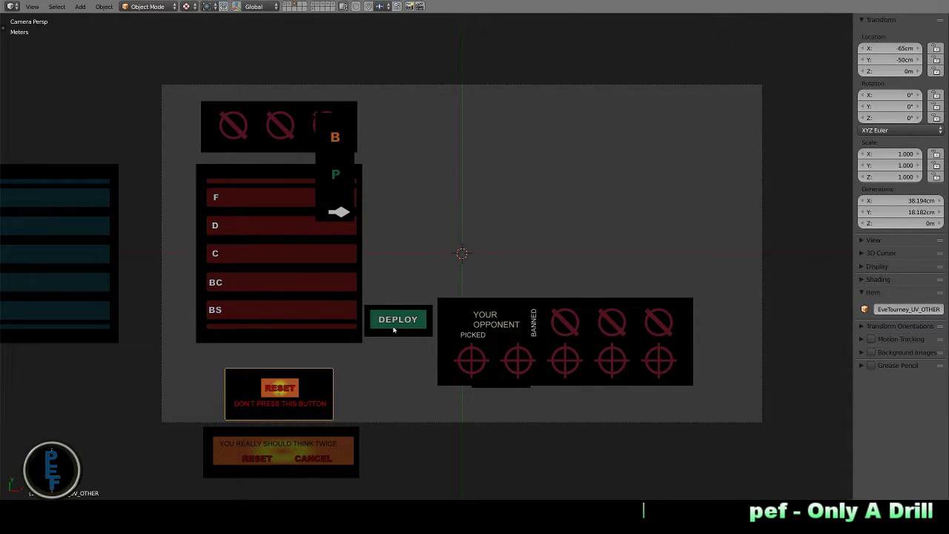
right_click(394, 329)
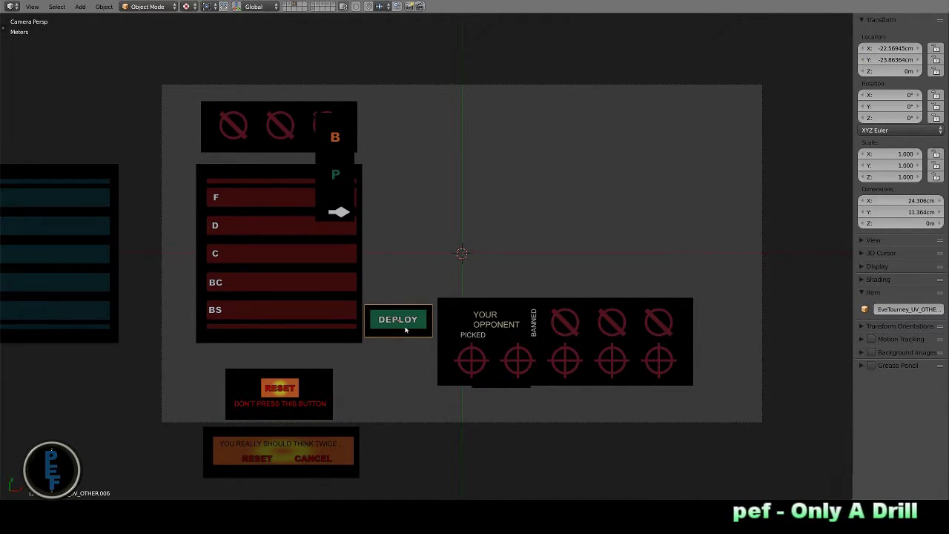
key("Delete")
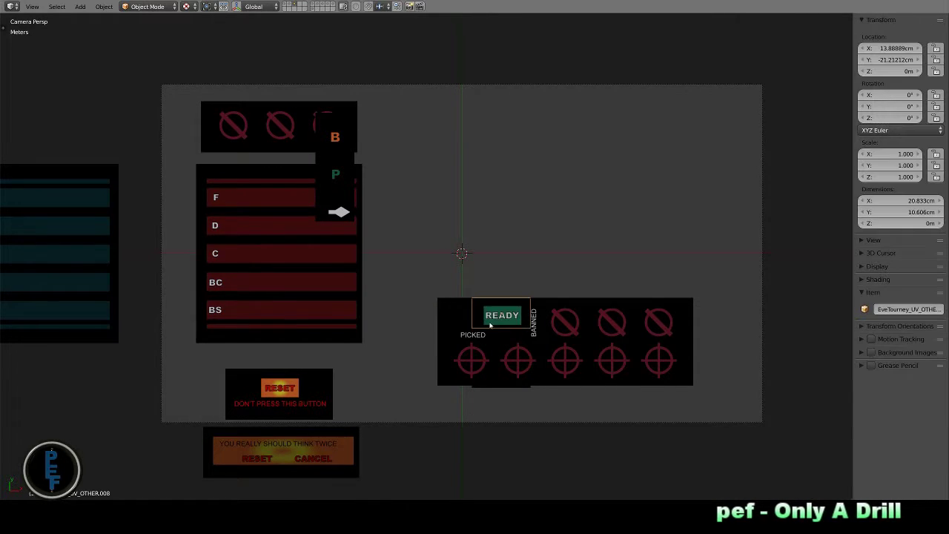
Return the YOUR OPPONENT panel and the READY button to the origin
right_click(456, 345)
key("g")
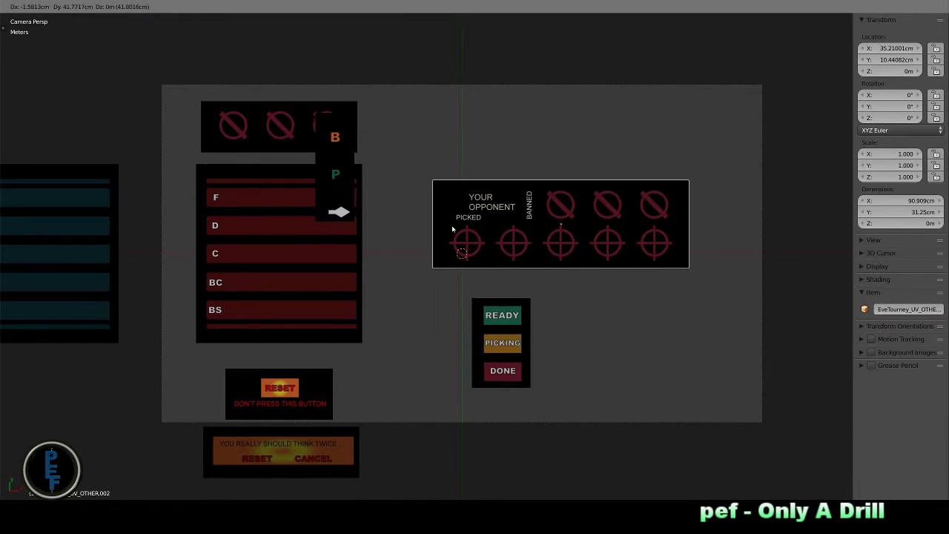
left_click(469, 251)
key("alt+g")
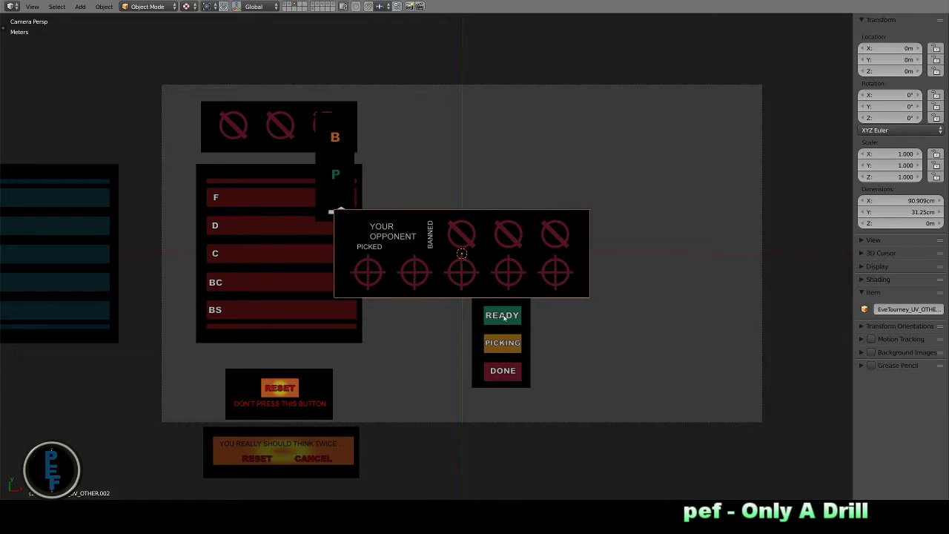
right_click(504, 317)
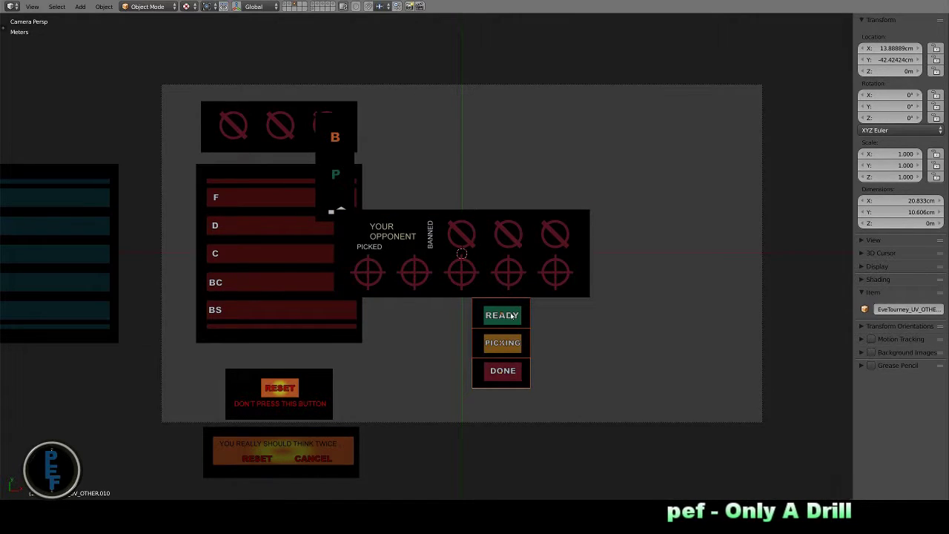
key("z")
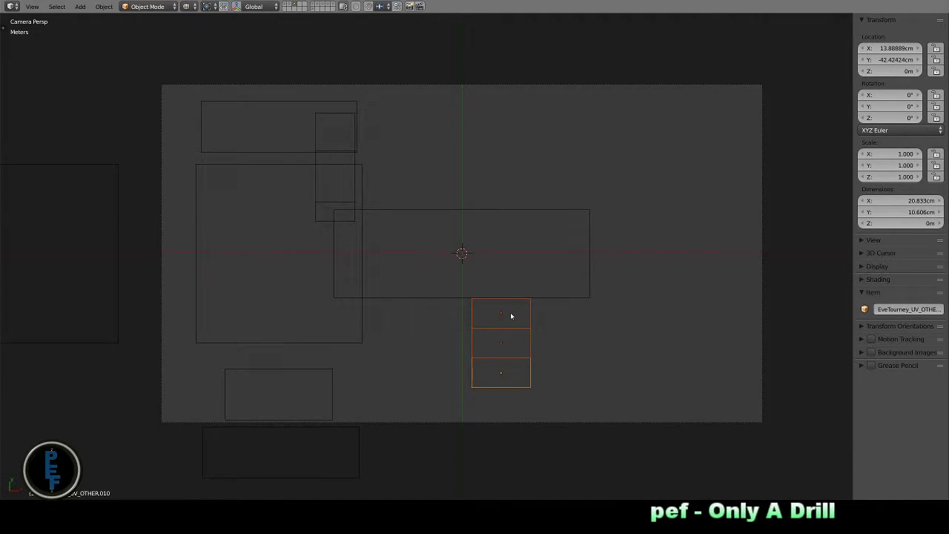
key("alt+g")
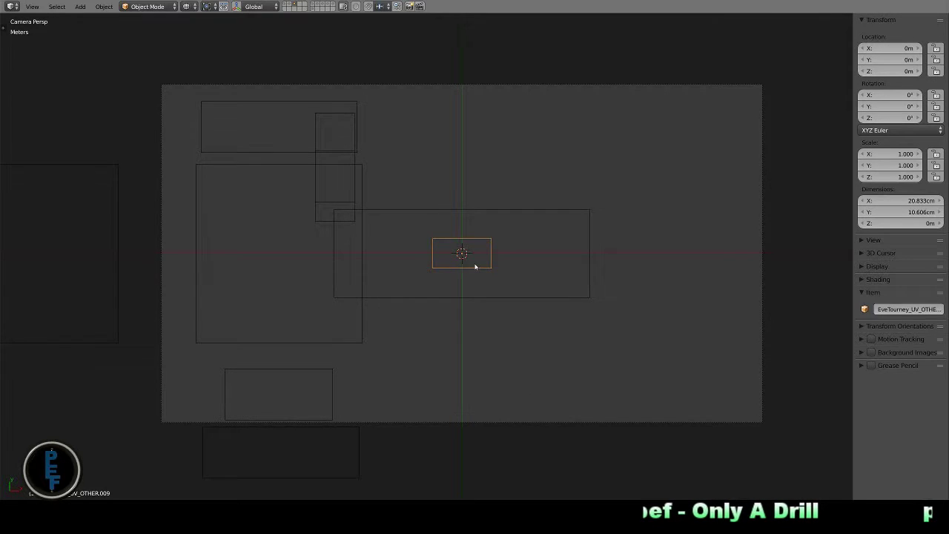
key("z")
Hide PICKING and the opponent panel, then slide DONE along X to the right of READY
key("h")
right_click(496, 282)
key("h")
right_click(483, 263)
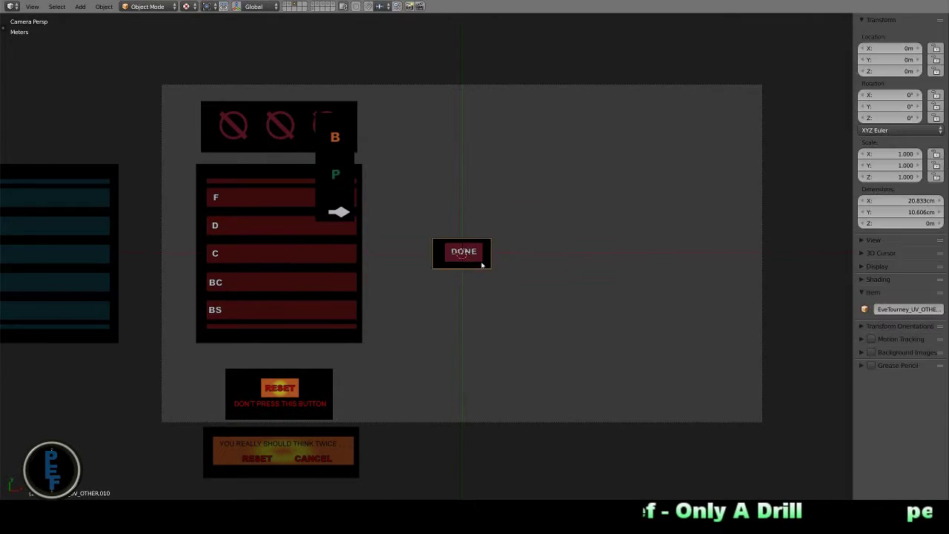
scroll(483, 264, "up", 5)
key("g")
key("x")
key("KP_7")
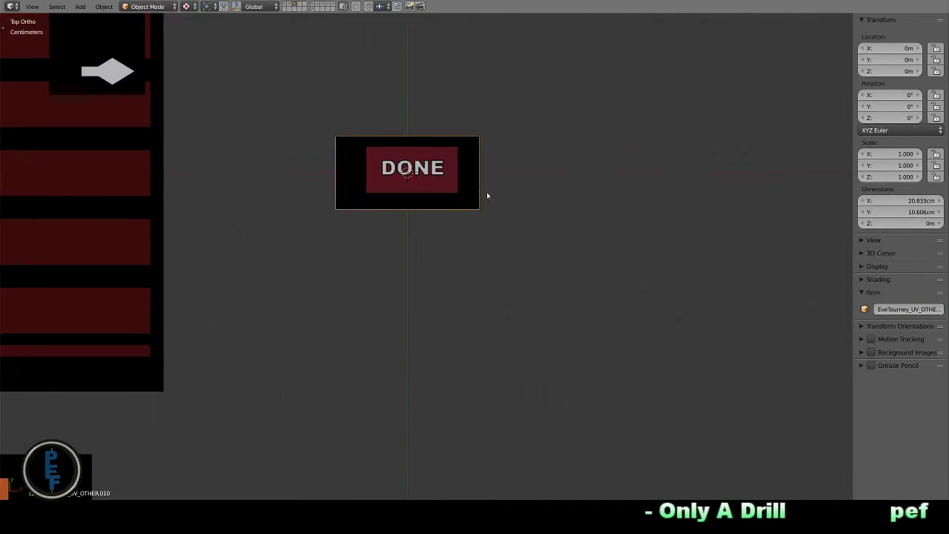
left_click(714, 354)
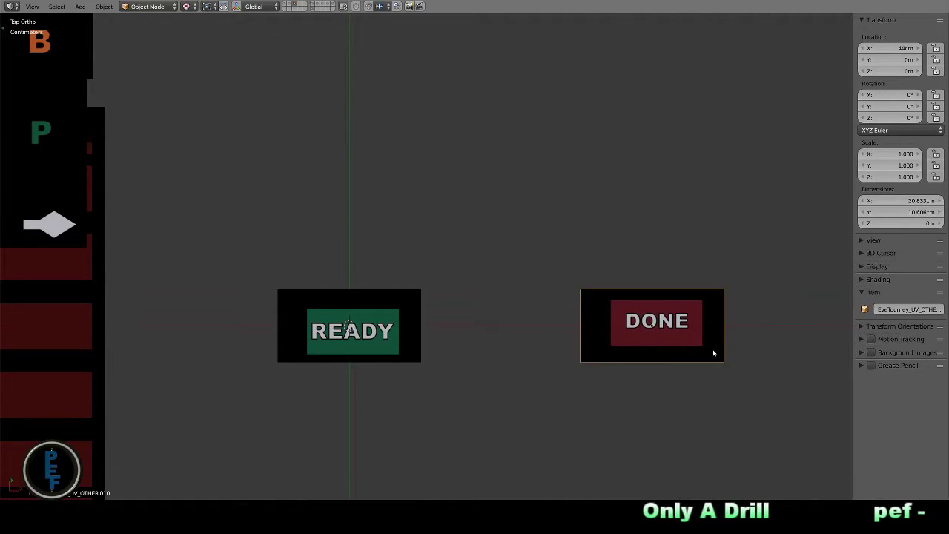
Bring PICKING back into the middle slot and move all three status buttons above the ban panel
key("alt+h")
key("g")
key("x")
left_click(525, 339)
left_click(353, 330, "shift")
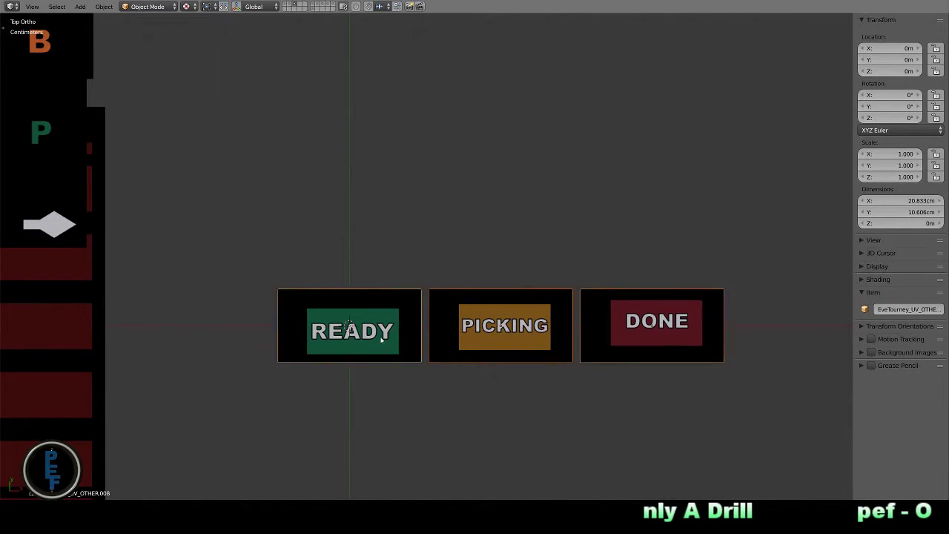
left_click(657, 324, "shift")
scroll(689, 415, "down", 4)
key("g")
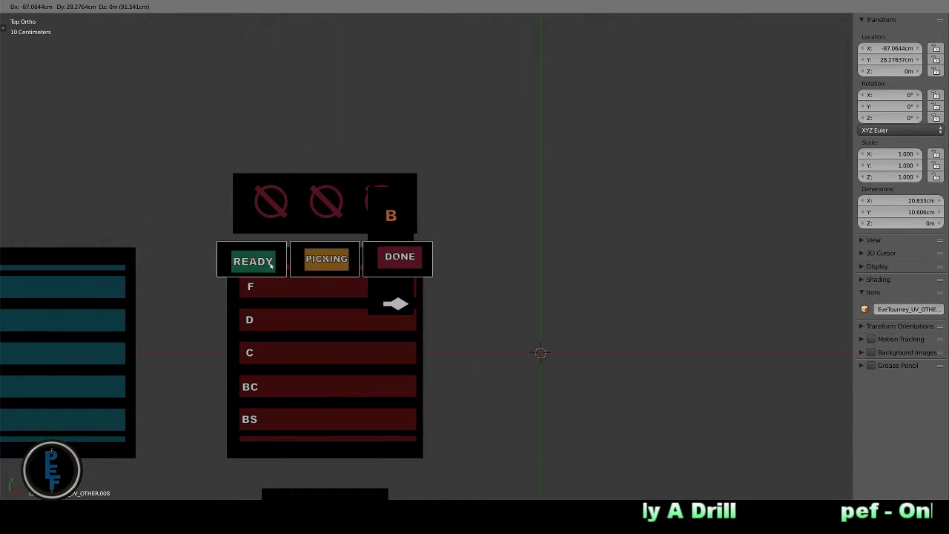
left_click(269, 136)
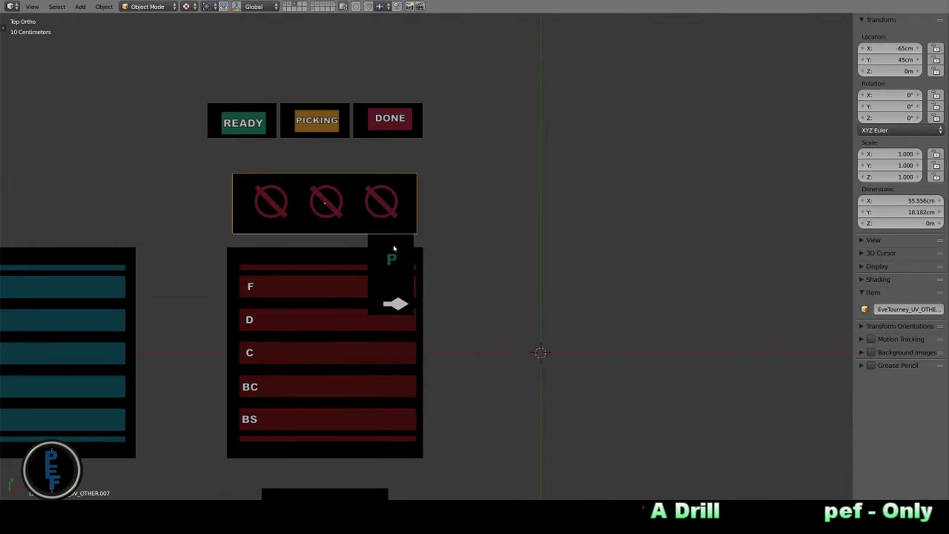
Shift the B, P and arrow tiles to the right and raise the ban-icon panel
left_click(391, 215)
left_click(392, 260, "shift")
left_click(395, 303, "shift")
key("g")
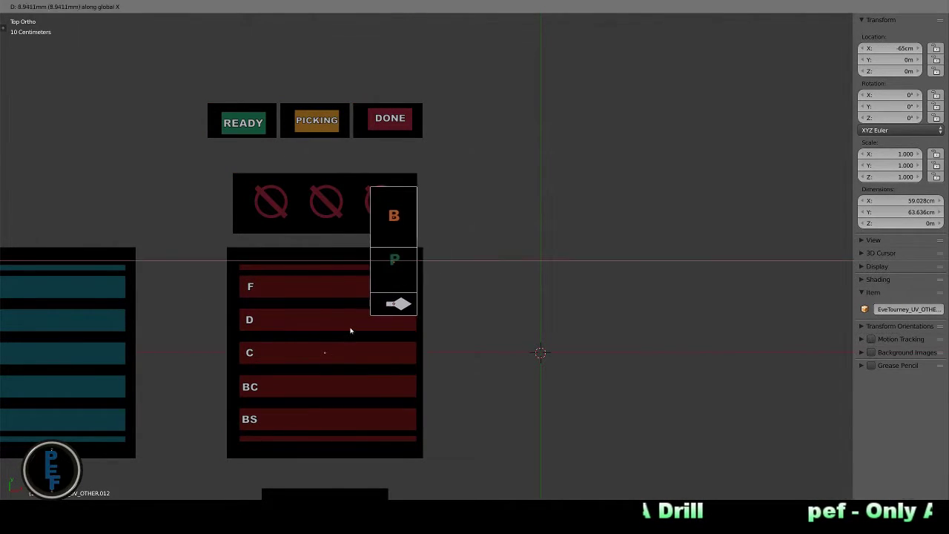
left_click(482, 328)
left_click(373, 191)
key("g")
left_click(377, 169)
Place READY, PICKING and DONE below the ban-icon panel, nudged down along Y onto the list
left_click(390, 120)
left_click(317, 120, "shift")
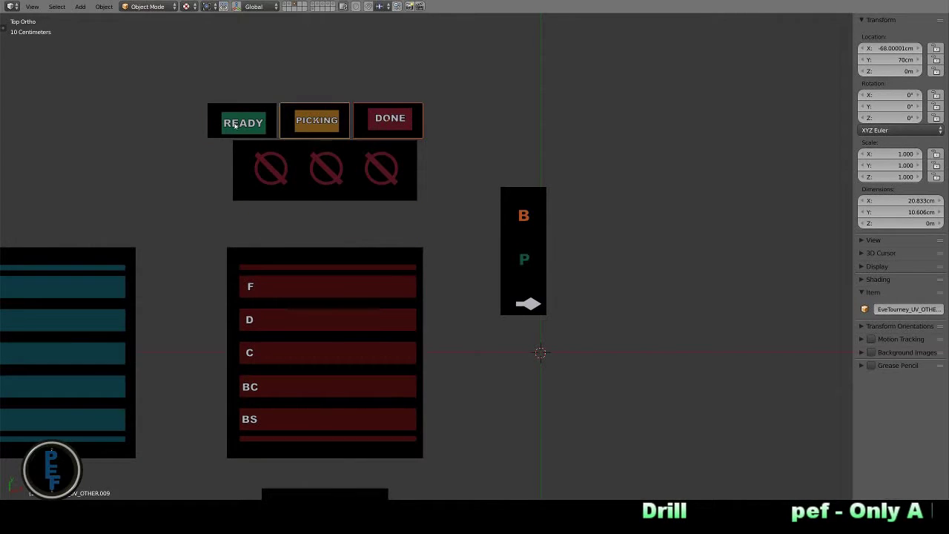
left_click(243, 122, "shift")
key("g")
left_click(354, 229)
scroll(332, 249, "up", 6)
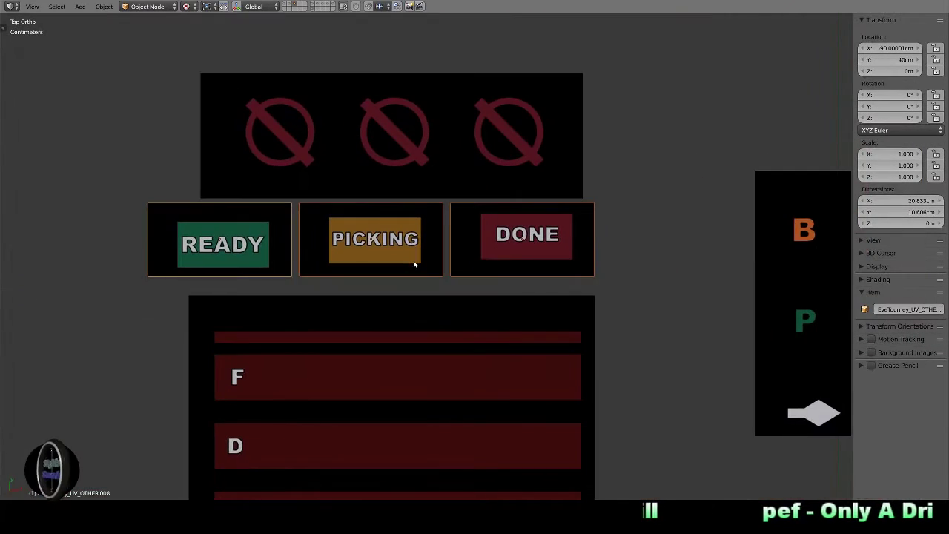
key("g")
key("x")
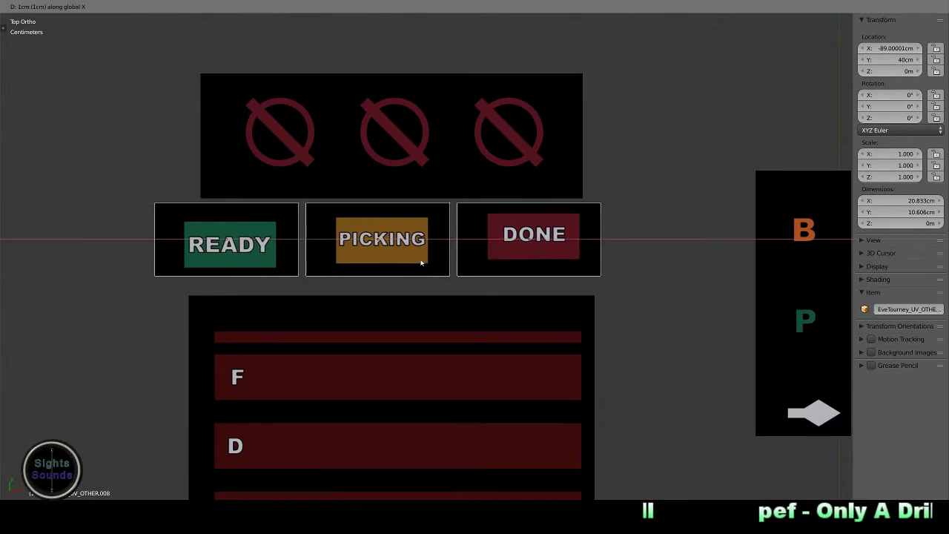
key("y")
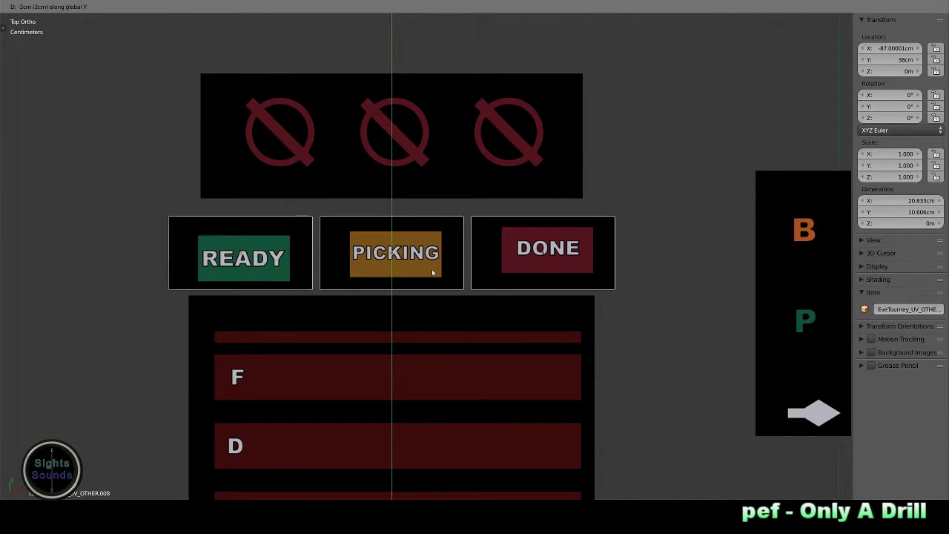
left_click(433, 265)
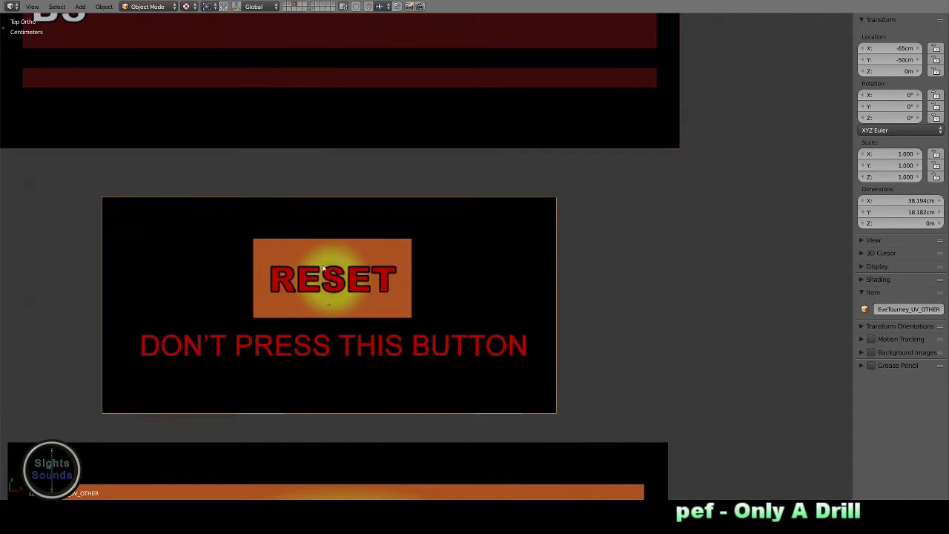
Reposition the RESET panel, then return to the full layout view
key("g")
scroll(327, 274, "down", 10)
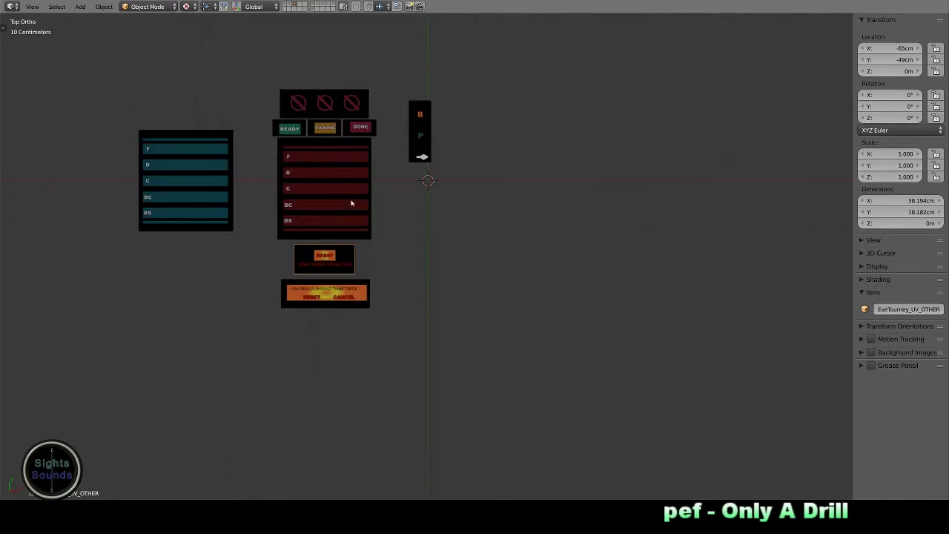
left_click(390, 119)
key("KP_Decimal")
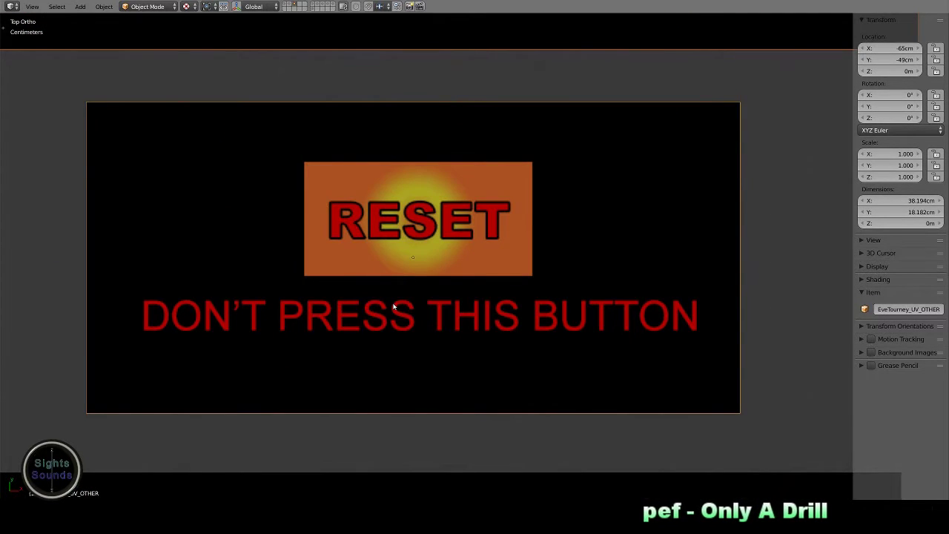
key("Home")
Check the list, banned-icon and B/P panels in camera view, then unhide the YOUR OPPONENT panel
right_click(432, 249)
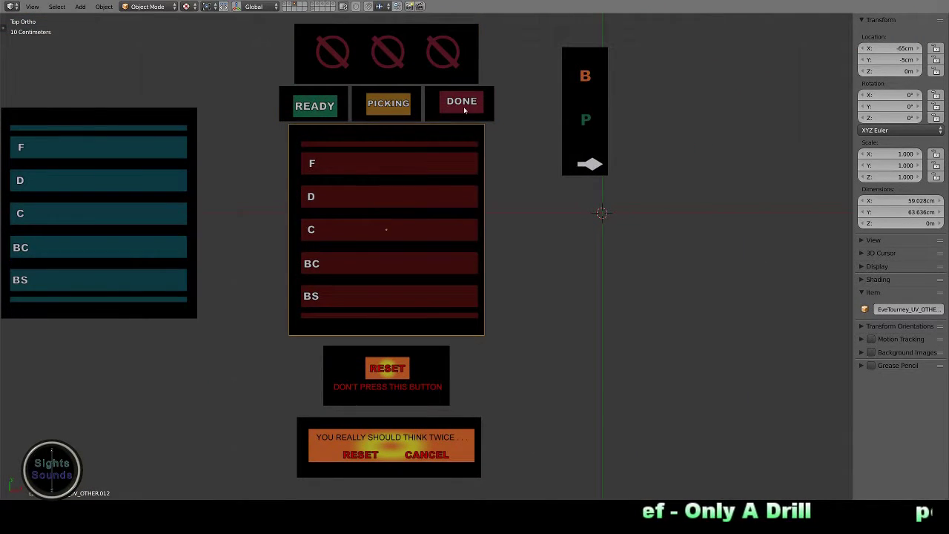
right_click(368, 63)
key("KP_0")
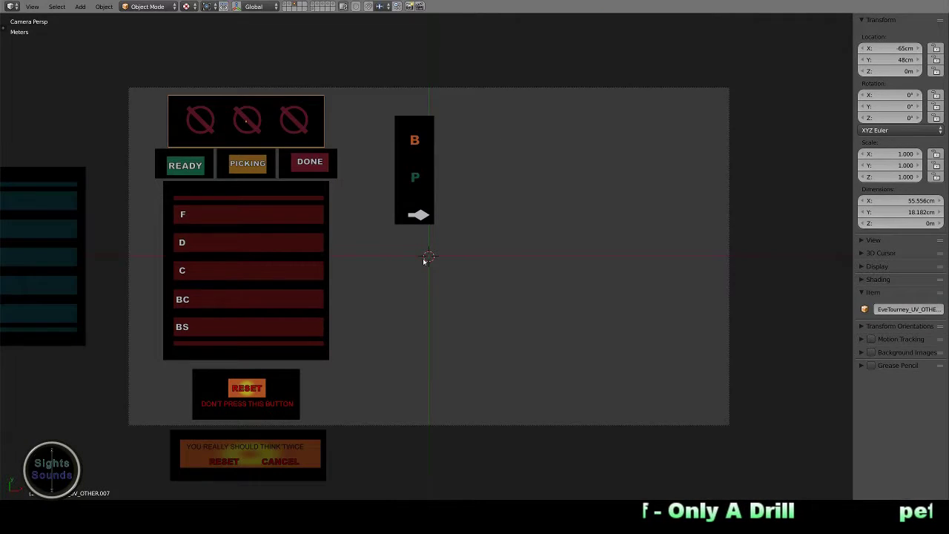
right_click(412, 178)
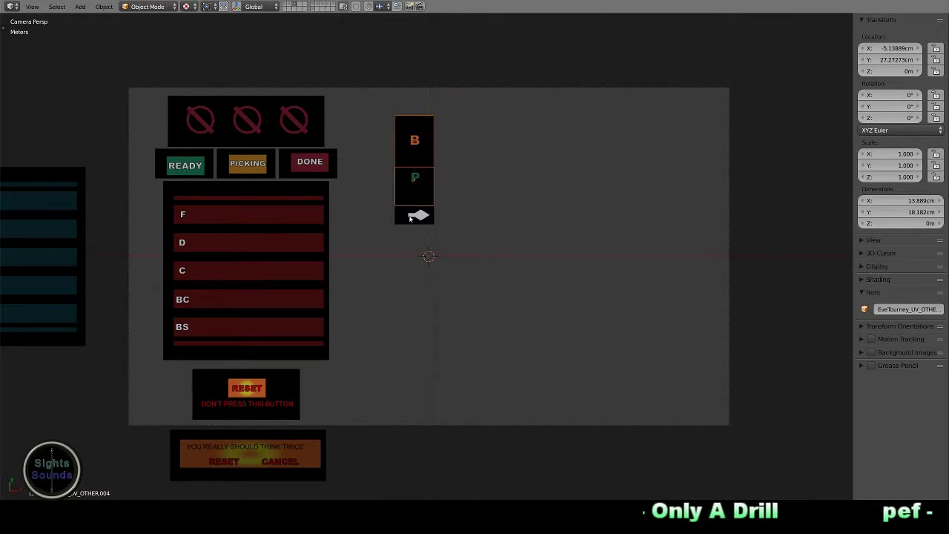
right_click(251, 292)
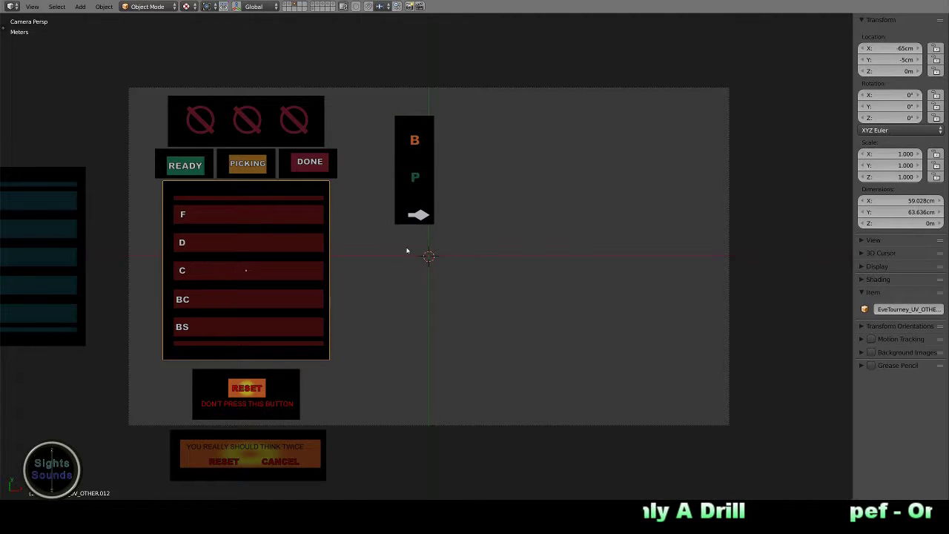
key("alt+h")
Drop the YOUR OPPONENT panel in the camera frame's lower right
key("g")
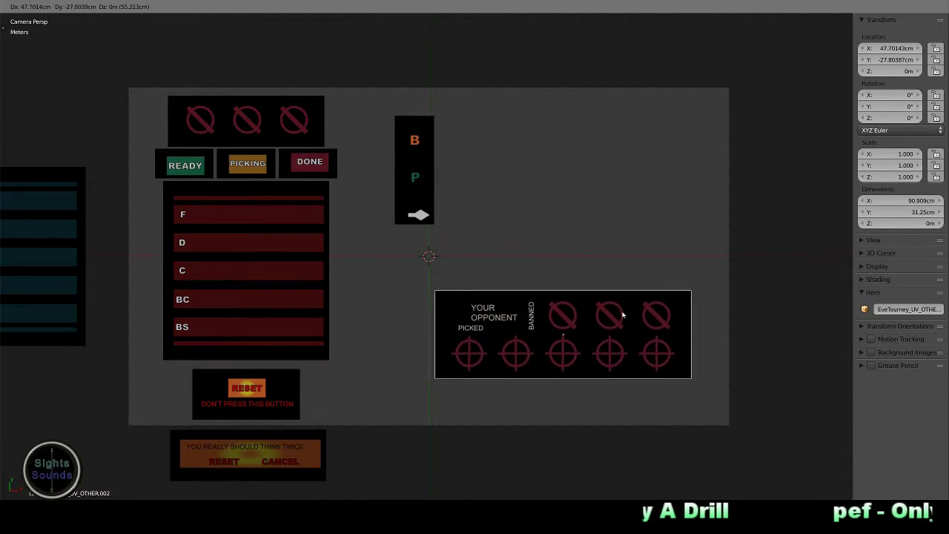
left_click(619, 305)
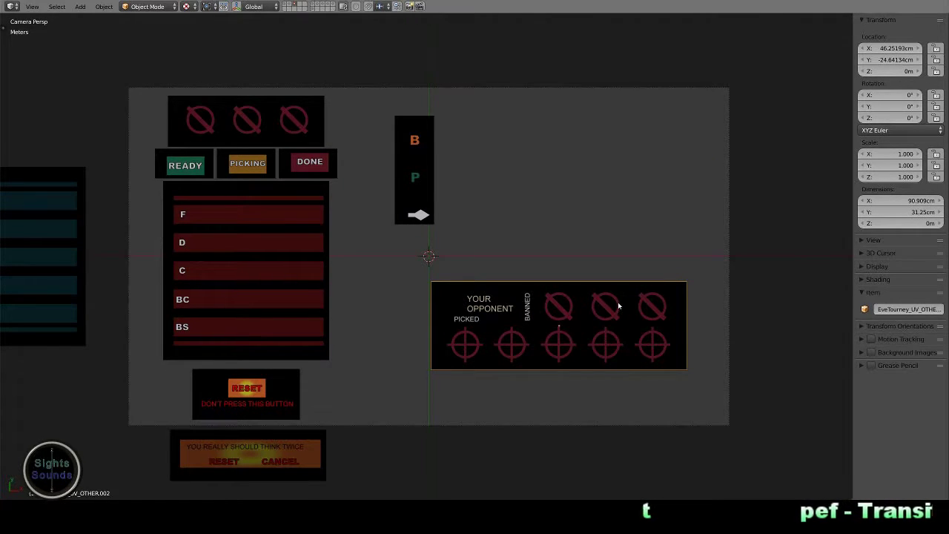
key("KP_7")
scroll(618, 301, "down", 5)
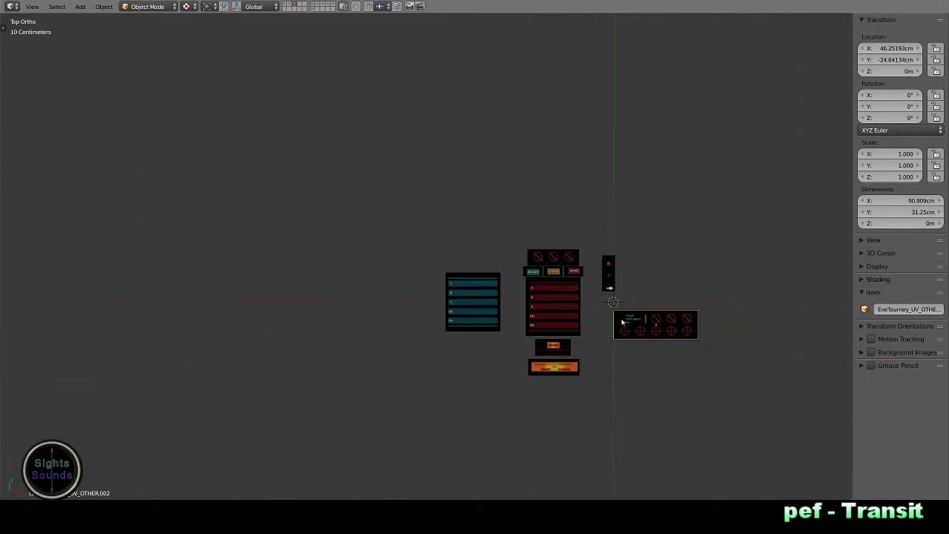
middle_click_drag(667, 371, 572, 298, "shift")
scroll(473, 302, "up", 10)
Snap the 3D cursor to Loc_BTN_Pick and move Par_BTN_F_M_Vigil onto it
right_click(458, 248)
key("shift+s")
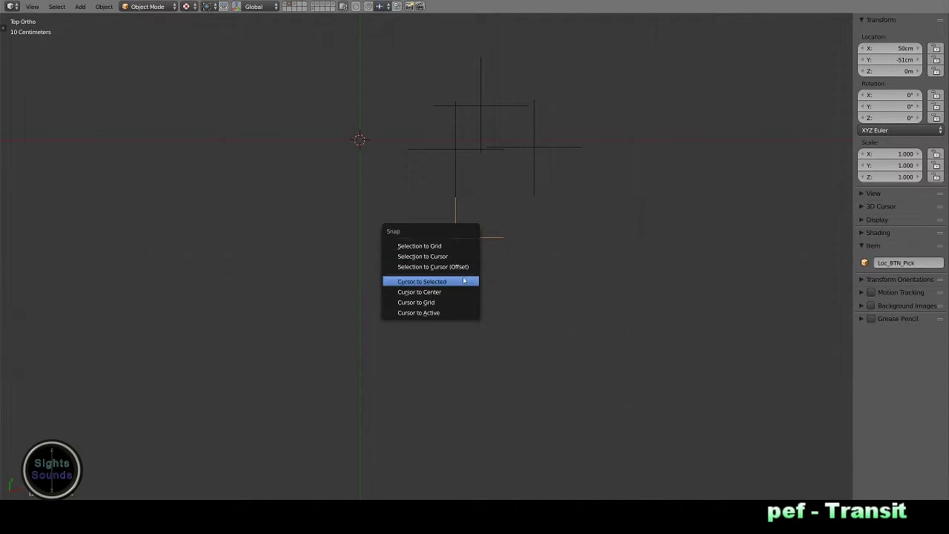
left_click(427, 281)
scroll(485, 383, "down", 5)
middle_click_drag(485, 384, 445, 252, "shift")
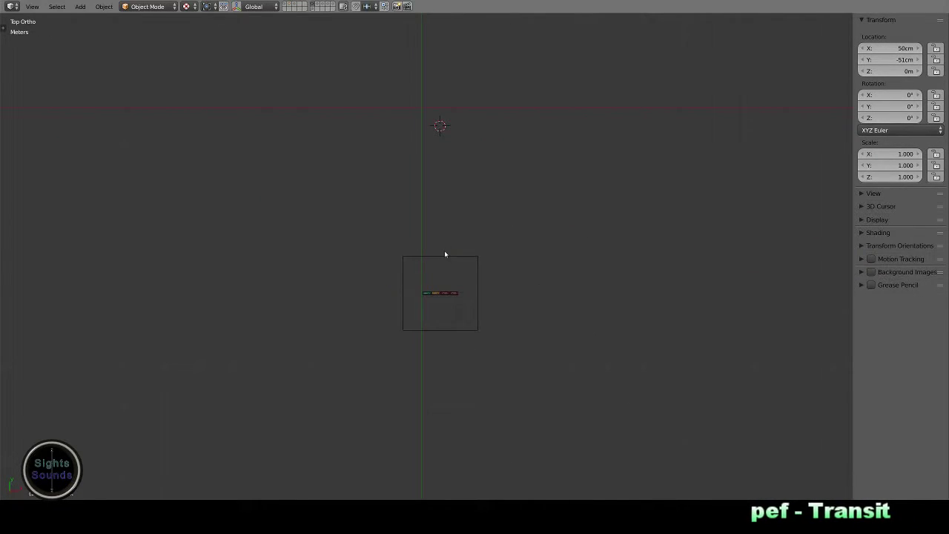
right_click(445, 255)
key("shift+s")
left_click(461, 197)
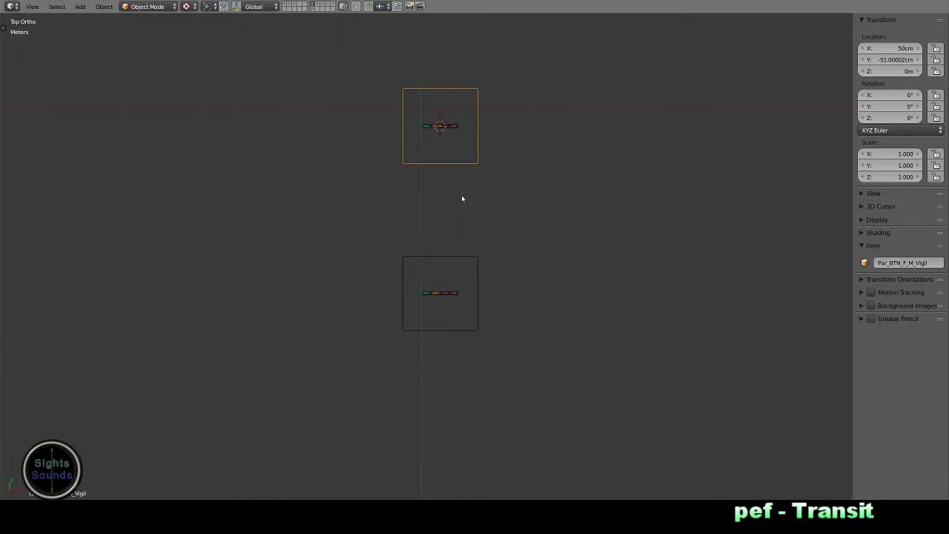
Align the YOUR OPPONENT panel directly above the four status buttons
key("KP_0")
right_click(631, 333)
key("KP_7")
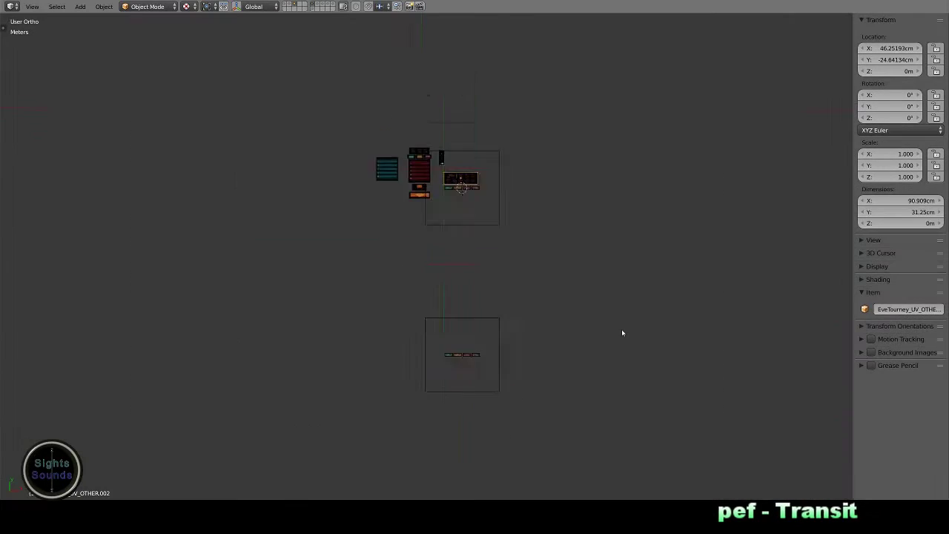
scroll(623, 333, "up", 5)
scroll(510, 255, "up", 2)
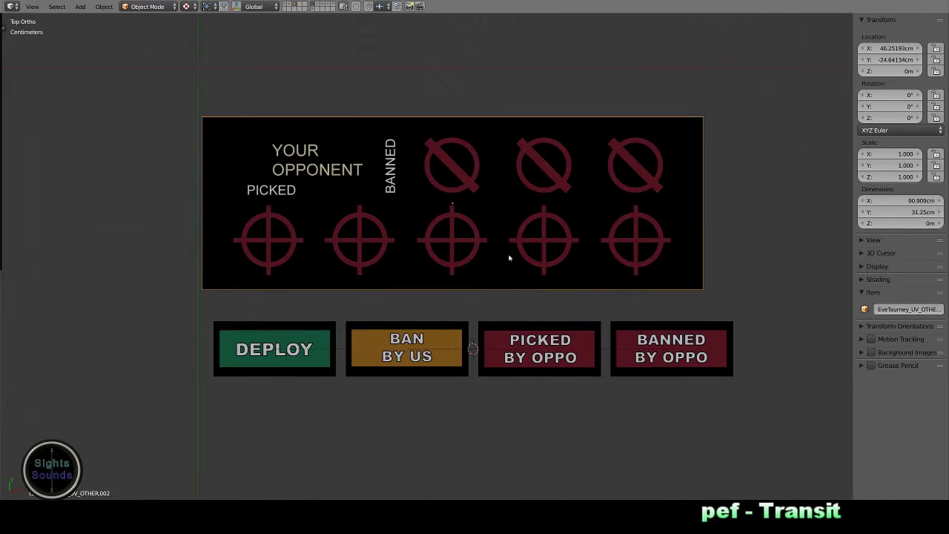
scroll(510, 256, "up", 1)
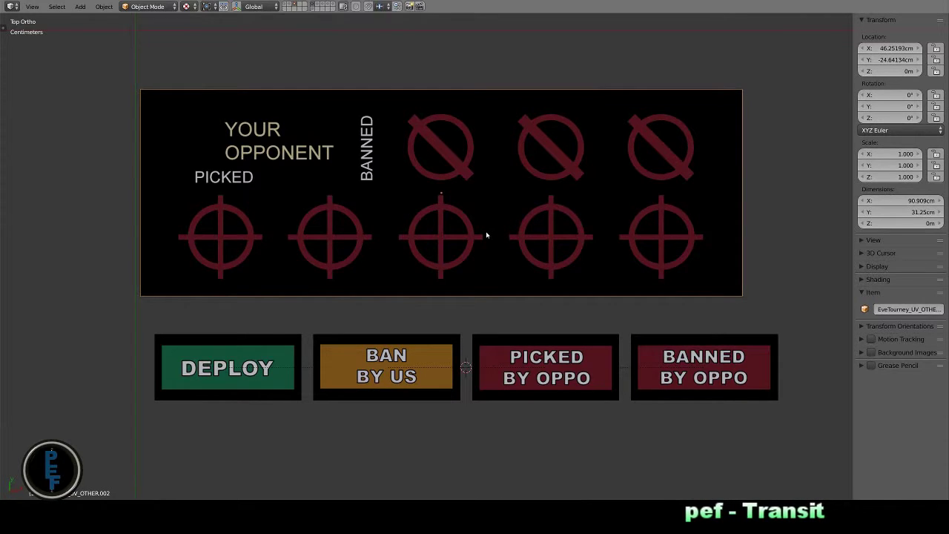
key("g")
left_click(510, 252)
Snap the 3D cursor to the Loc_SHIPS empty and check the camera view
scroll(510, 253, "down", 2)
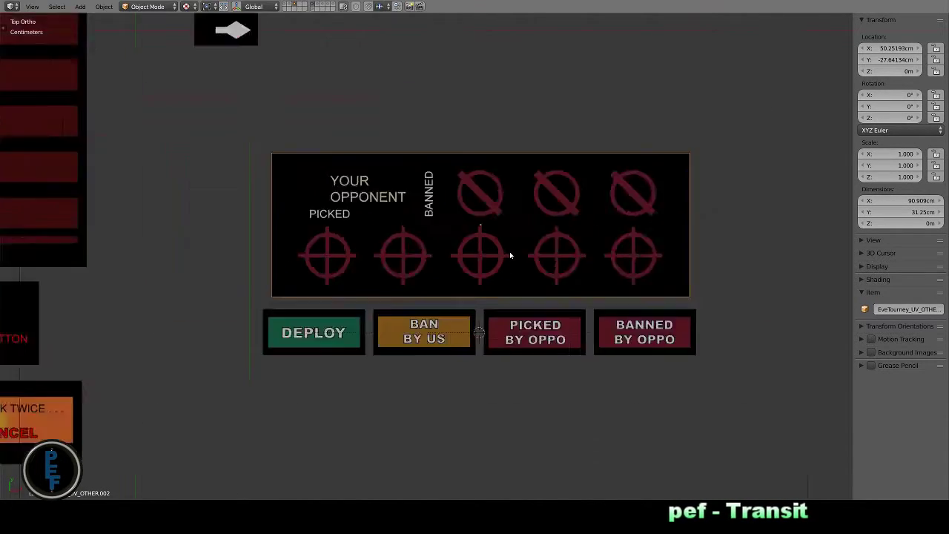
scroll(509, 252, "down", 5)
scroll(517, 285, "up", 2)
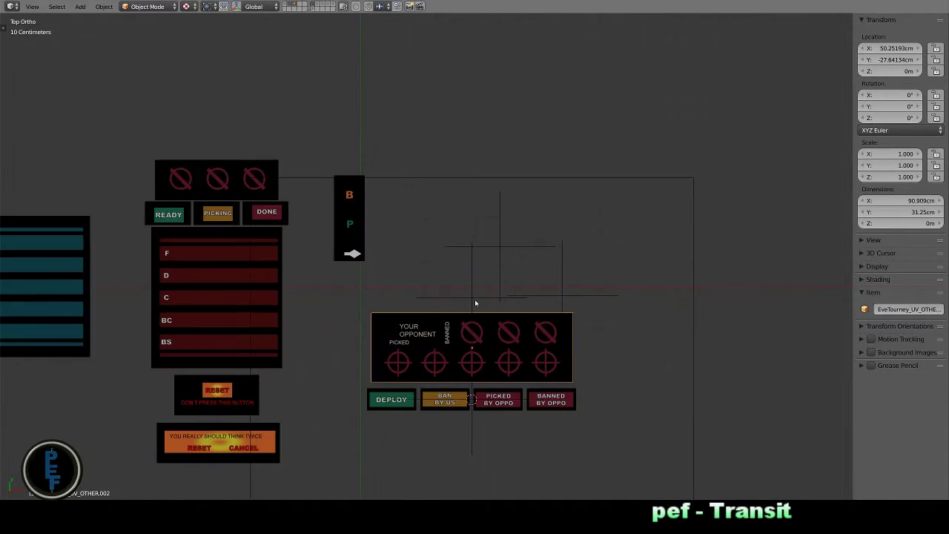
right_click(495, 249)
key("shift+s")
left_click(499, 254)
scroll(499, 255, "down", 2)
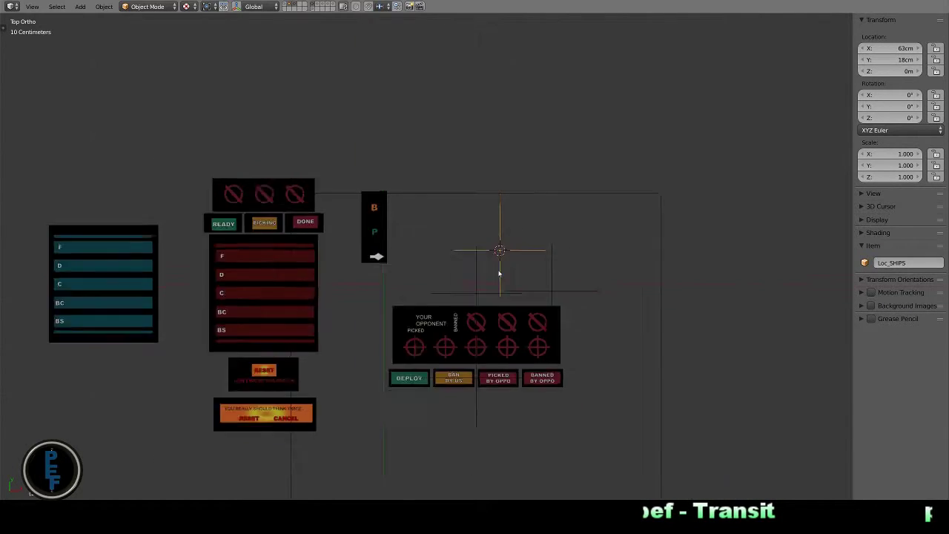
scroll(498, 254, "down", 3)
key("KP_0")
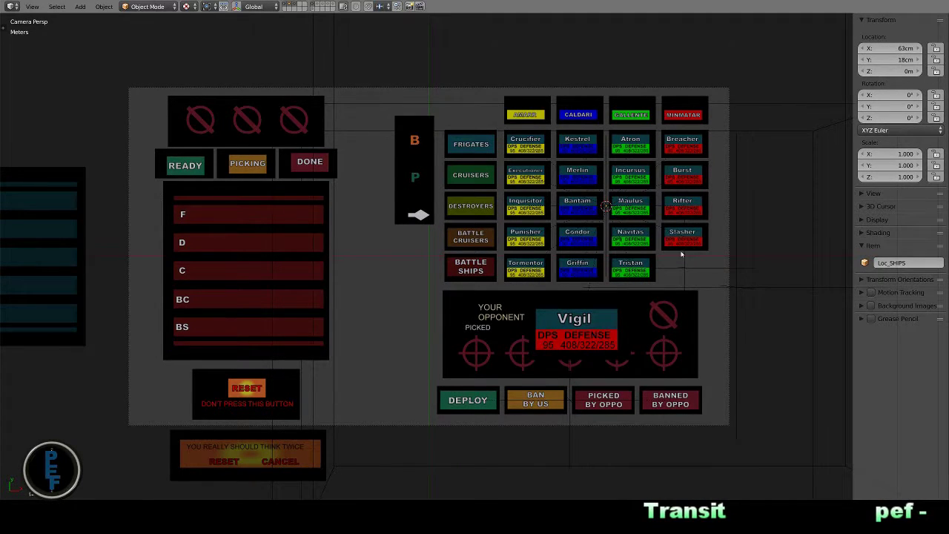
right_click(576, 330)
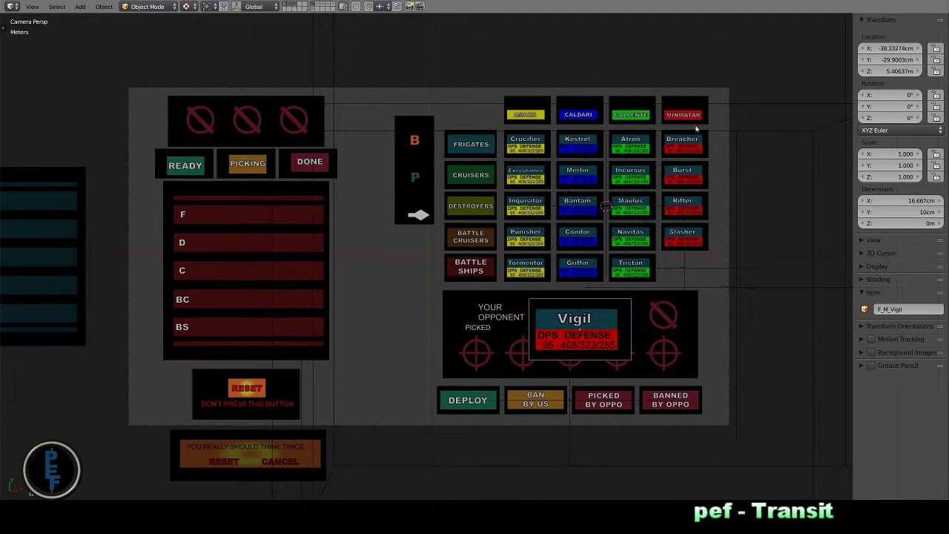
scroll(455, 259, "down", 3)
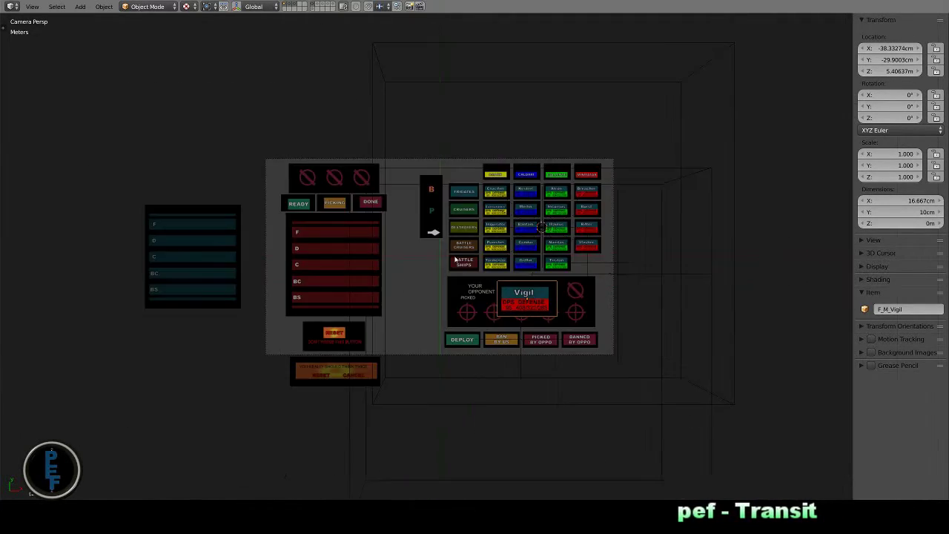
scroll(454, 259, "up", 4)
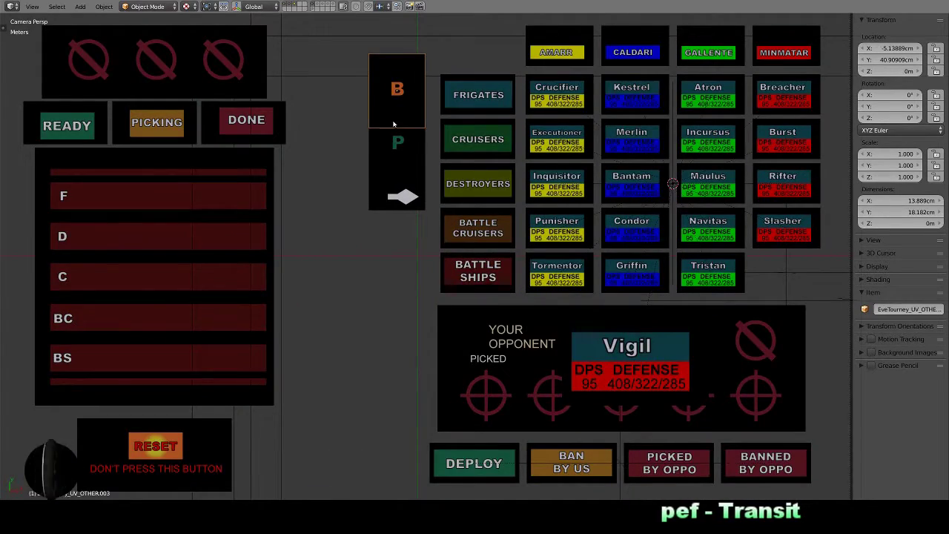
Raise the B panel 6 cm along the Y axis
key("KP_7")
middle_click_drag(324, 185, 423, 240, "shift")
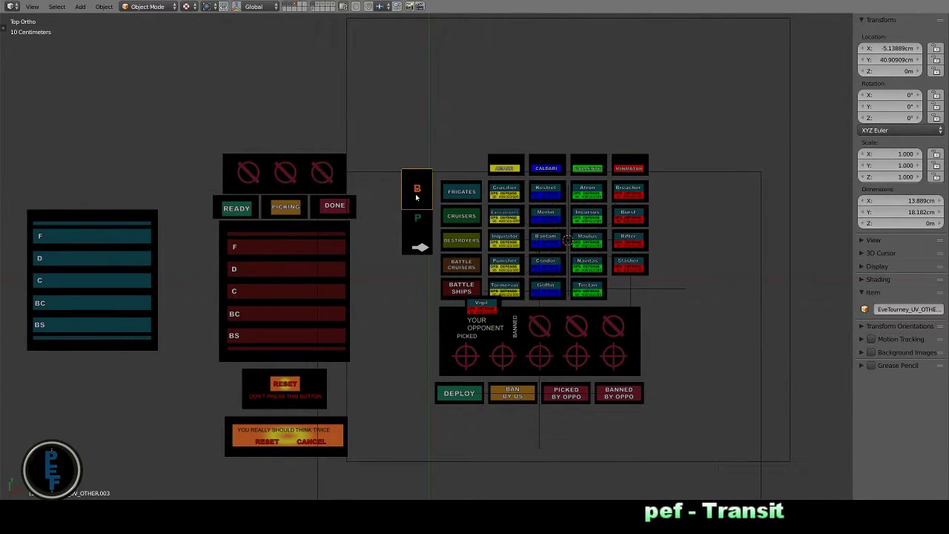
scroll(376, 172, "up", 5)
mouse_move(464, 208)
left_mouse_down()
mouse_move(329, 148)
mouse_move(488, 296)
left_mouse_up()
key("g")
key("y")
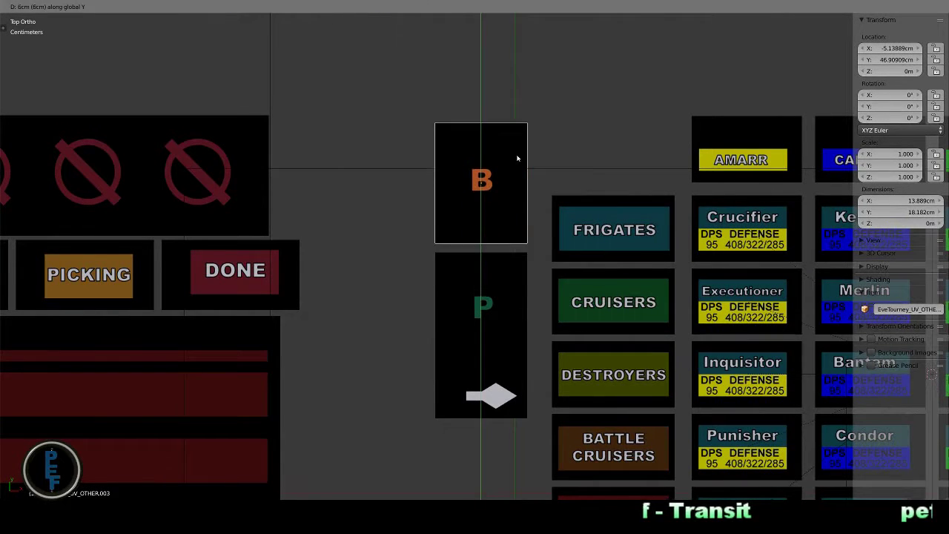
left_click(523, 172)
Shift the B and P panels 16 cm left along the X axis
right_click(482, 307, "shift")
key("g")
key("x")
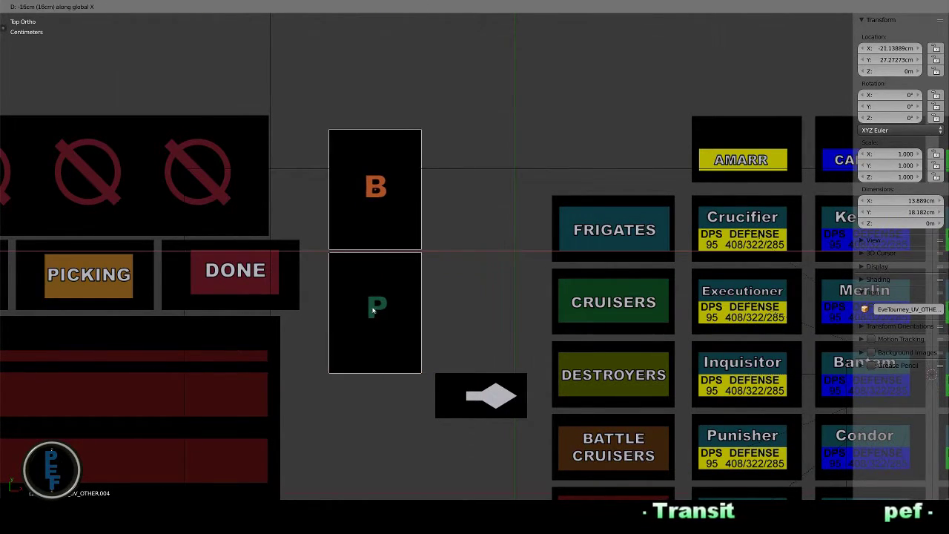
left_click(358, 315)
Rotate the arrow mesh 180° to point left and place it beside the B panel
right_click(493, 404)
key("Tab")
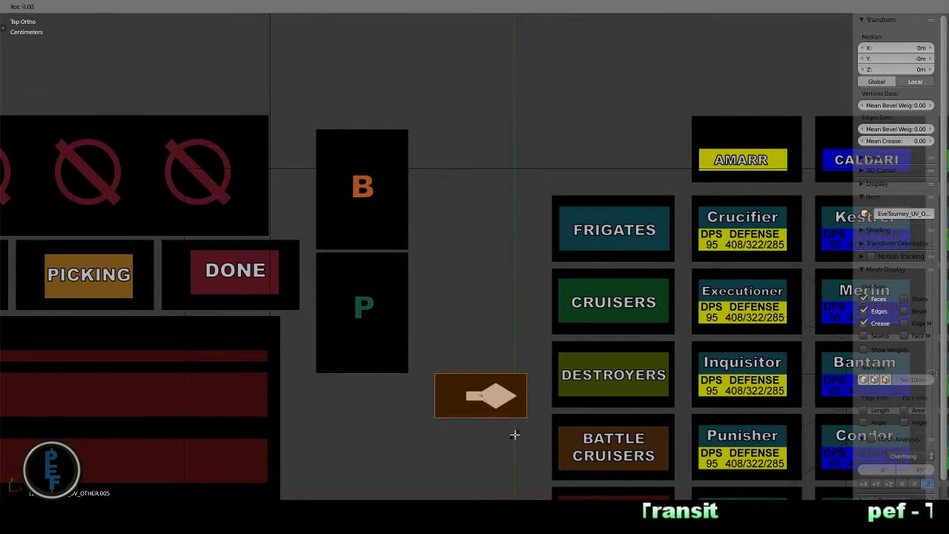
key("r")
left_click(420, 331)
key("Tab")
key("g")
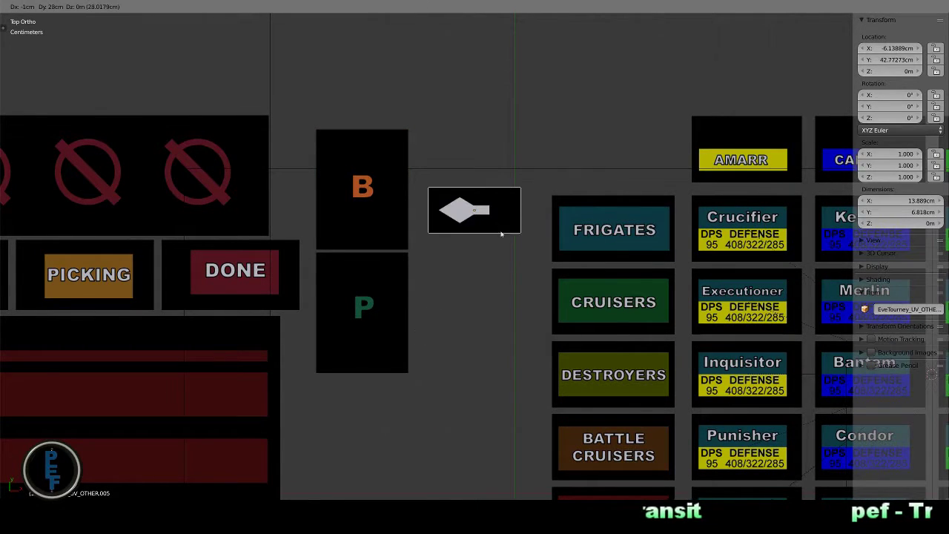
left_click(489, 210)
scroll(471, 225, "down", 5)
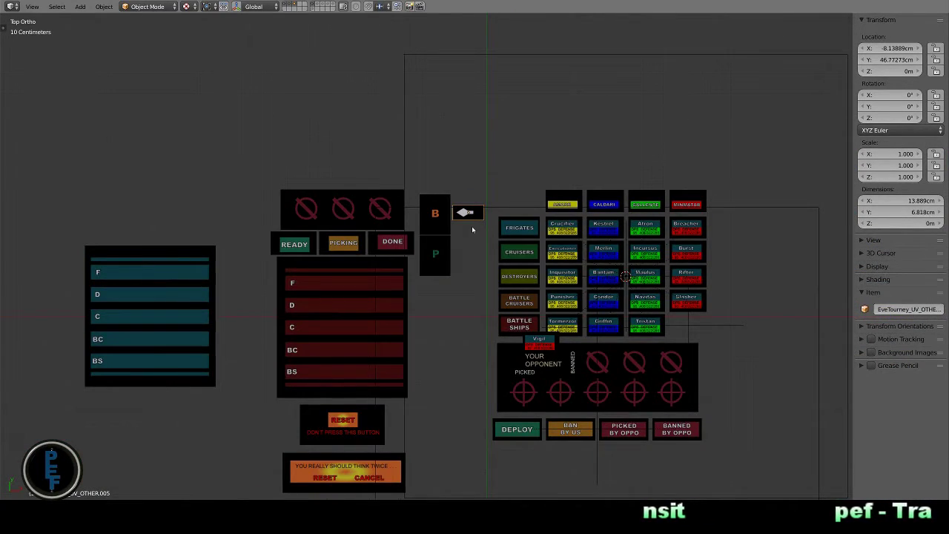
key("KP_0")
scroll(396, 378, "down", 2)
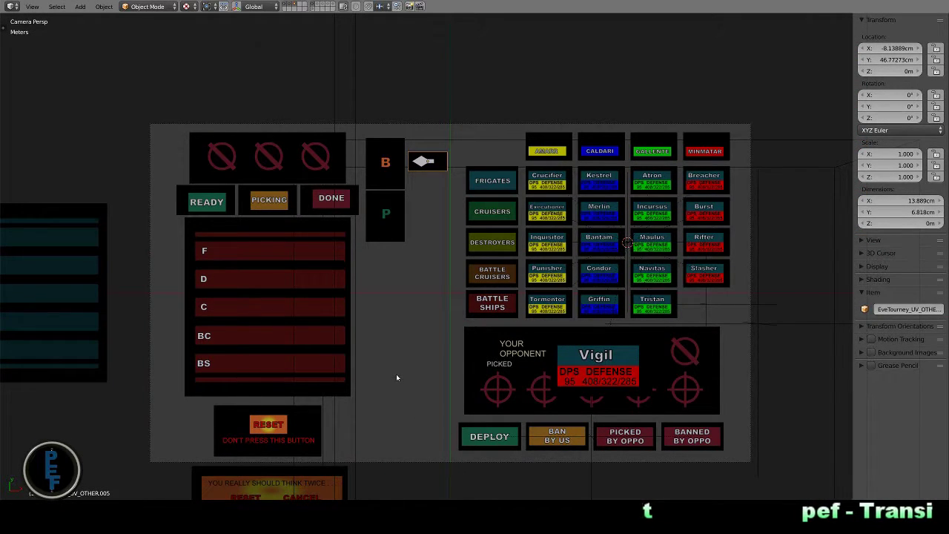
key("KP_7")
Snap the B panel to the grid
scroll(405, 211, "up", 4)
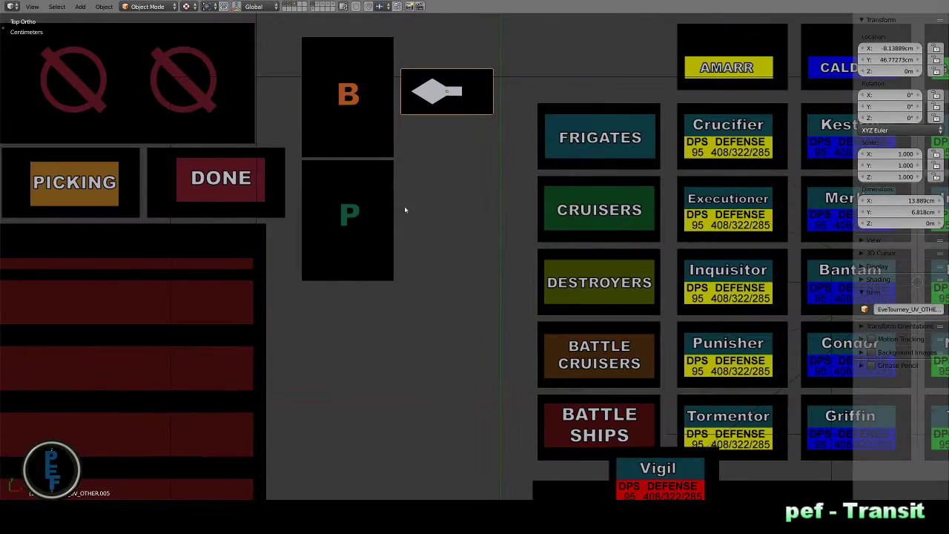
right_click(347, 104)
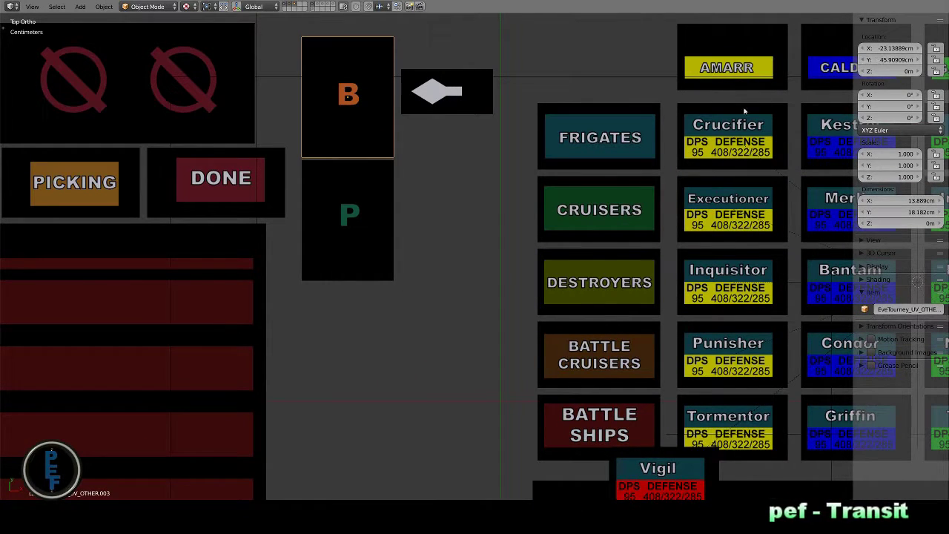
key("shift+s")
left_click(445, 134)
right_click(367, 213)
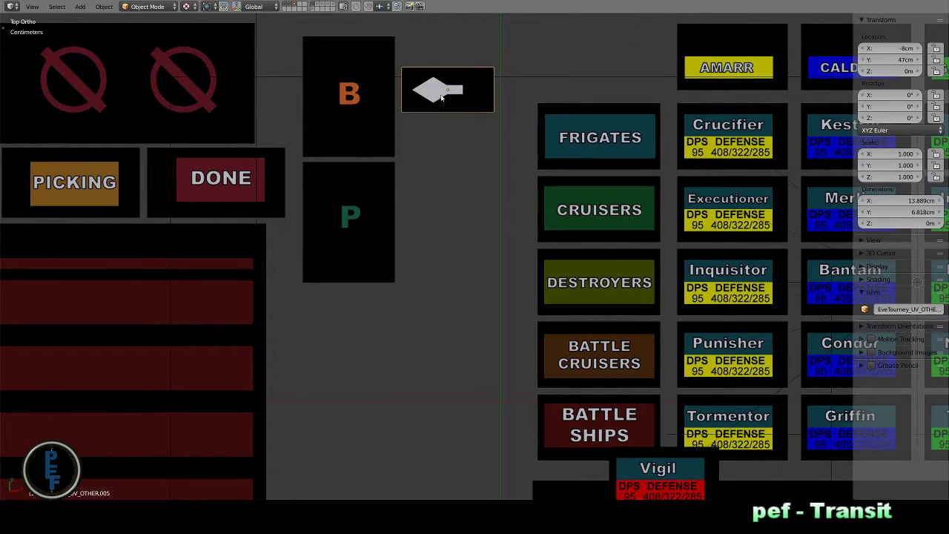
right_click(368, 59)
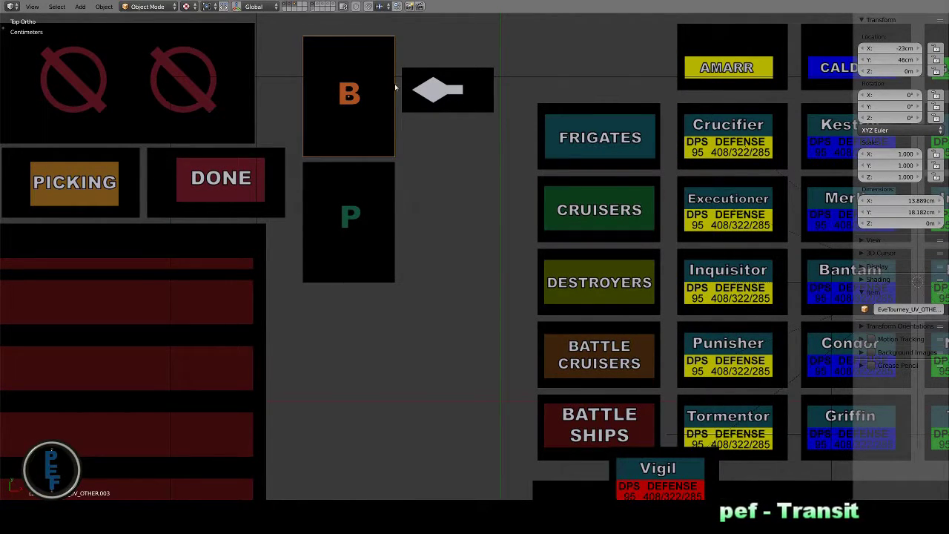
Set the arrow panel's Location Y to 45 cm
right_click(437, 89)
type("46")
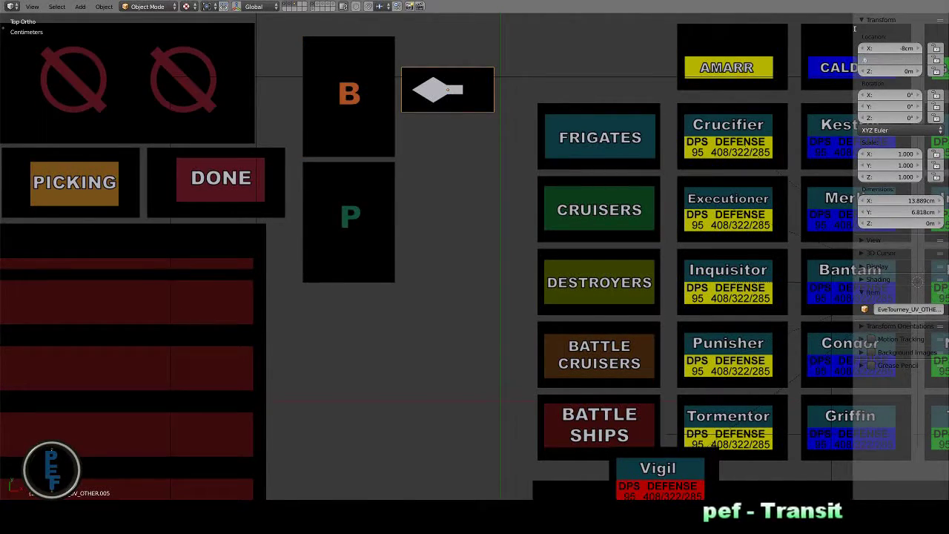
key("Return")
left_click(892, 60)
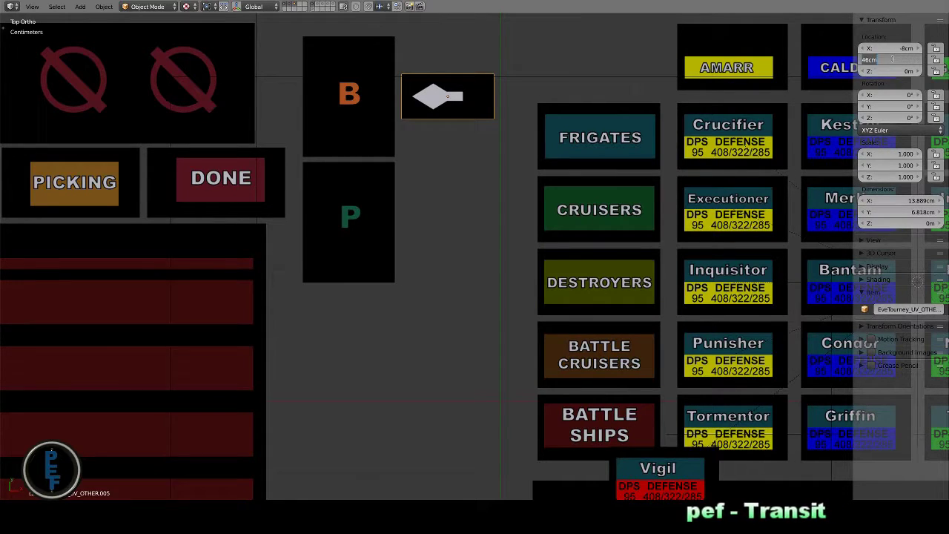
type("45")
key("Return")
left_click(892, 59)
key("Return")
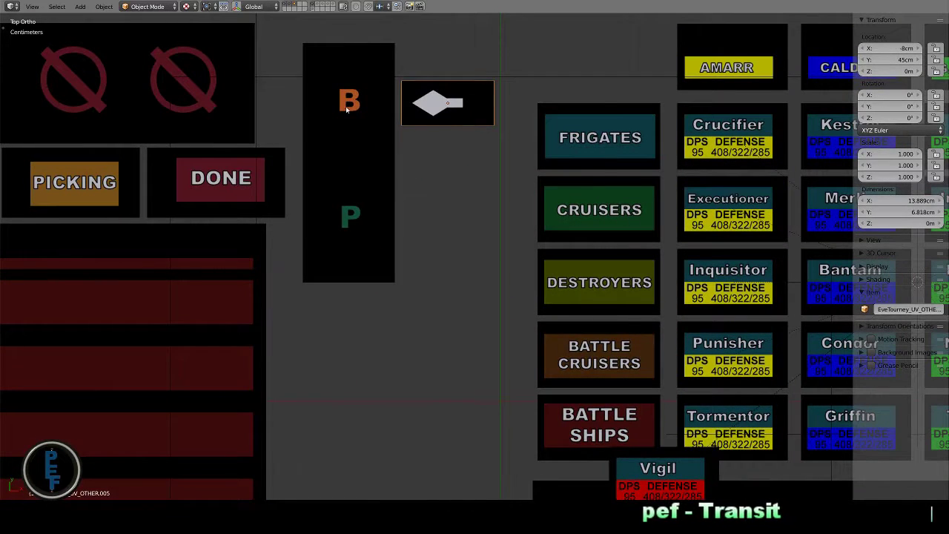
Nudge the B panel upward and set the P panel's Location Y to 40 cm
left_click(346, 106)
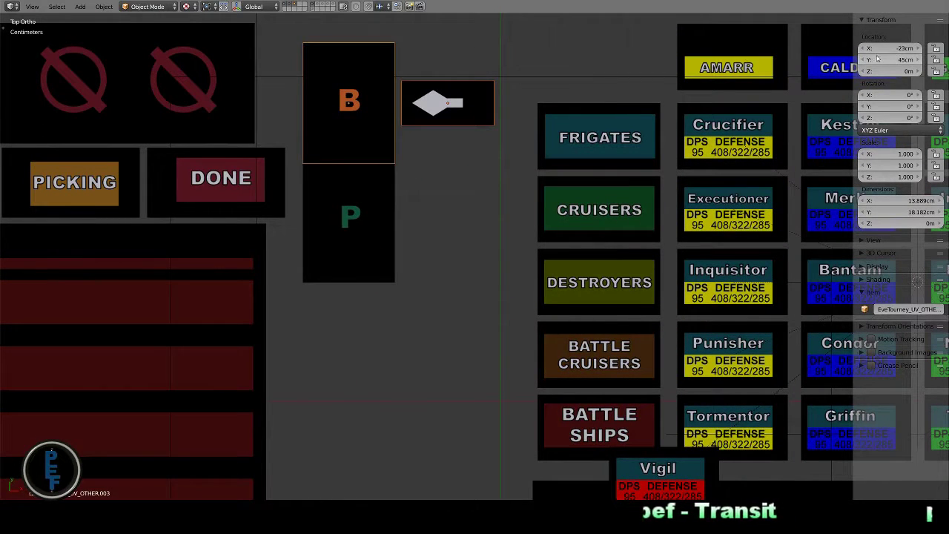
left_click_drag(889, 59, 878, 56)
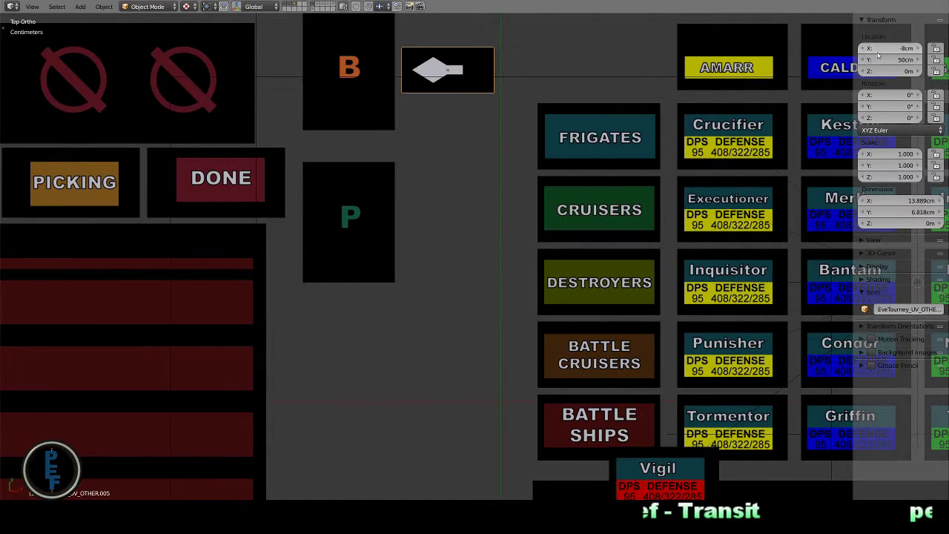
right_click(349, 222)
left_click(890, 61)
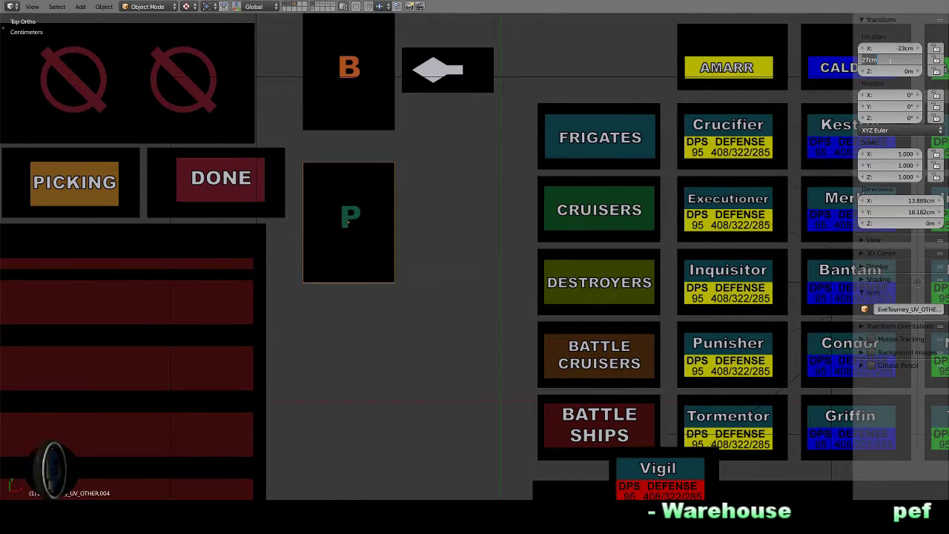
type("40")
key("Return")
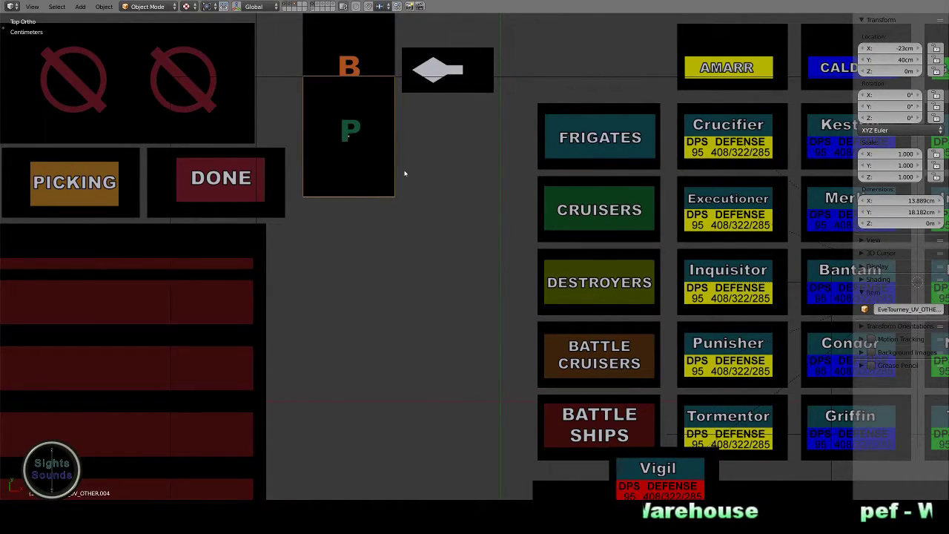
Loop-cut the panel in Edit Mode and delete its bottom strip of vertices
middle_click_drag(398, 183, 412, 215, "shift")
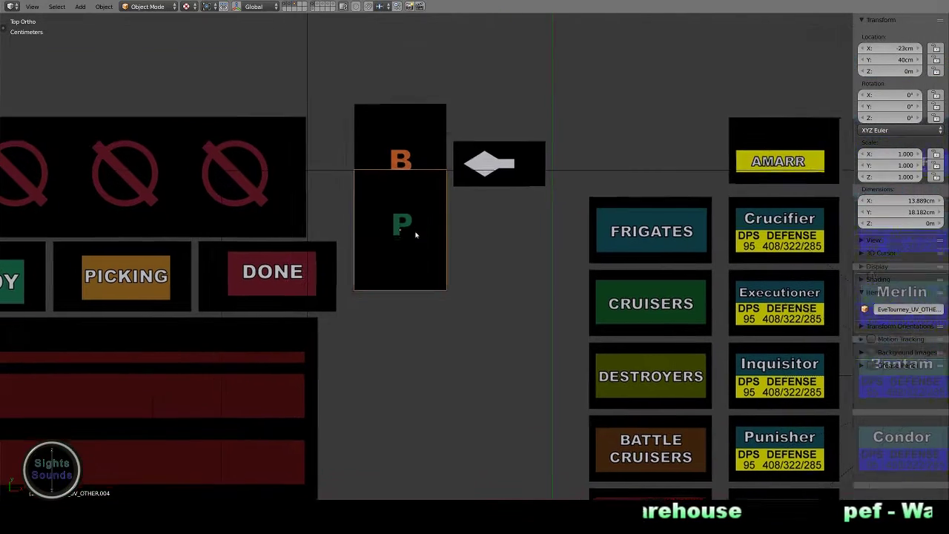
key("Tab")
scroll(423, 221, "up", 2)
key("ctrl+r")
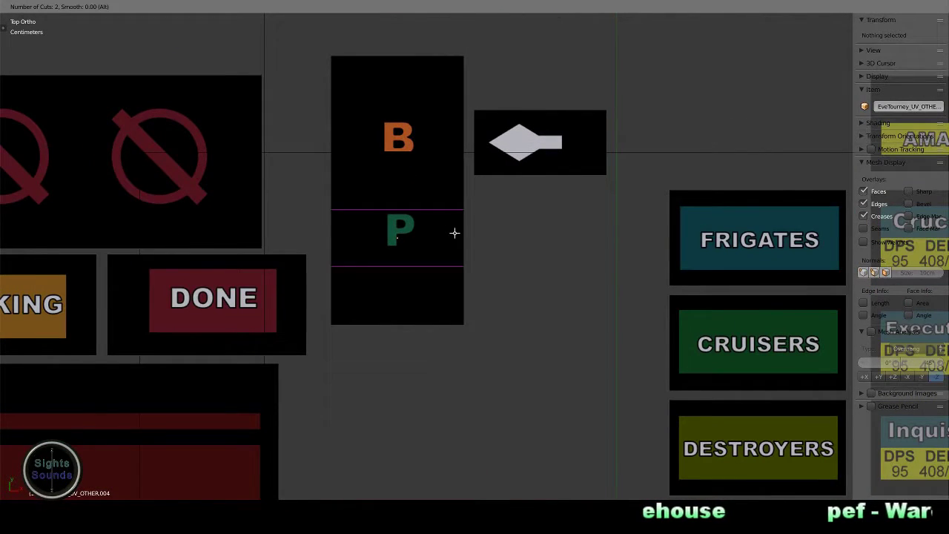
scroll(452, 233, "up", 2)
right_click(453, 234)
right_click(438, 317)
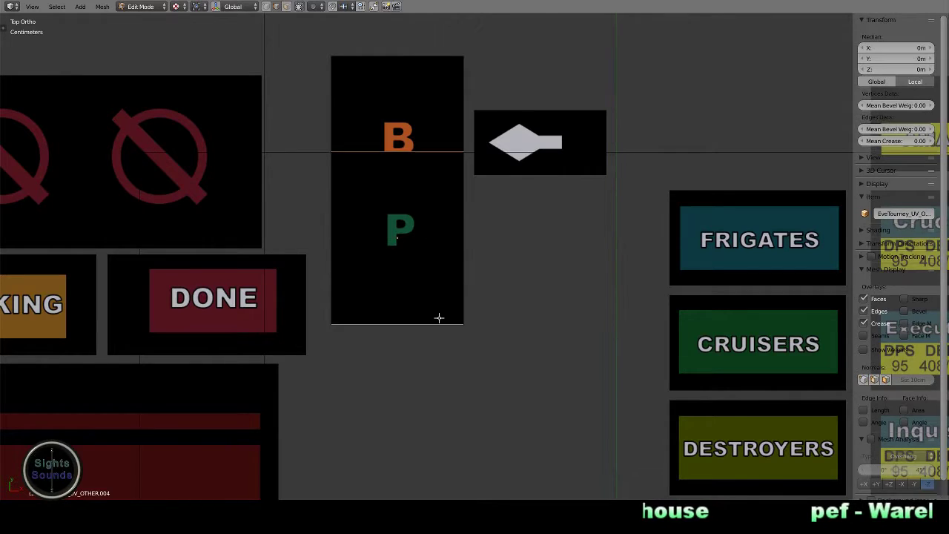
key("x")
left_click(438, 318)
Add another loop cut and slide its edge down to form a half-height tile
key("ctrl+r")
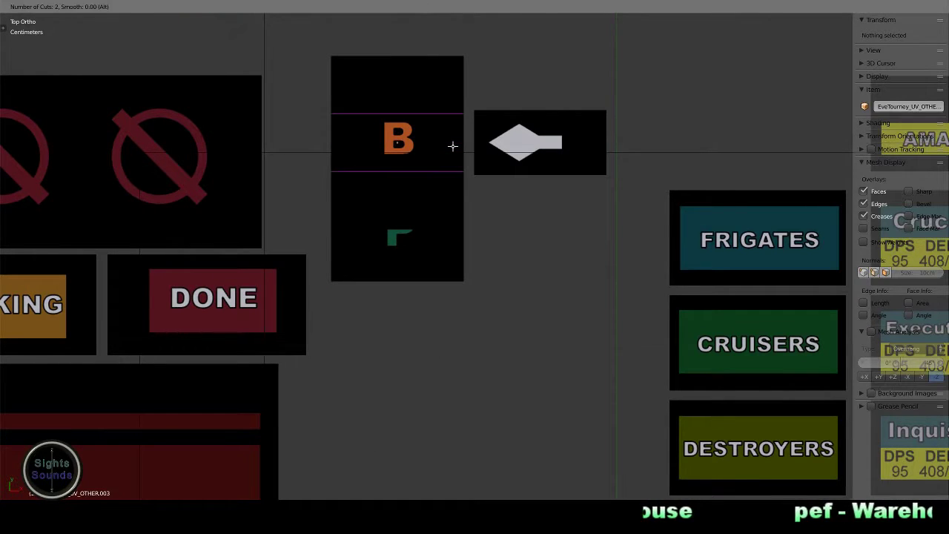
left_click(451, 144)
right_click(431, 144)
key("g")
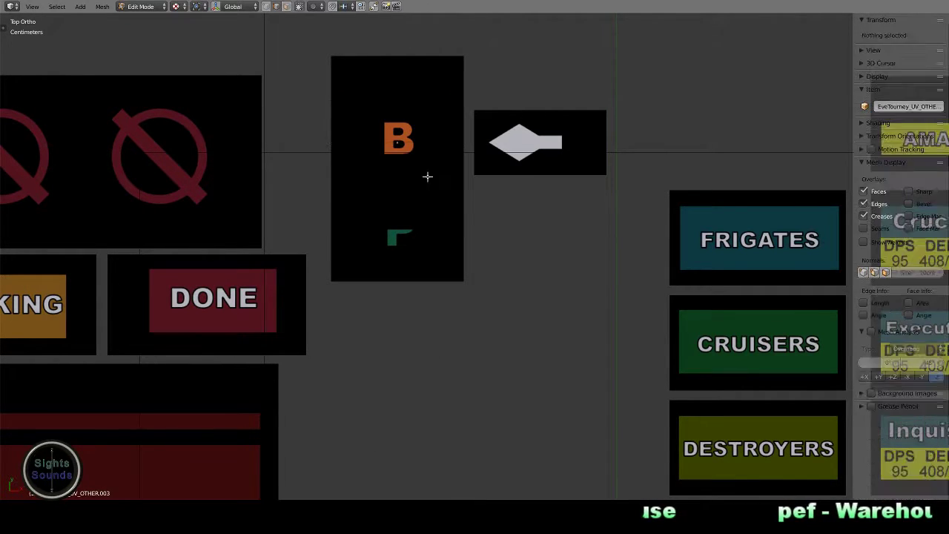
left_click(427, 222)
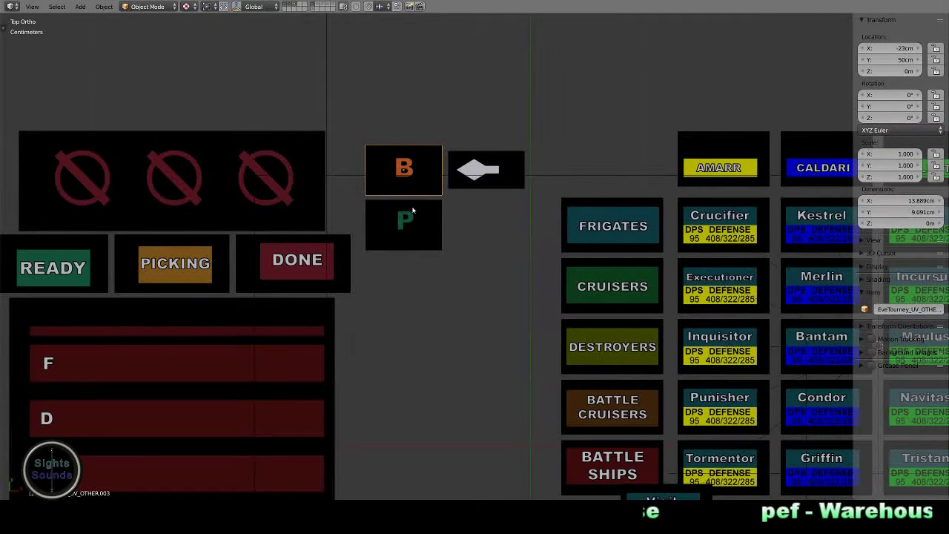
right_click(417, 229)
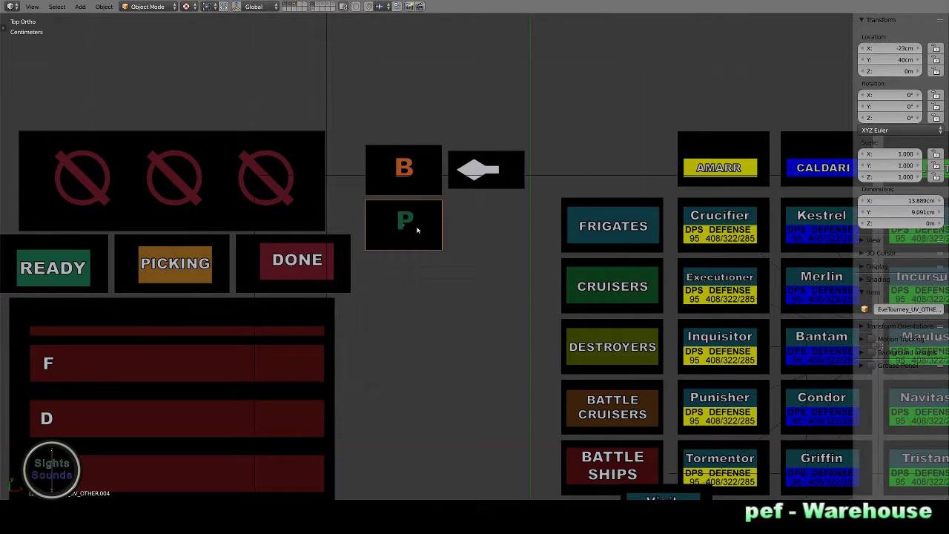
Set the B tile's origin to its geometry and snap the tiles to the grid
right_click(410, 187)
key("t")
left_click(44, 144)
left_click(44, 163)
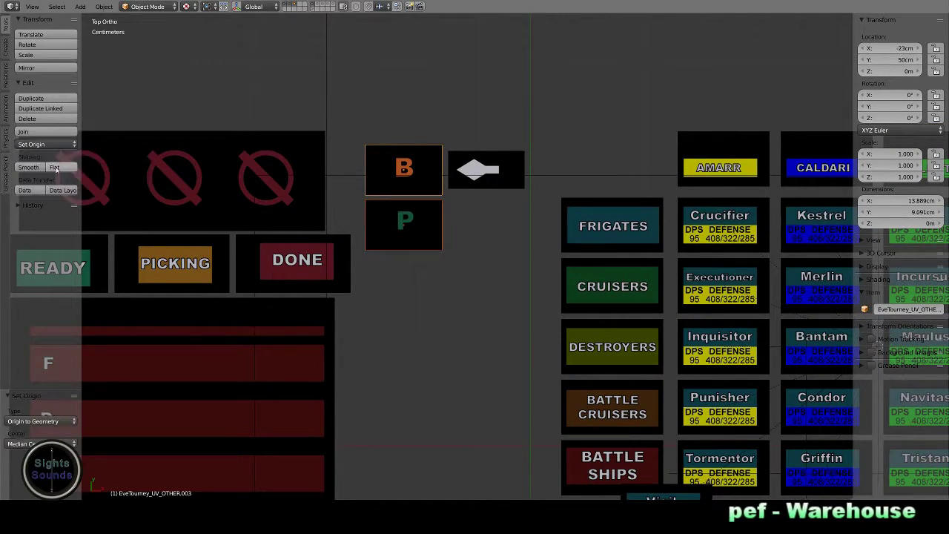
scroll(388, 244, "up", 2)
right_click(398, 241)
key("shift+s")
Move the P tile down to Location Y 0
right_click(445, 167)
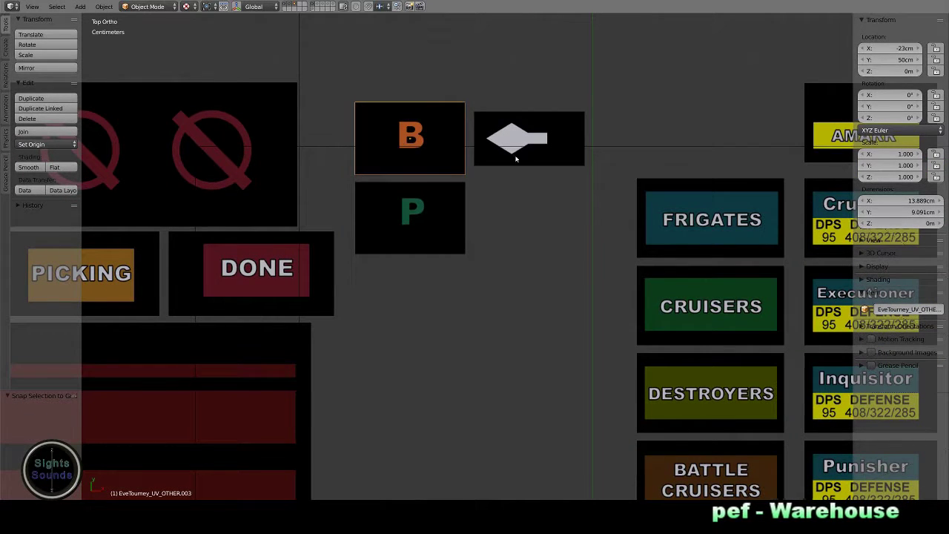
right_click(417, 193)
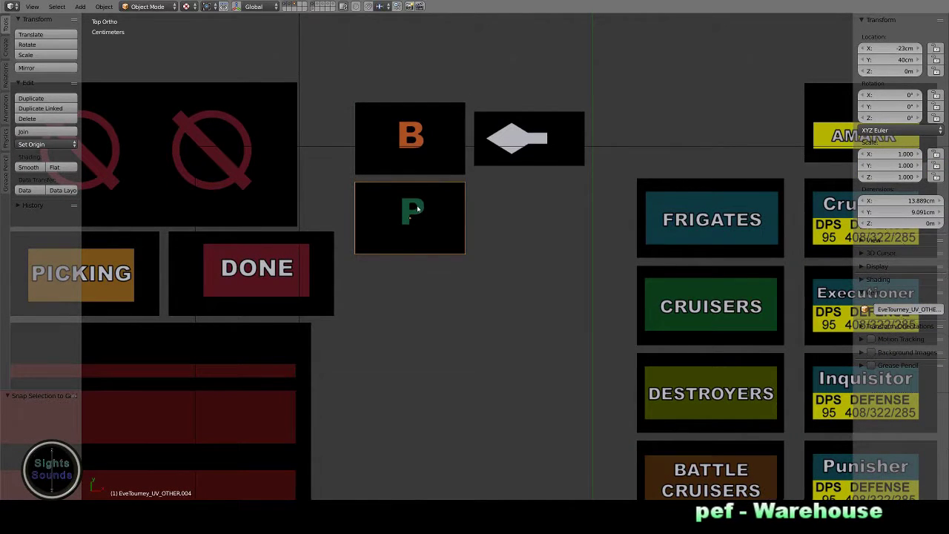
left_click(862, 60)
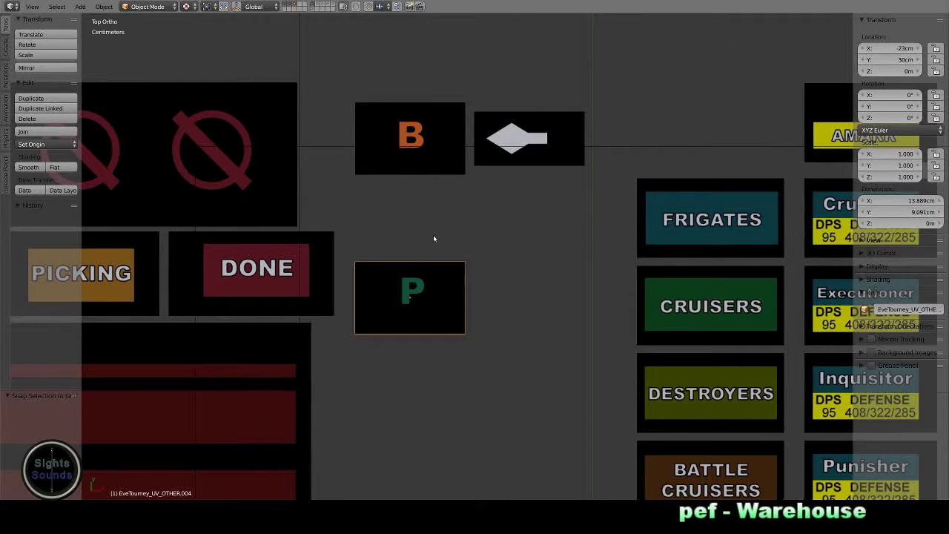
left_click(890, 59)
type("0")
key("Return")
scroll(651, 220, "down", 3)
Duplicate the B tile downward into a column of four B tiles
right_click(499, 148)
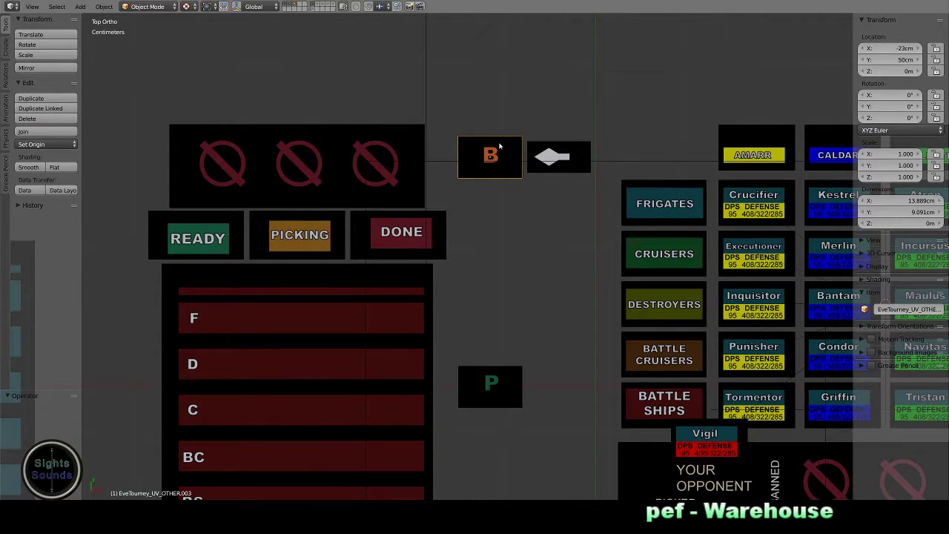
key("shift+d")
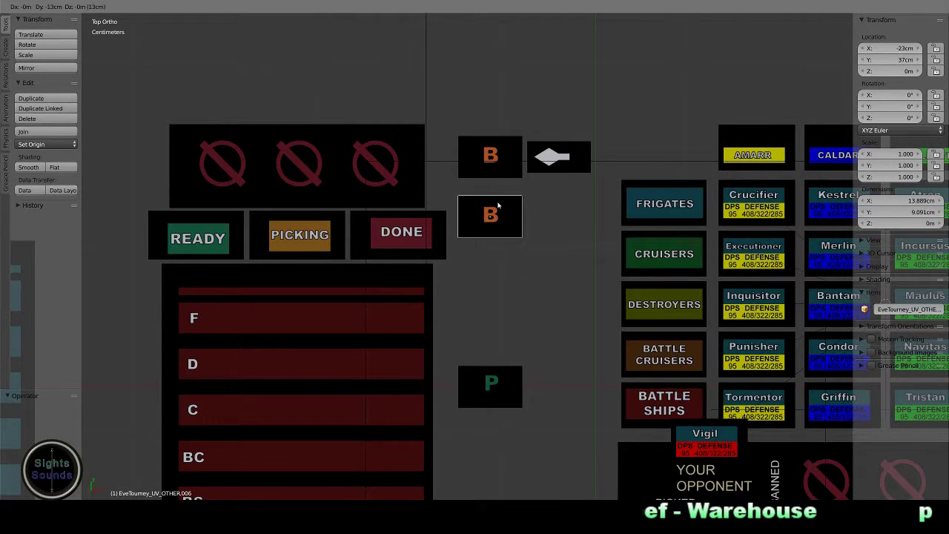
left_click(500, 193)
key("shift+r")
key("shift+r")
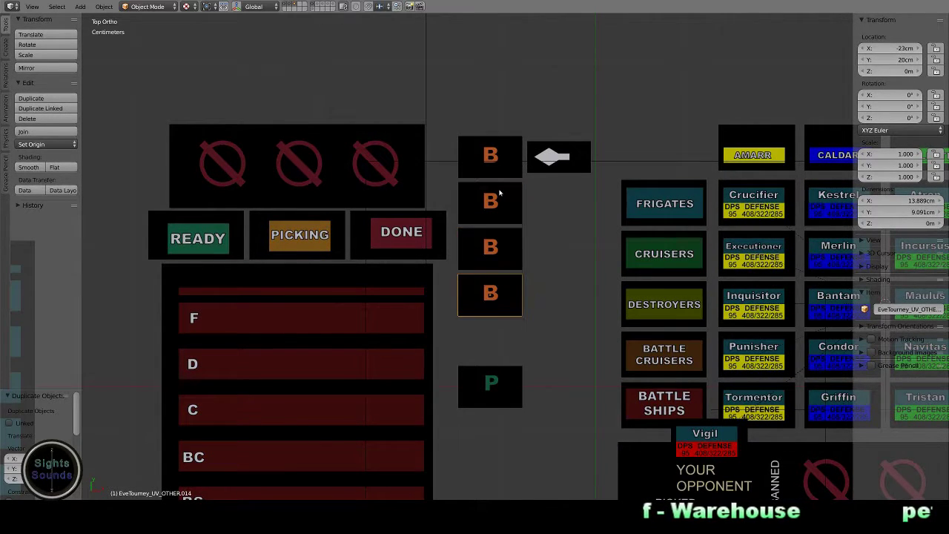
middle_click_drag(510, 296, 504, 220, "shift")
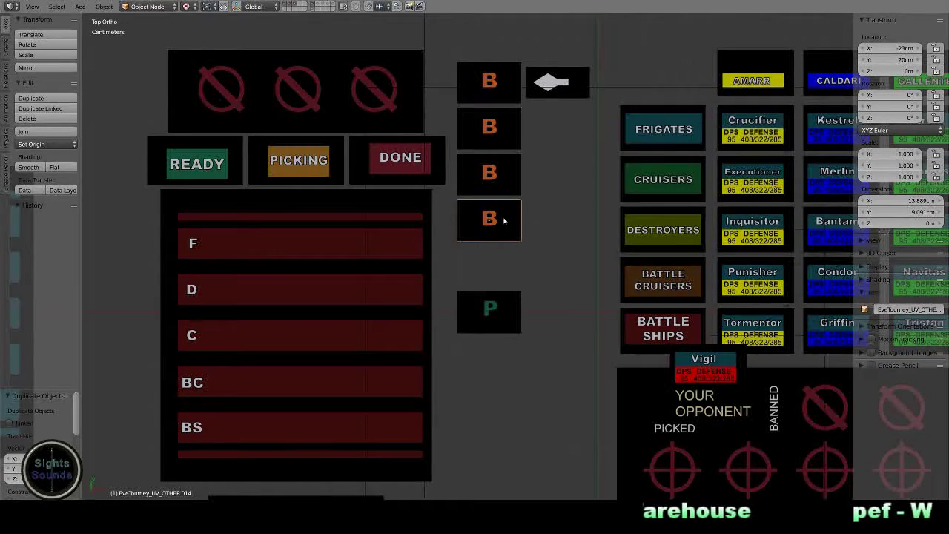
middle_click_drag(505, 220, 492, 170, "shift")
Try setting the P tile's Y to 20 cm, then undo the change
right_click(476, 267)
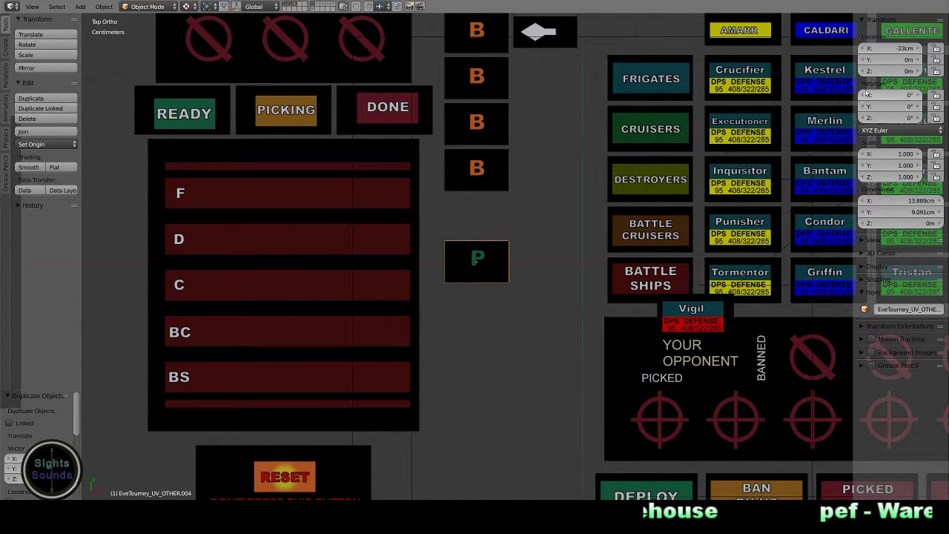
left_click(888, 59)
type("20")
key("Tab")
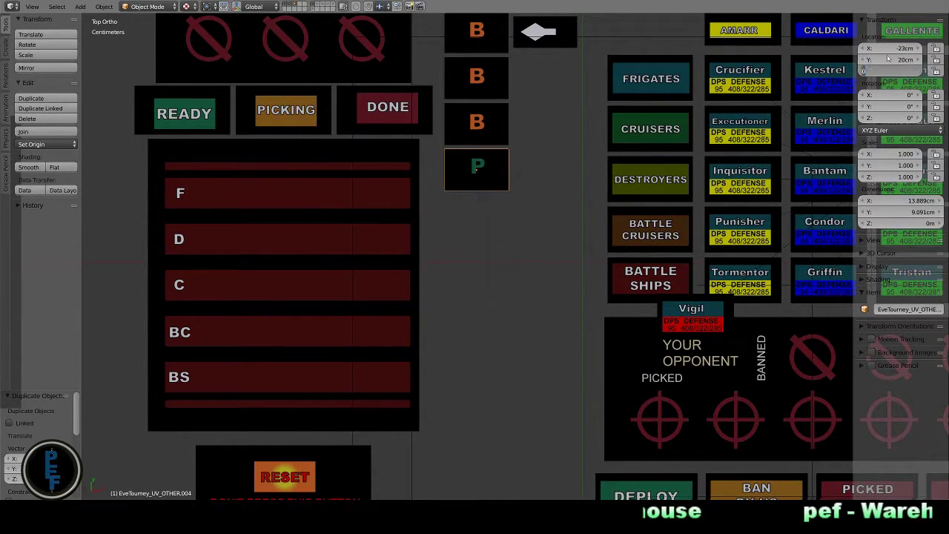
key("Escape")
key("ctrl+z")
scroll(498, 214, "down", 1)
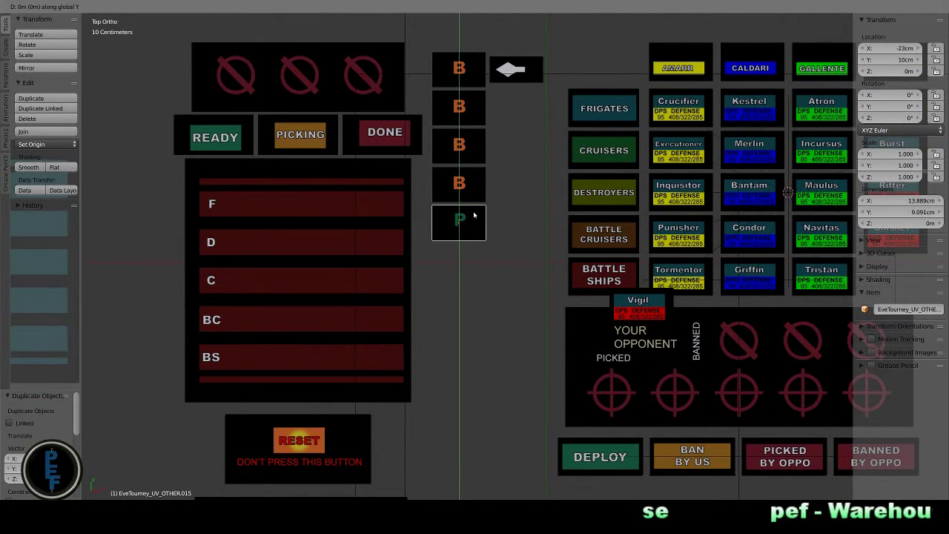
Duplicate the P tile 10 cm lower and delete a stray extra copy
key("shift+d")
type("y-10")
key("Return")
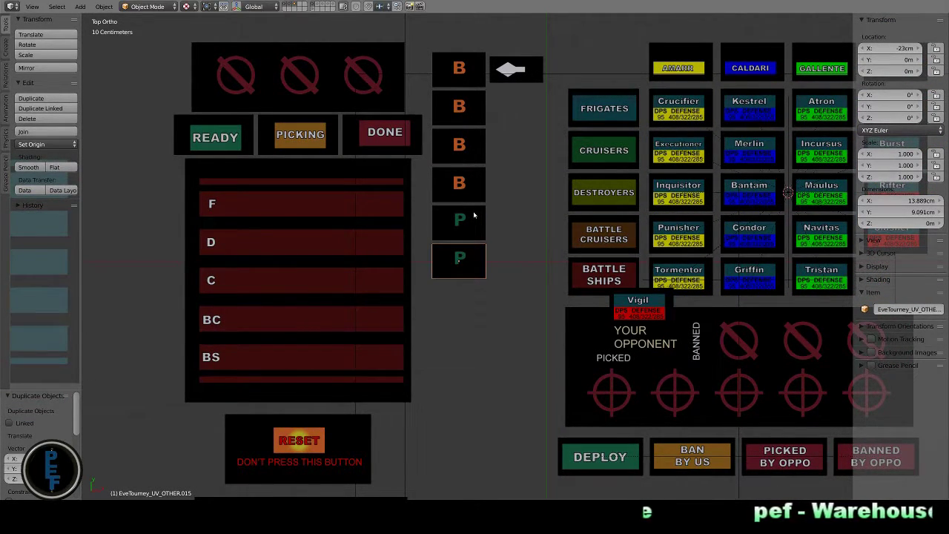
key("shift+d")
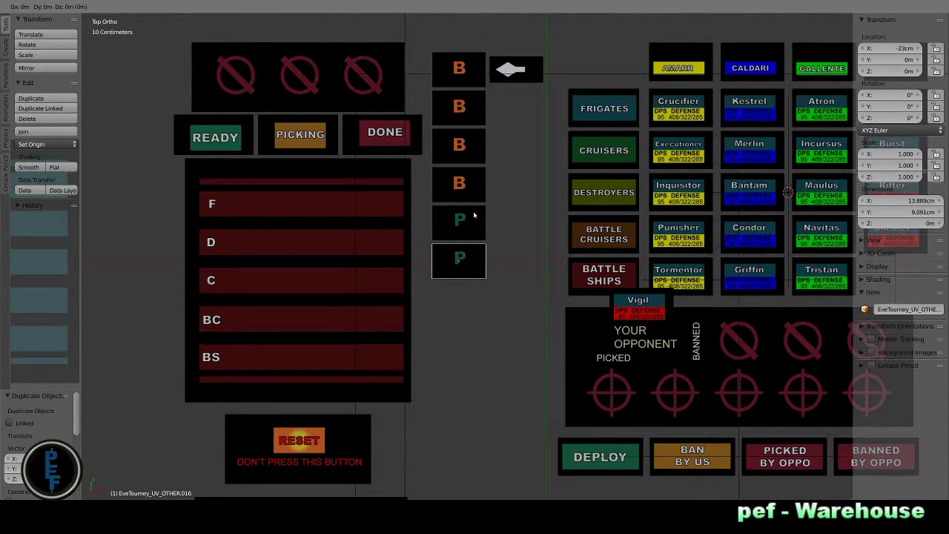
key("Escape")
key("Delete")
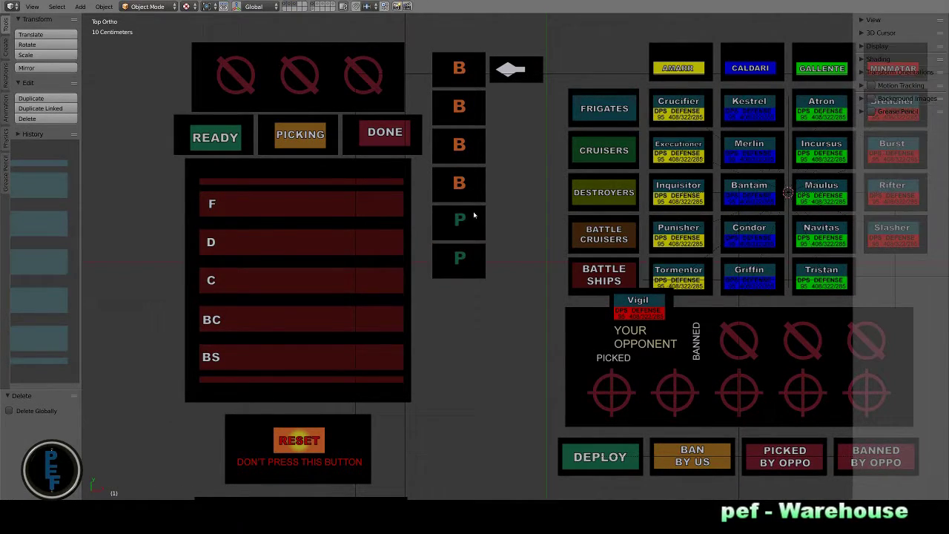
Add four more P tiles, each 10 cm lower, down to Y -40 cm
right_click(473, 267)
key("shift+d")
type("y-10")
key("Return")
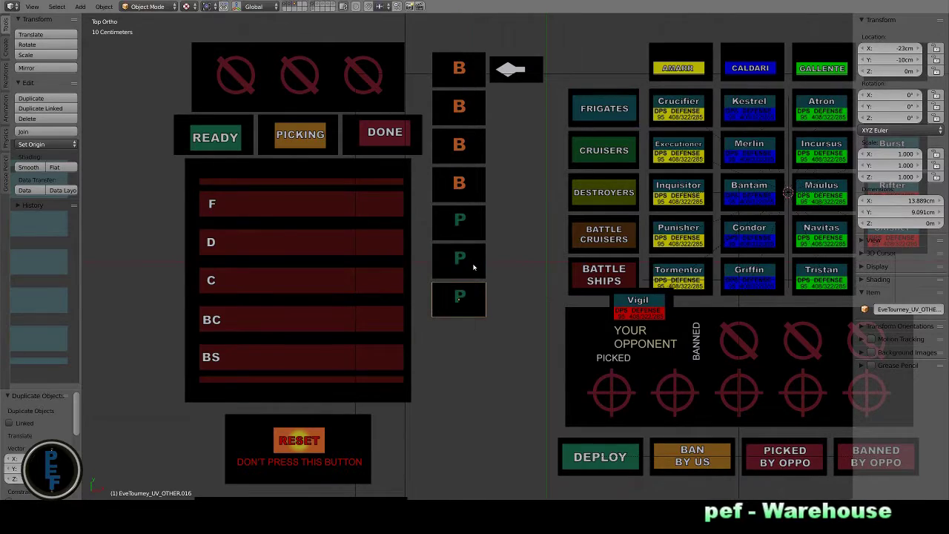
key("shift+r")
key("shift+r")
key("shift+r")
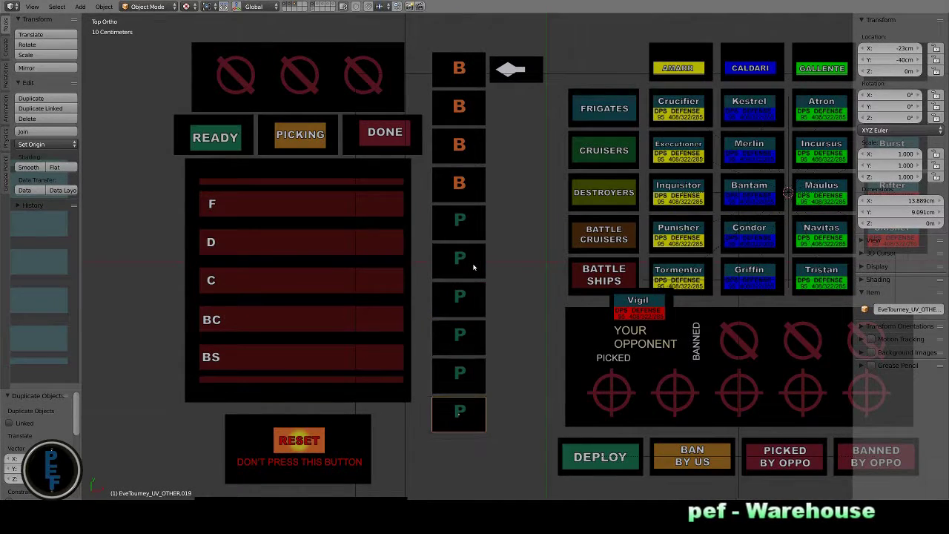
scroll(473, 267, "down", 3)
scroll(473, 267, "up", 3)
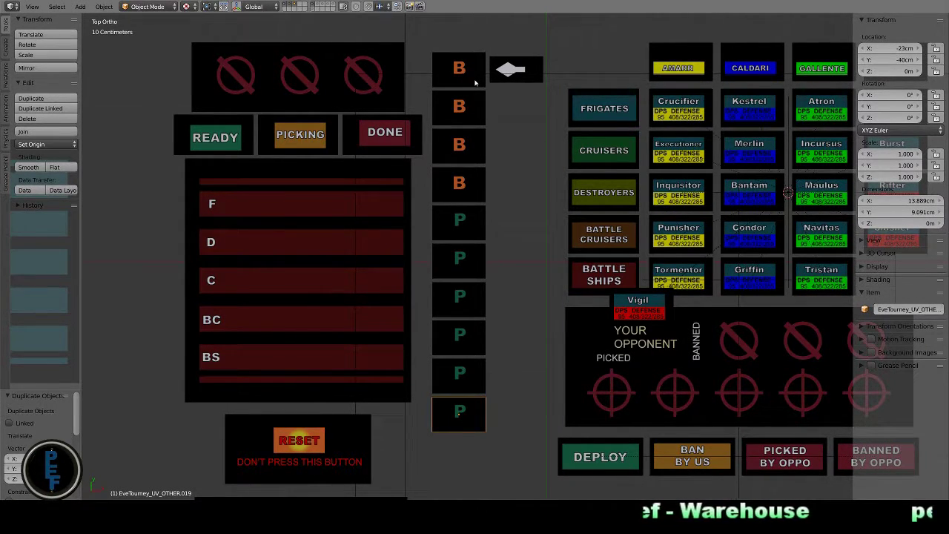
Delete the third and fourth B tiles from the indicator column
right_click(460, 145)
right_click(465, 182, "shift")
key("x")
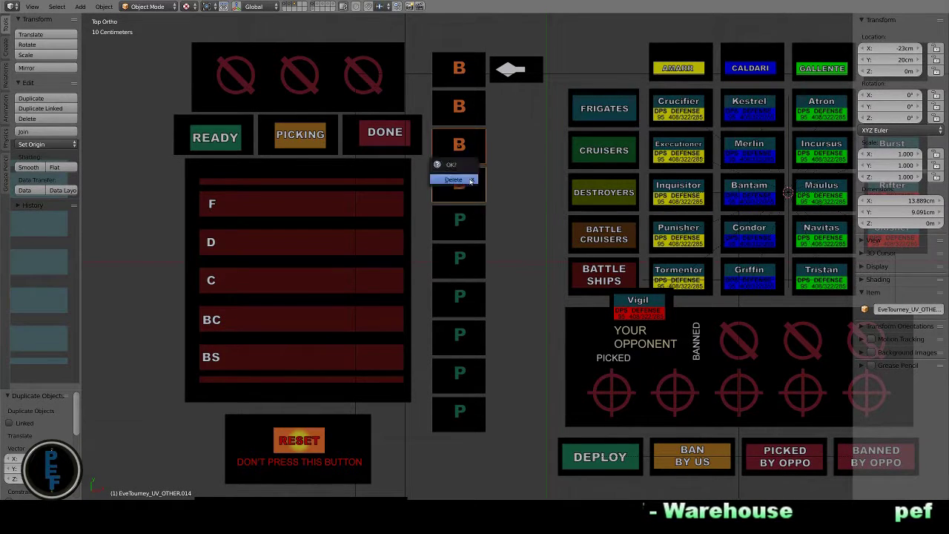
left_click(449, 169)
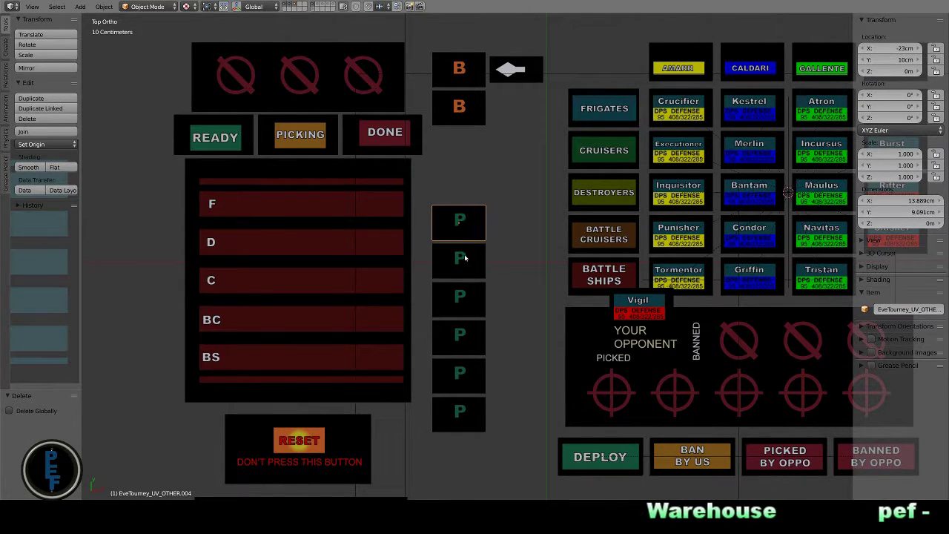
Move two P tiles up vertically to close the gap
right_click(465, 257, "shift")
right_click(463, 297, "shift")
key("g")
key("y")
left_click(464, 297)
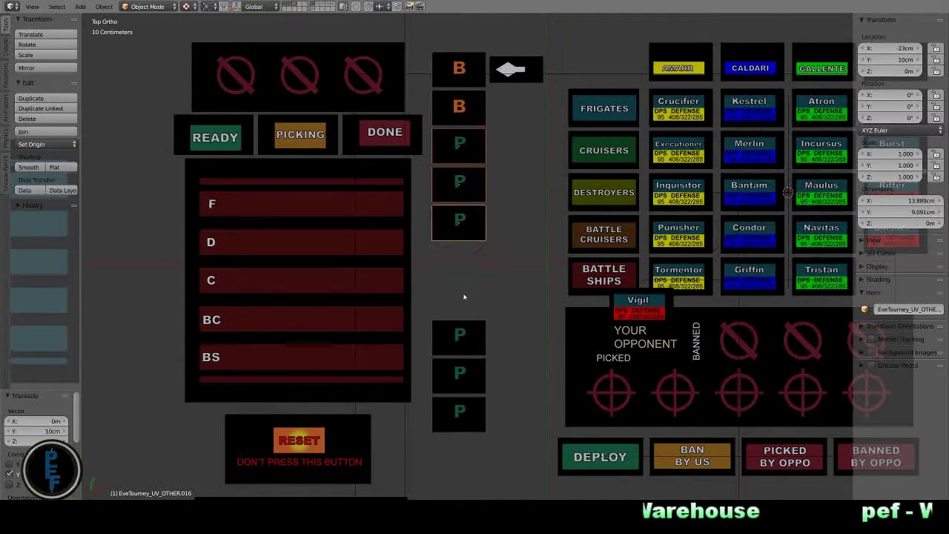
Duplicate the second B tile four slots lower, then copy that one slot further down
right_click(470, 109)
key("shift+d")
type("y")
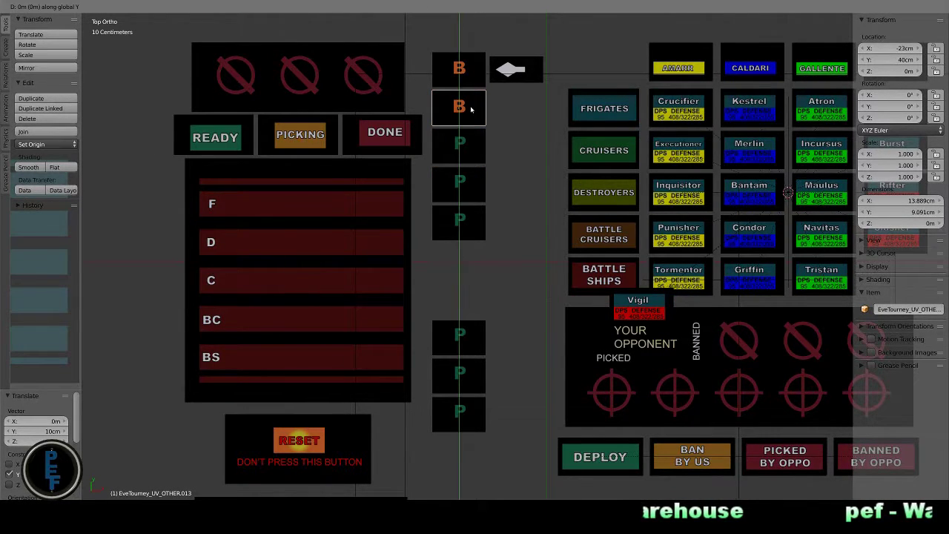
type("-4")
key("Return")
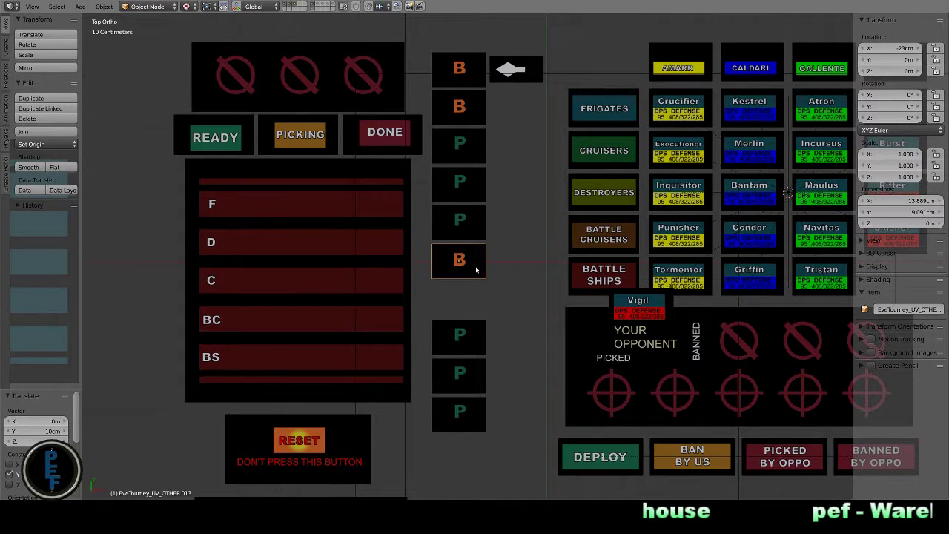
key("shift+d")
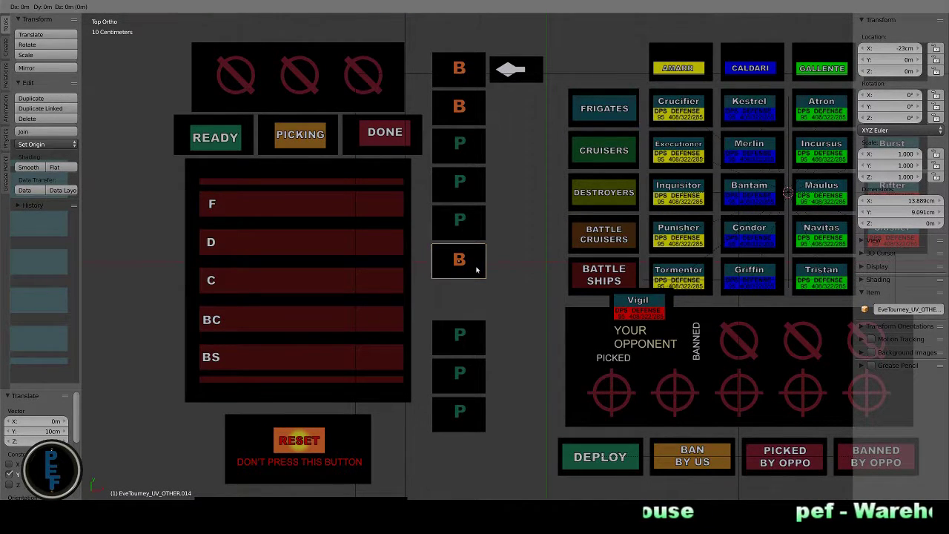
type("y-1")
key("Return")
Delete the bottom P tile and the extra lower B tile
left_click(460, 414)
key("x")
left_click(445, 414)
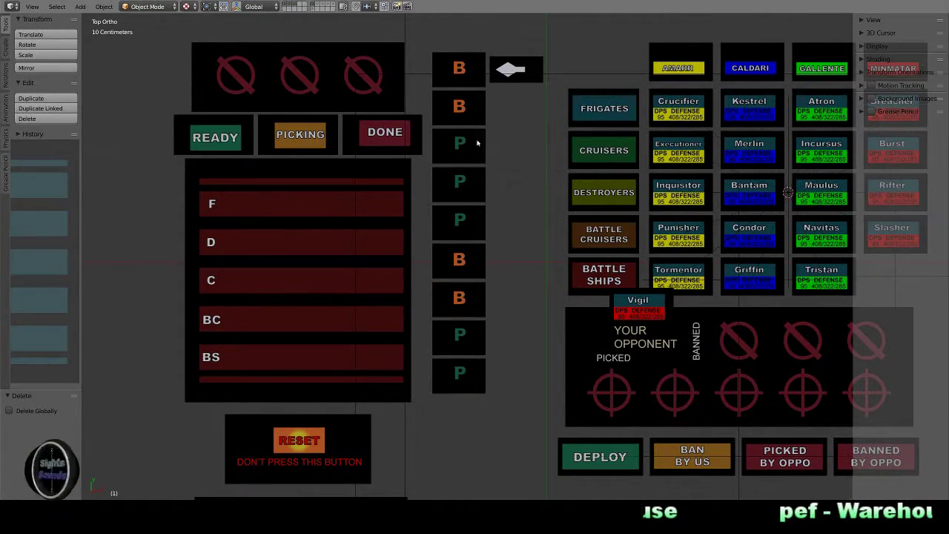
left_click(469, 303)
key("x")
left_click(473, 294)
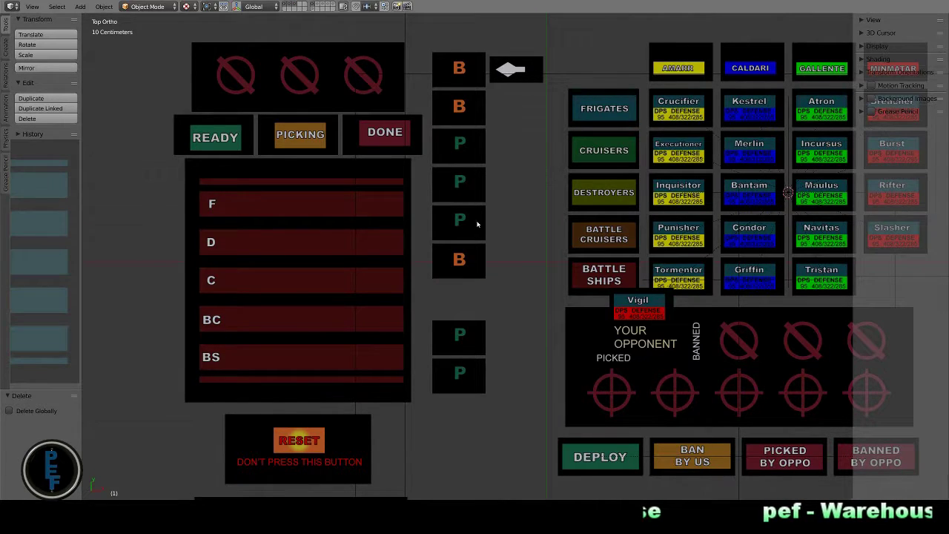
Move the last two P tiles up one slot with gy1
left_click(471, 341)
left_click(465, 374, "shift")
type("gy1")
key("Return")
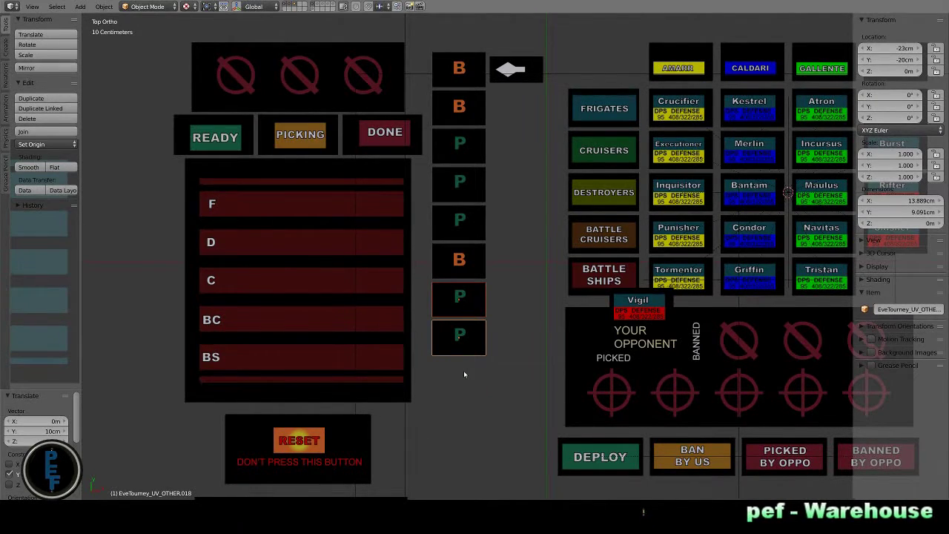
Shift the tile column's parent down one slot and check the layout through the camera
left_click(567, 76)
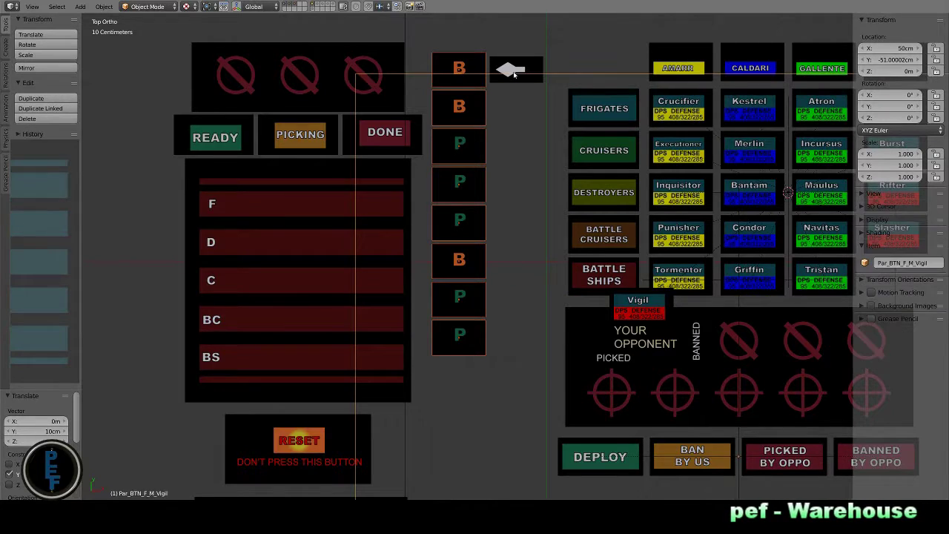
left_click(517, 77)
type("g")
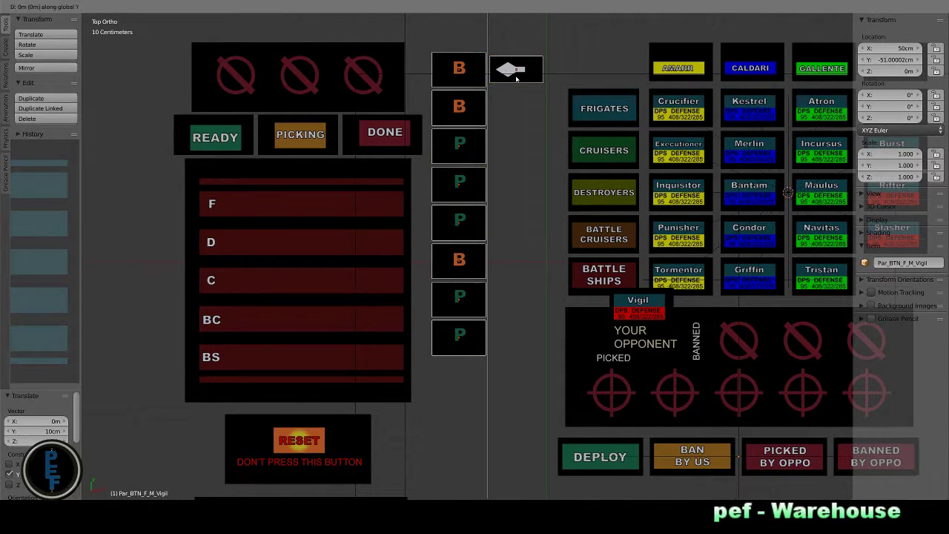
type("y-1")
key("Return")
key("KP_0")
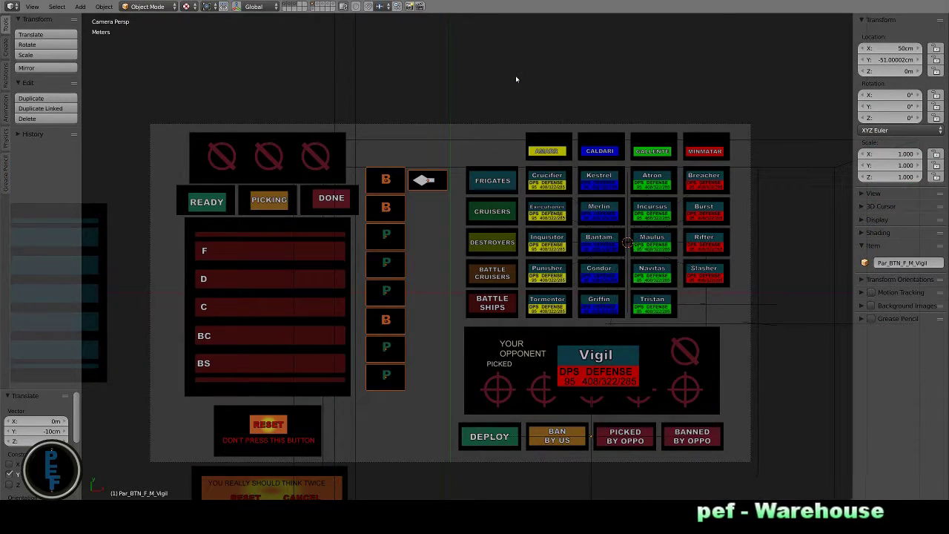
type("gy-1")
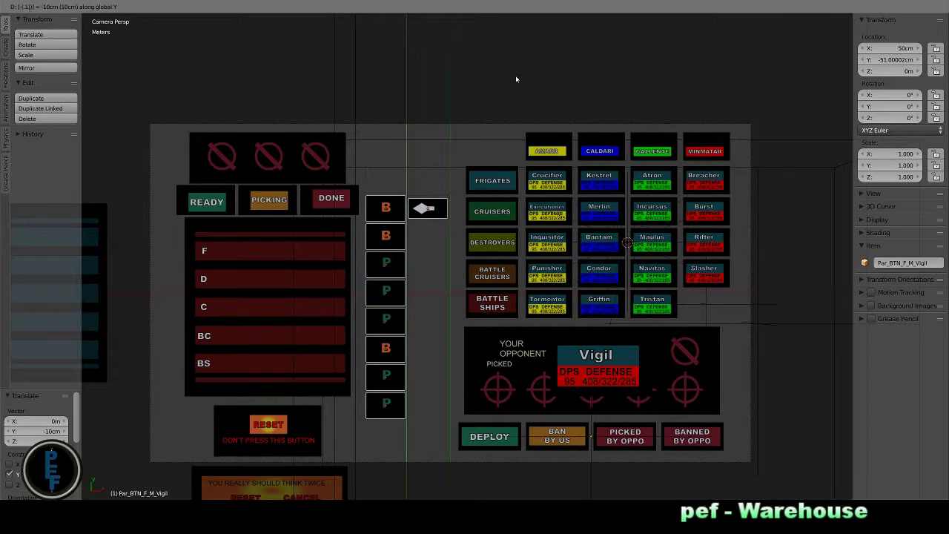
key("BackSpace")
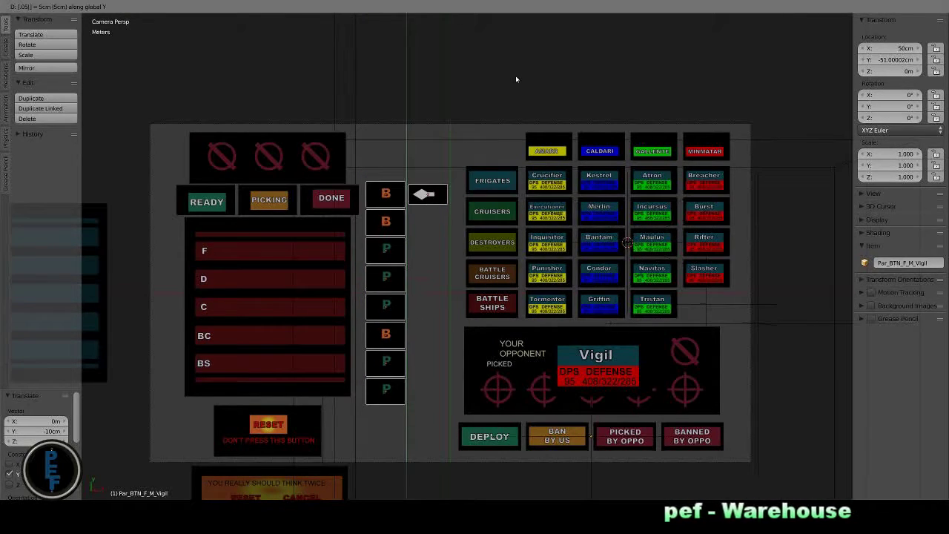
left_click(517, 79)
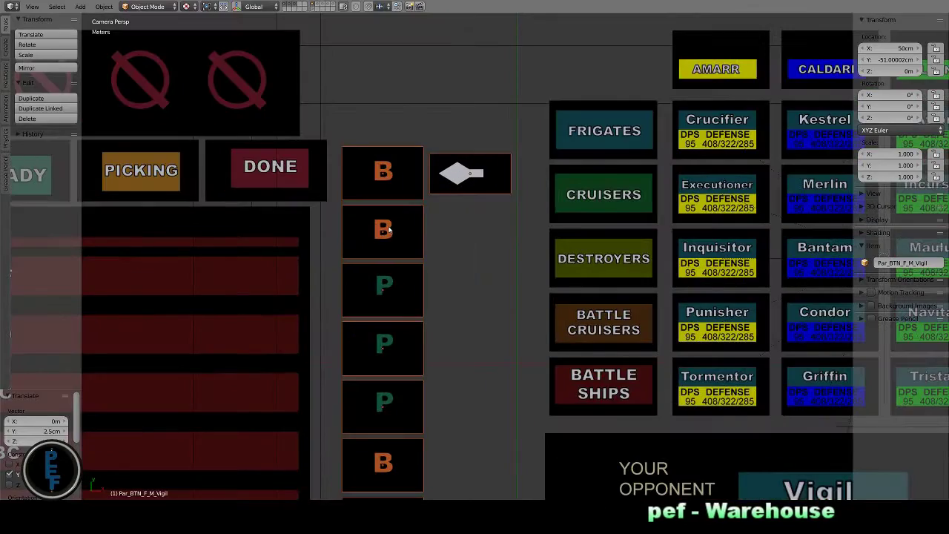
scroll(389, 230, "up", 2)
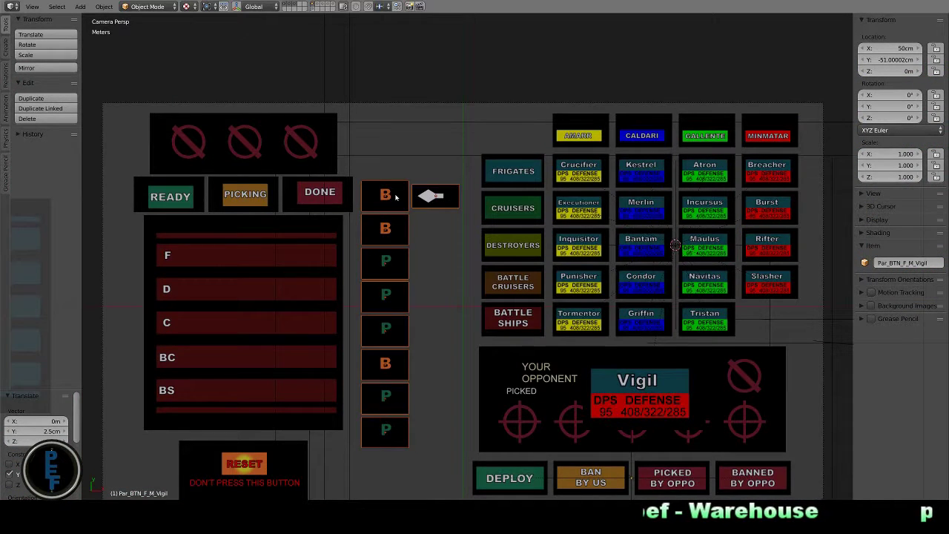
Compare the READY, BAN BY US and DONE panels, then raise the arrow 10 cm
right_click(176, 208)
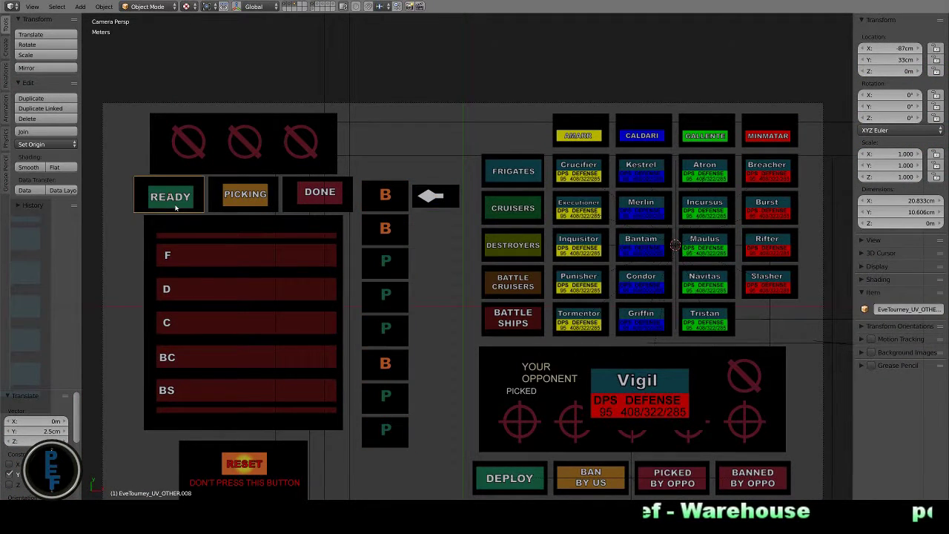
right_click(807, 347)
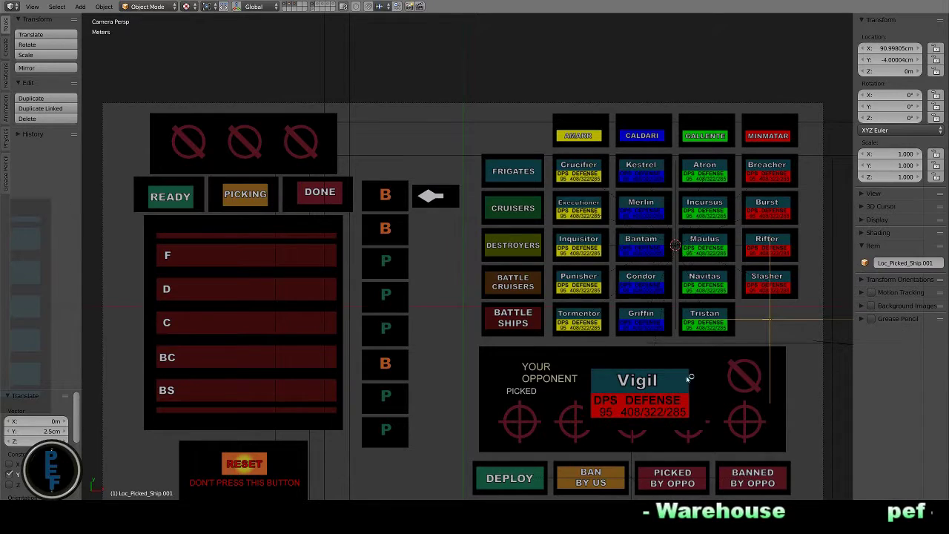
right_click(595, 482)
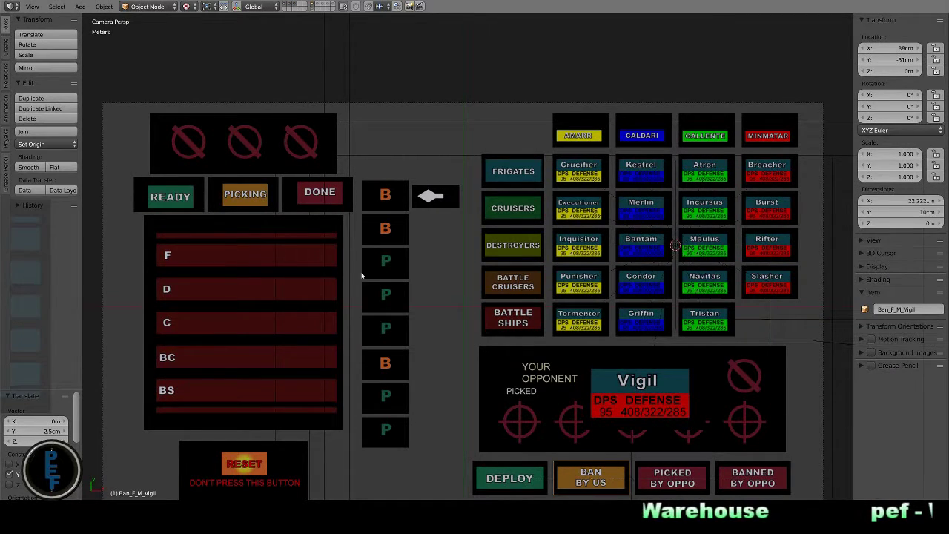
right_click(321, 198)
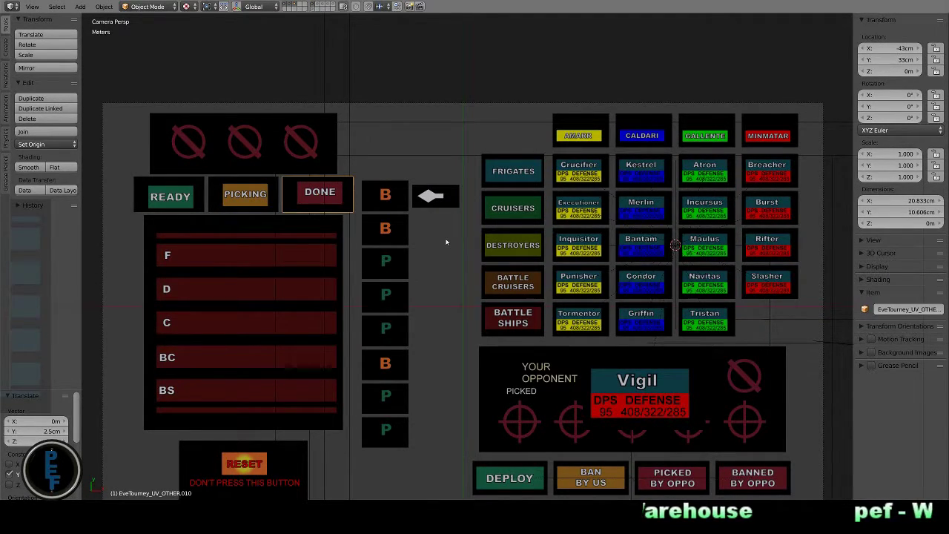
right_click(433, 196)
type("g")
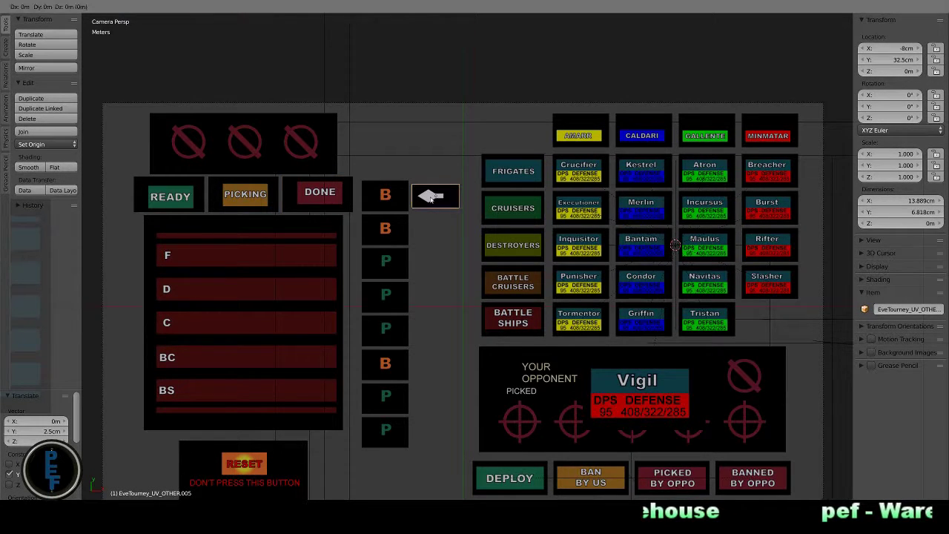
type("y.1")
key("Return")
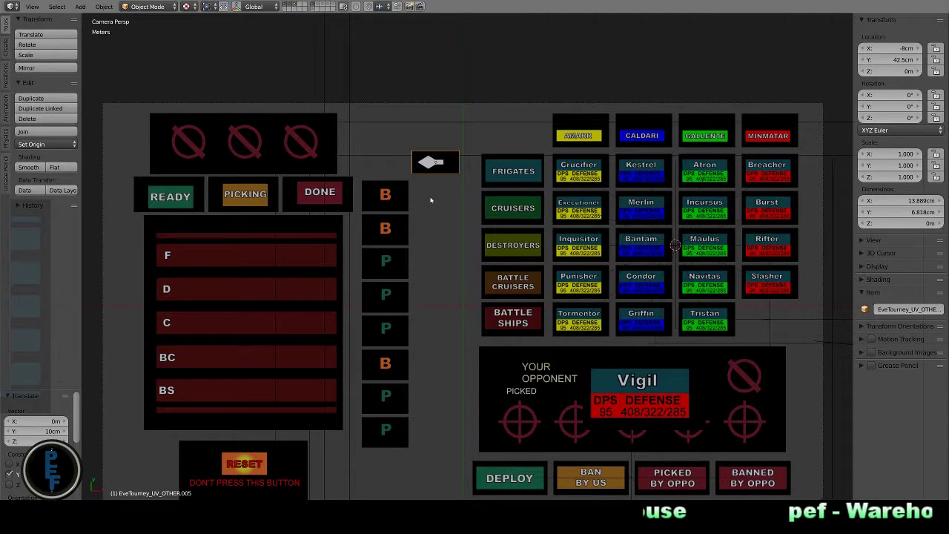
Fine-tune the arrow against READY, lowering it 5 cm then raising it 5 cm
right_click(194, 186)
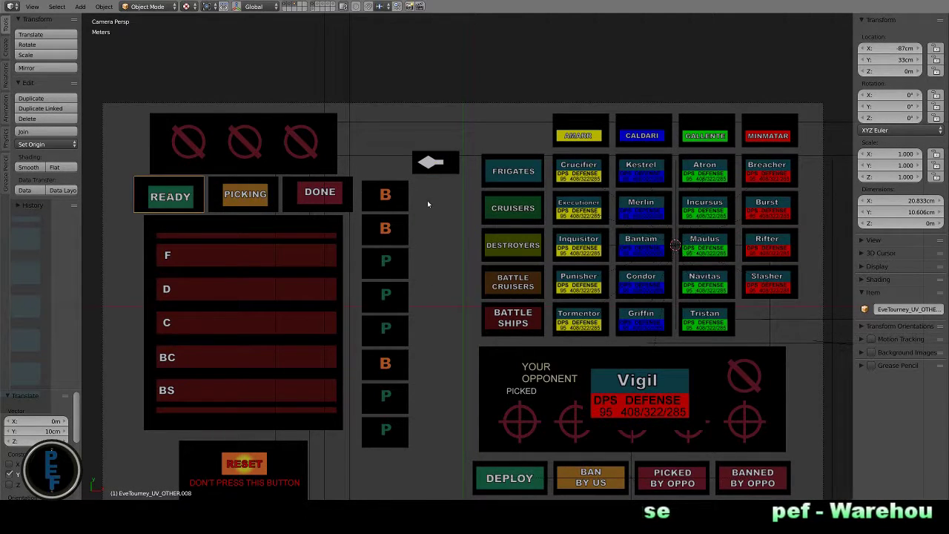
right_click(430, 162)
type("gy-.05")
key("Return")
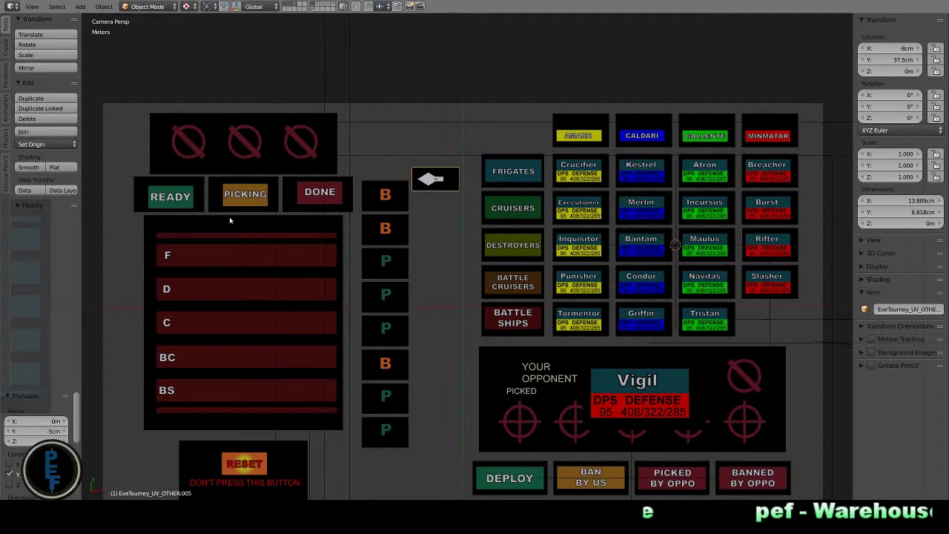
key("a")
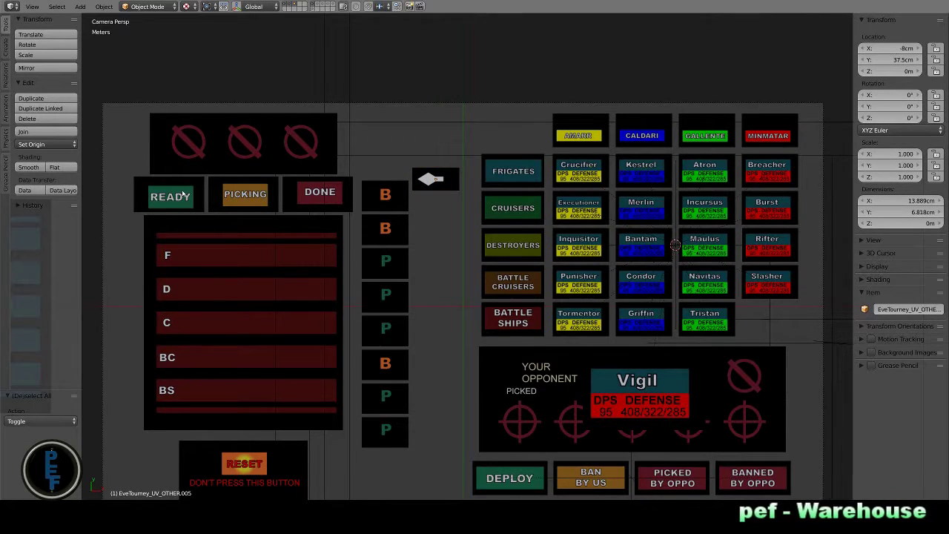
right_click(184, 194)
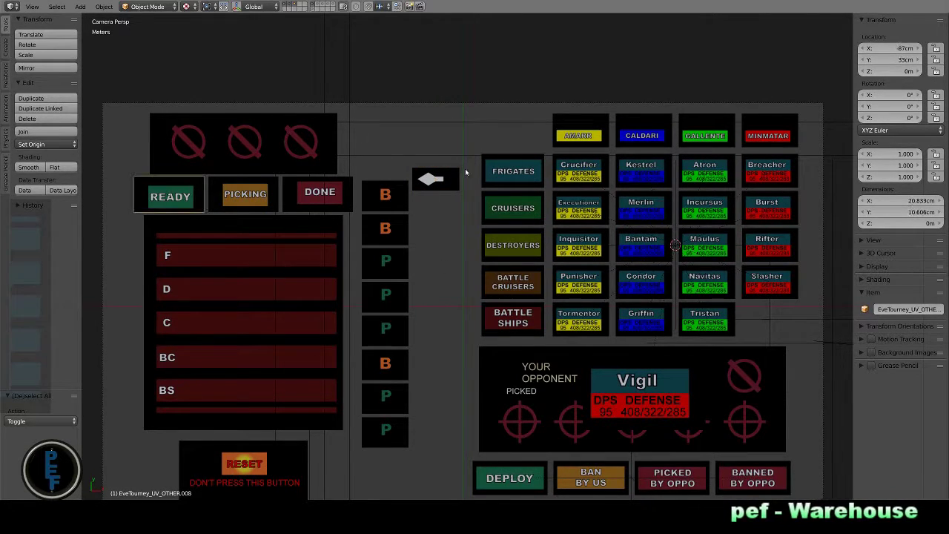
right_click(428, 186)
key("g")
key("y")
key("5")
key("Return")
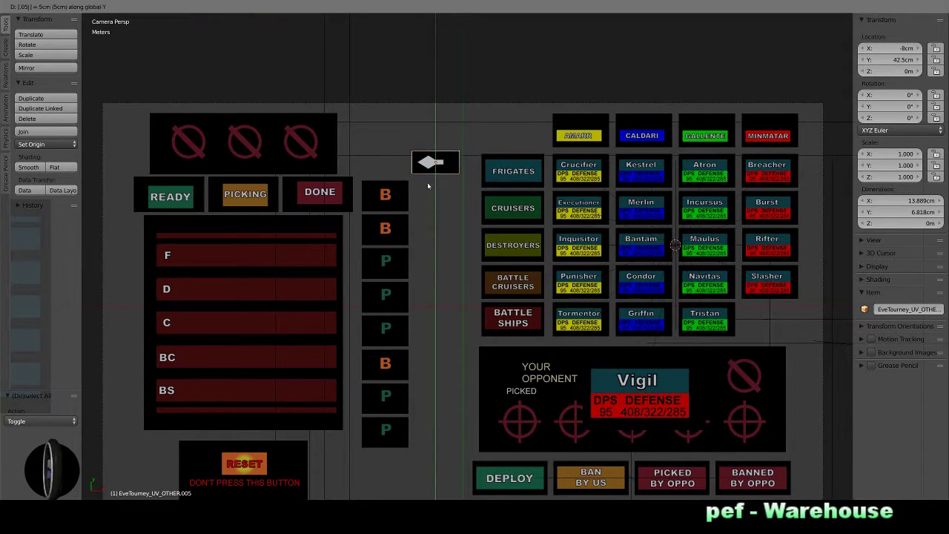
Compare the arrow with the READY and PICKING panels and undo the last two moves
right_click(170, 194)
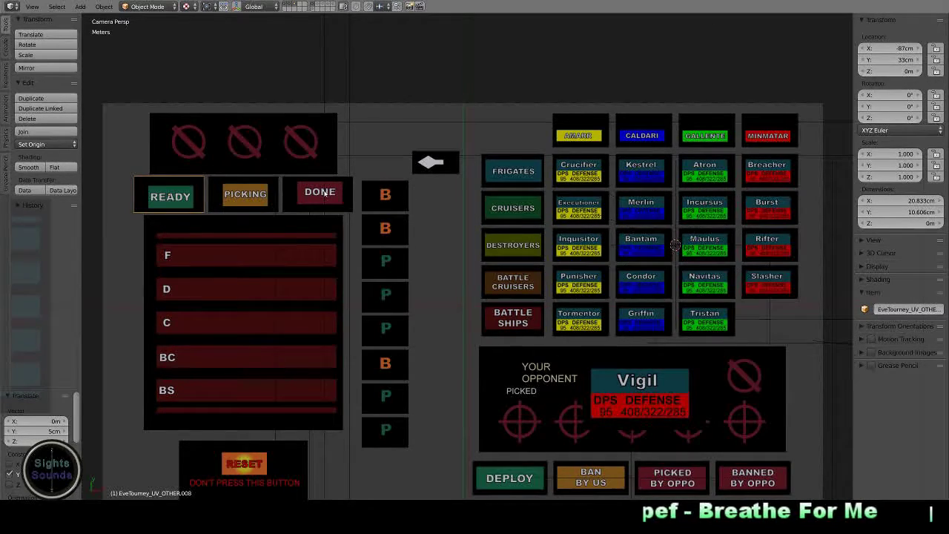
right_click(433, 162)
left_click(432, 179)
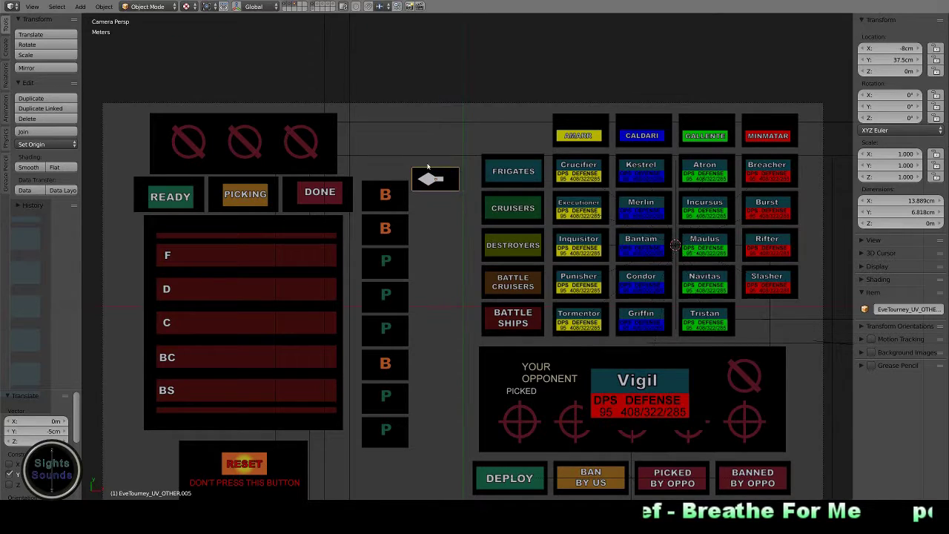
right_click(169, 197)
right_click(264, 198)
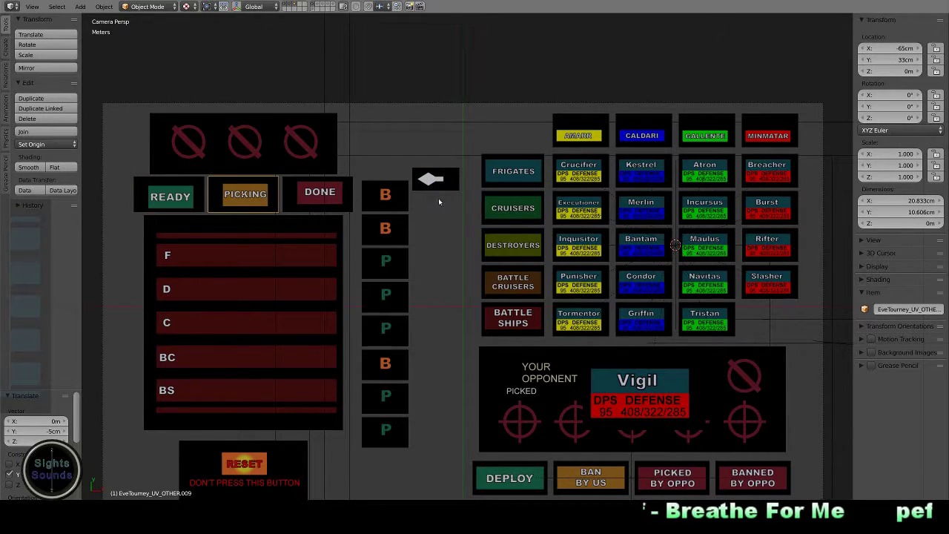
key("ctrl+z")
key("ctrl+z")
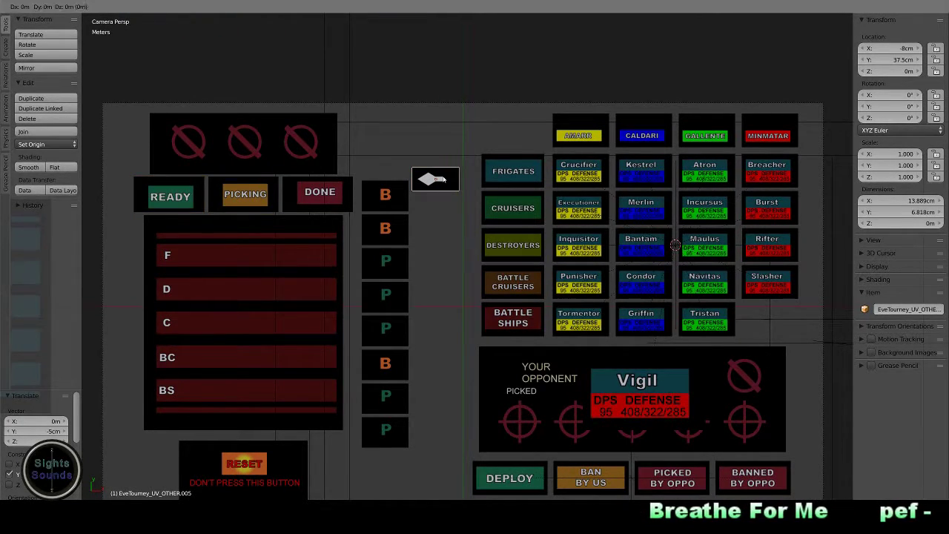
key("ctrl+z")
Check the READY, PICKING and DONE panels, then raise the arrow 10 cm on Y
right_click(193, 195)
right_click(244, 194)
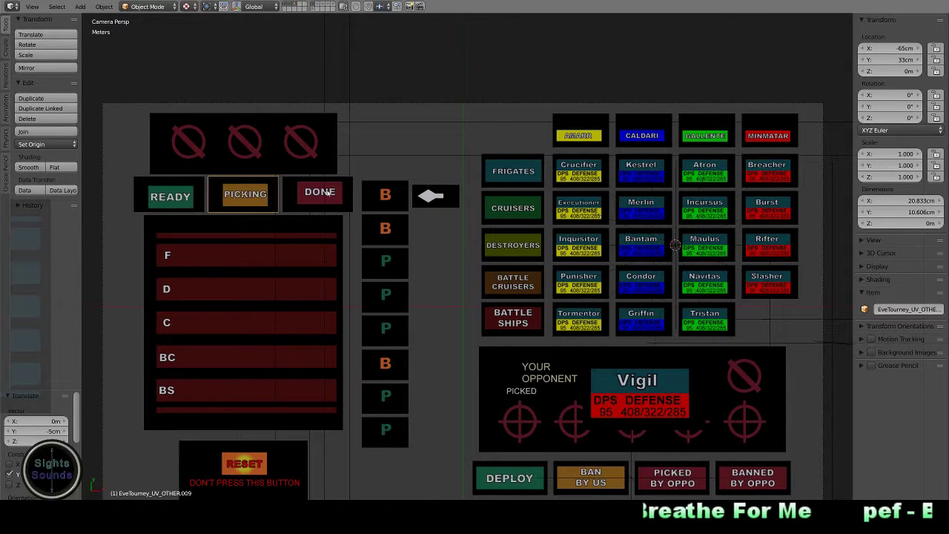
right_click(327, 181)
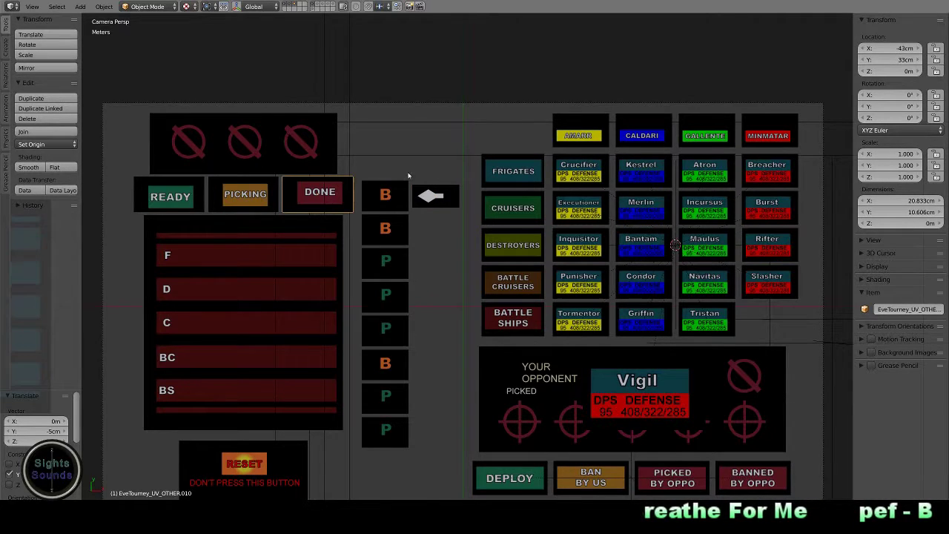
right_click(177, 191)
right_click(234, 197)
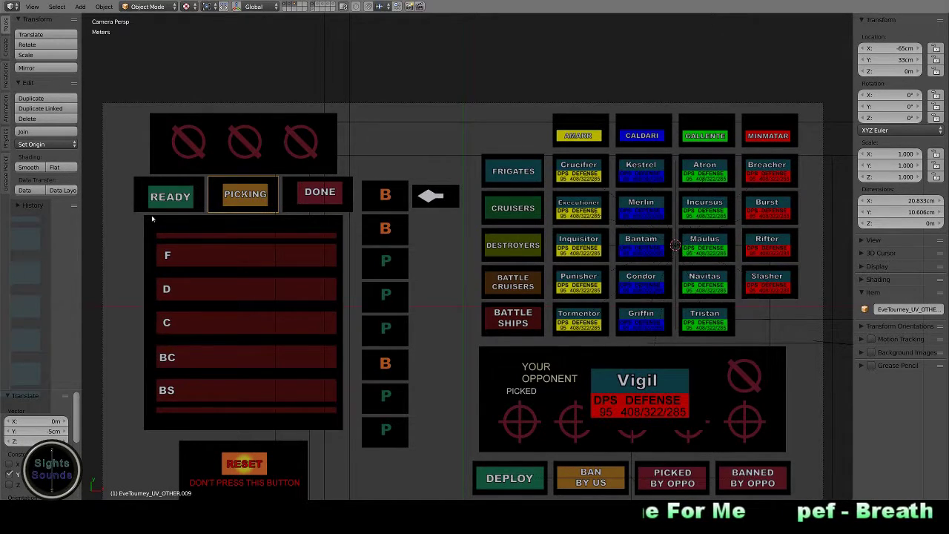
right_click(442, 196)
key("g")
key("y")
key("1")
key("0")
key("Return")
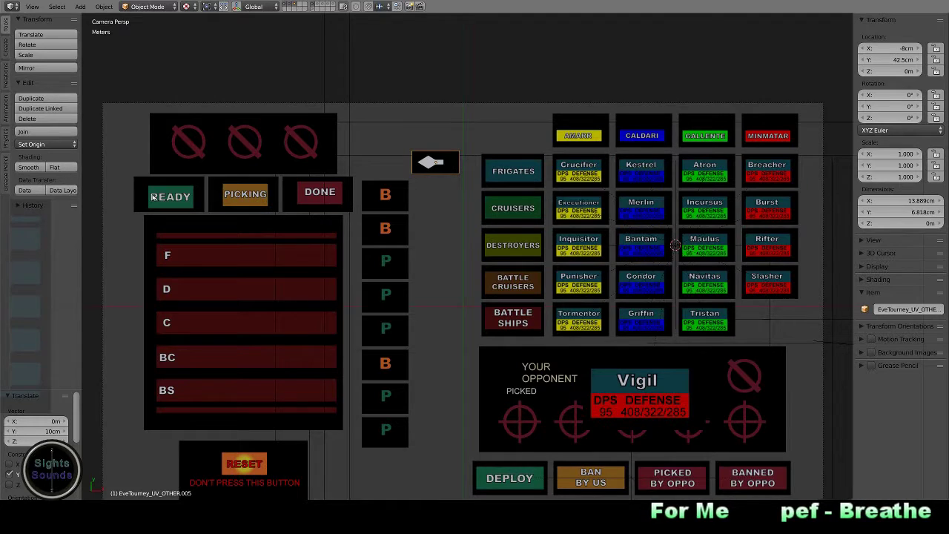
Lower the arrow indicator by 5 cm relative to the READY panel
right_click(178, 196)
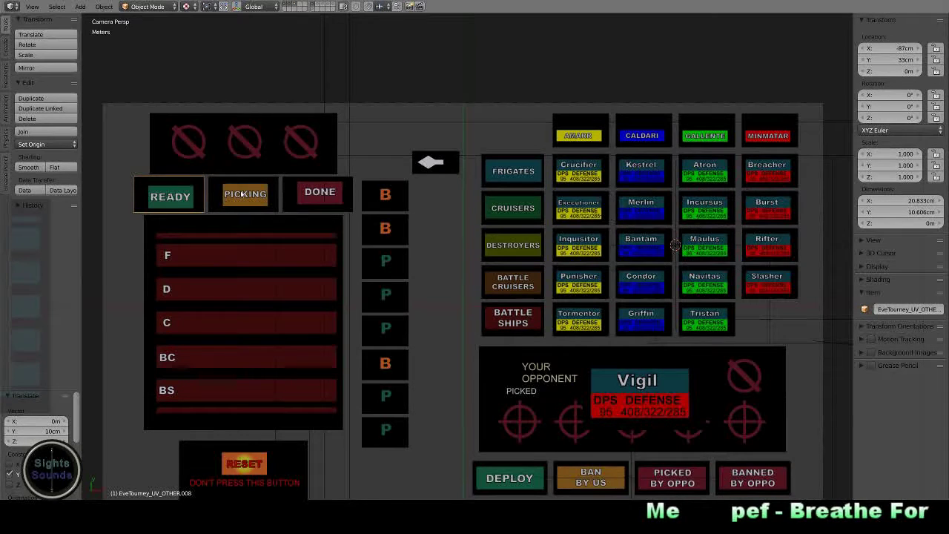
right_click(429, 166)
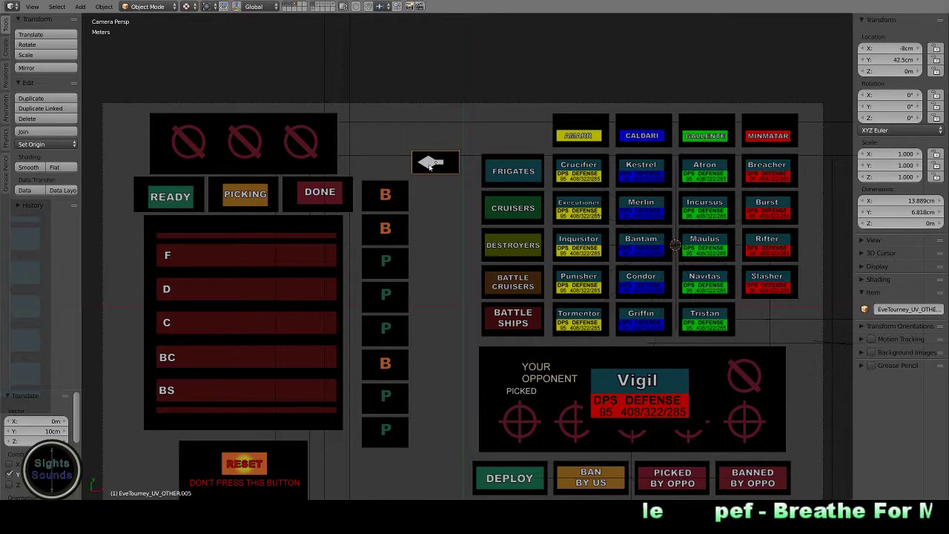
type("gy-5")
key("Return")
Compare against READY, PICKING and DONE, then lower the arrow 10 cm to sit beside them
key("a")
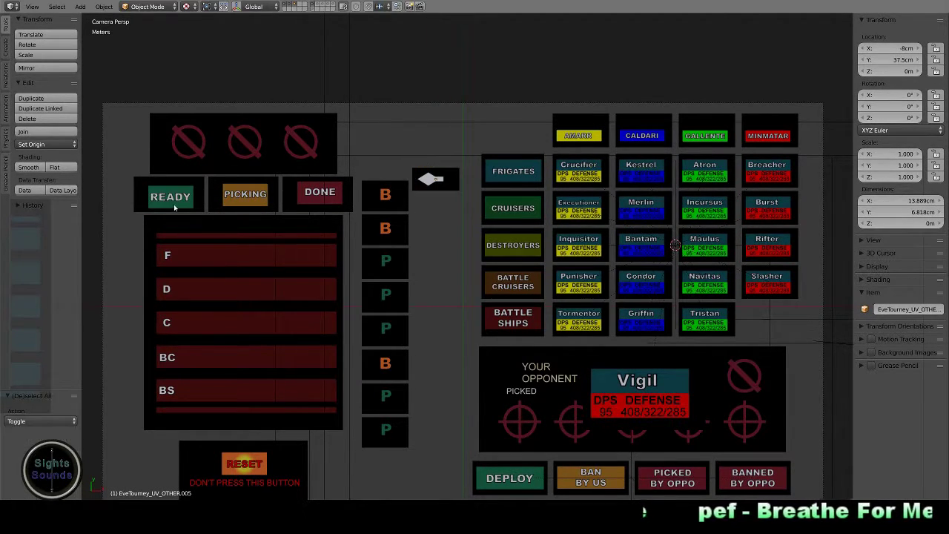
right_click(174, 204)
right_click(242, 196)
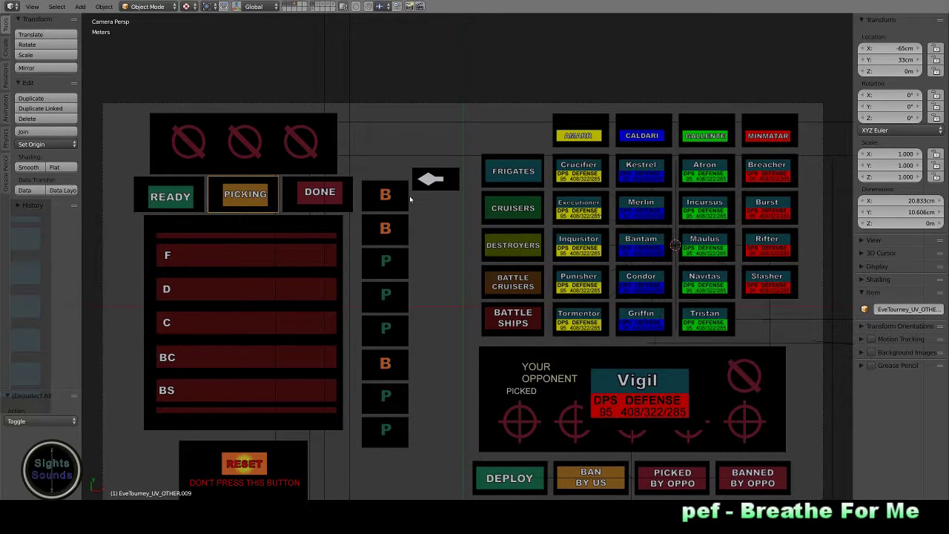
right_click(321, 196)
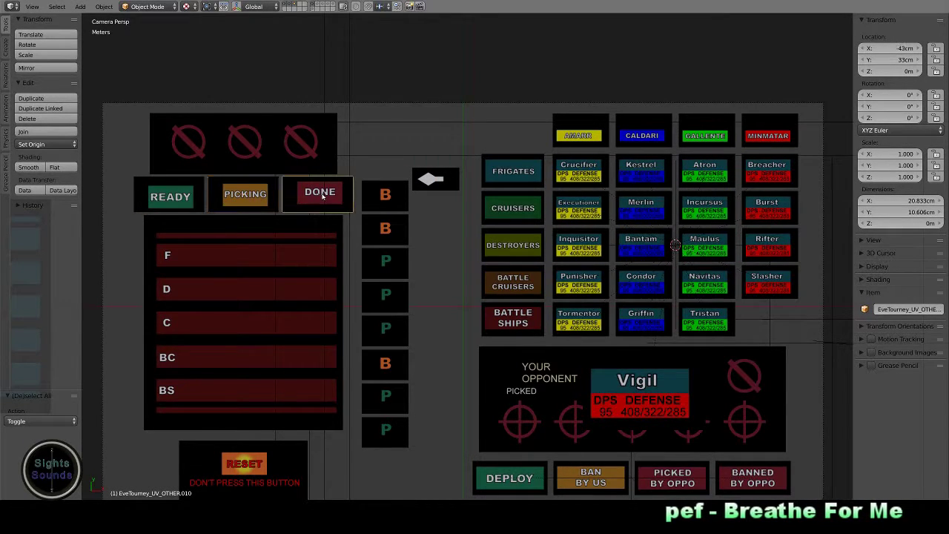
right_click(187, 202)
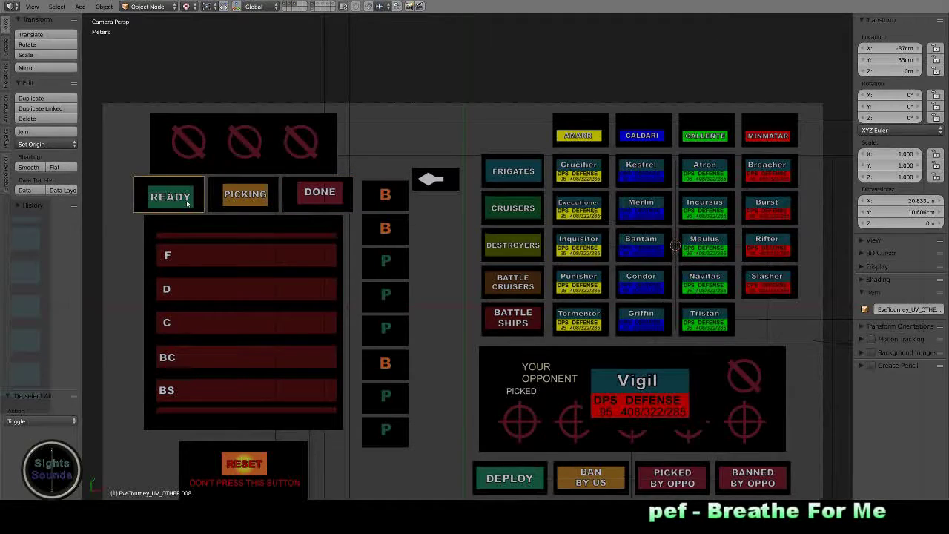
right_click(431, 179)
type("gy-10")
key("Return")
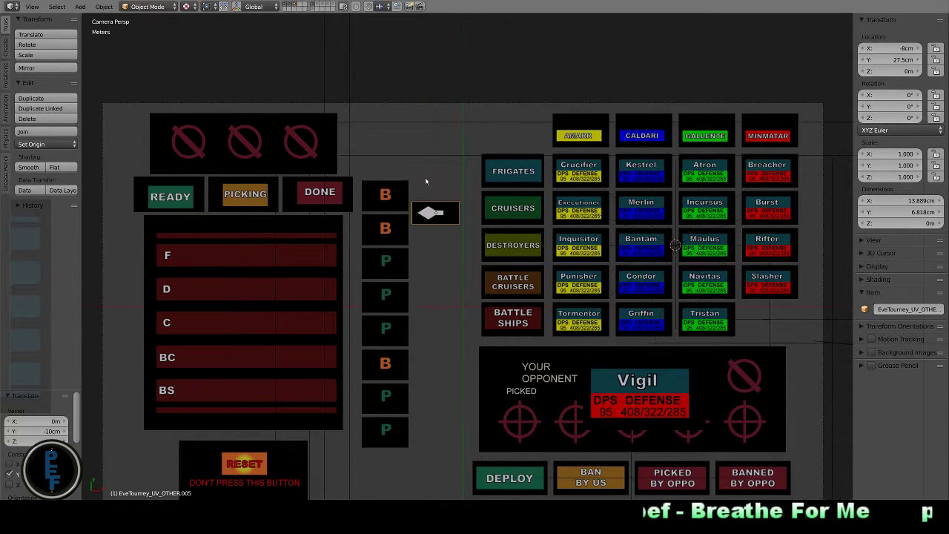
right_click(161, 200)
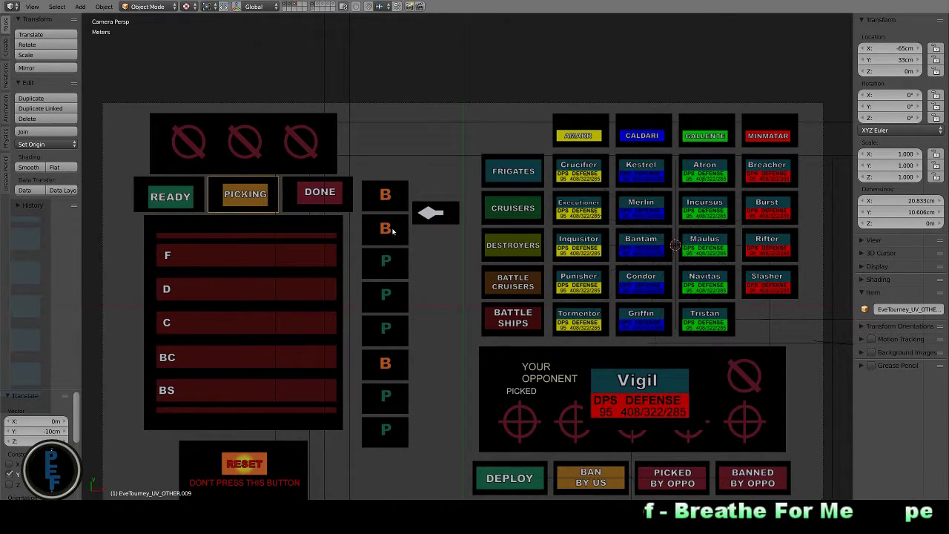
right_click(382, 189)
right_click(382, 189)
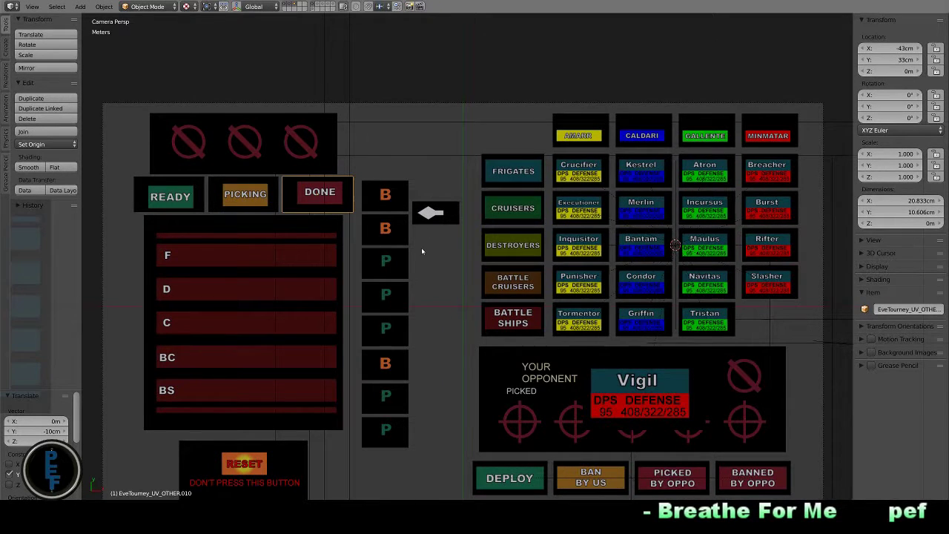
Snap the 3D cursor to the empty battleship slot, move F_M_Vigil there, then switch to top view
scroll(419, 267, "down", 2)
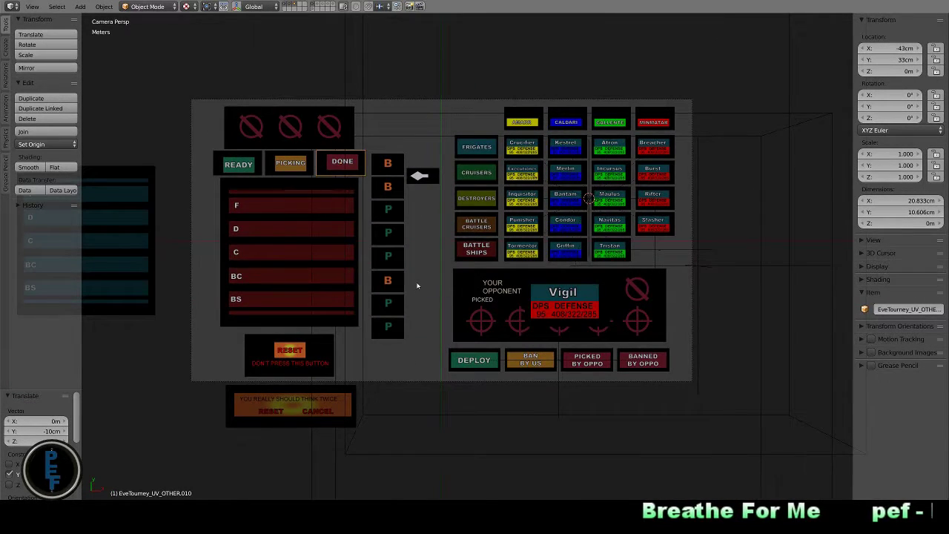
right_click(677, 250)
key("shift+s")
left_click(645, 286)
key("shift+s")
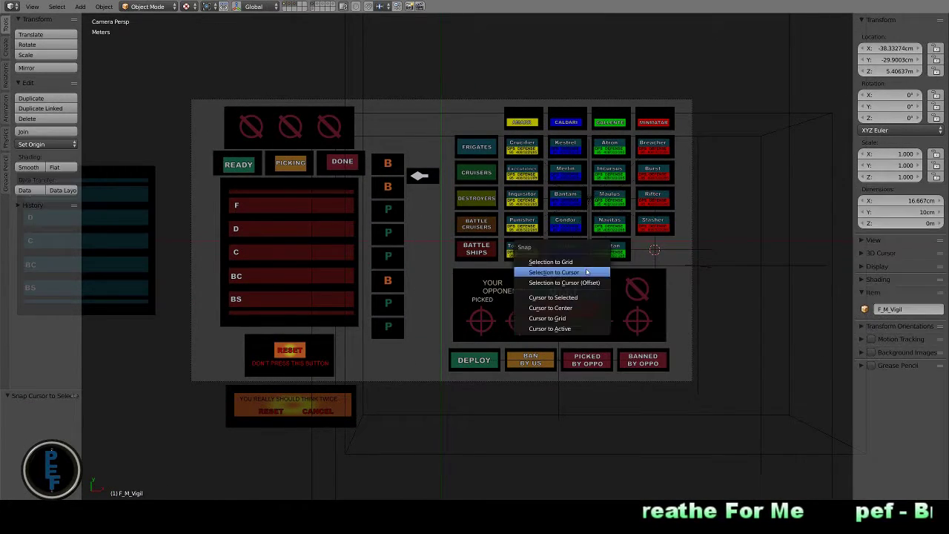
left_click(587, 272)
key("a")
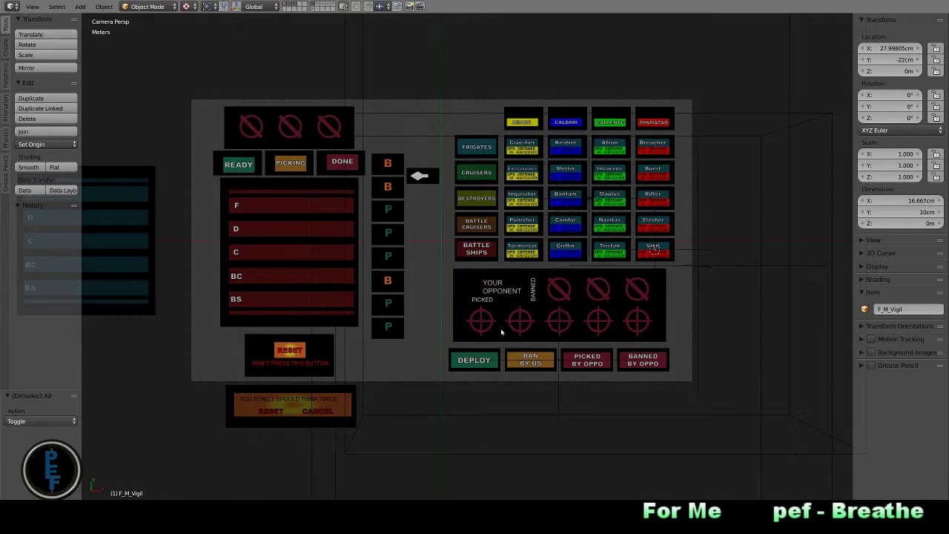
key("KP_7")
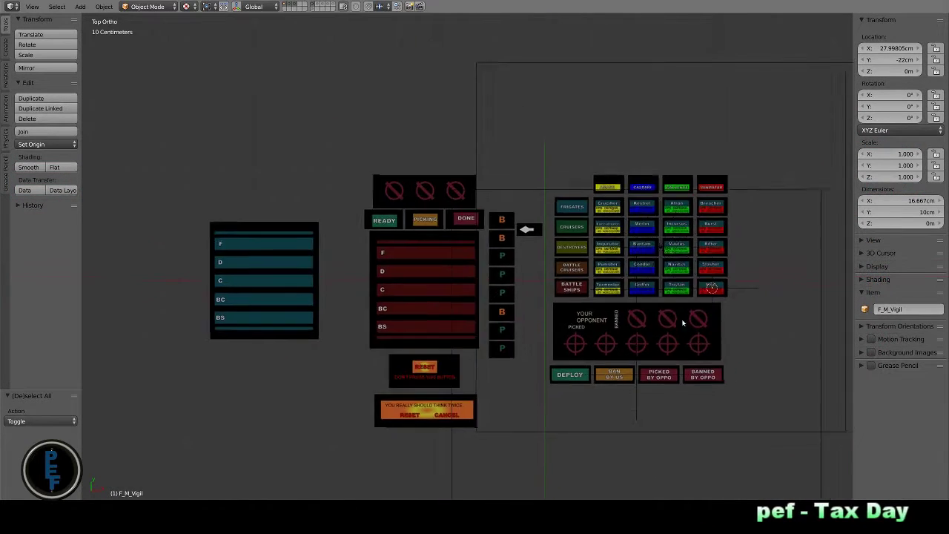
Show layer 1 and place the 3D cursor on the F_Home marker
key("1")
right_click(732, 268)
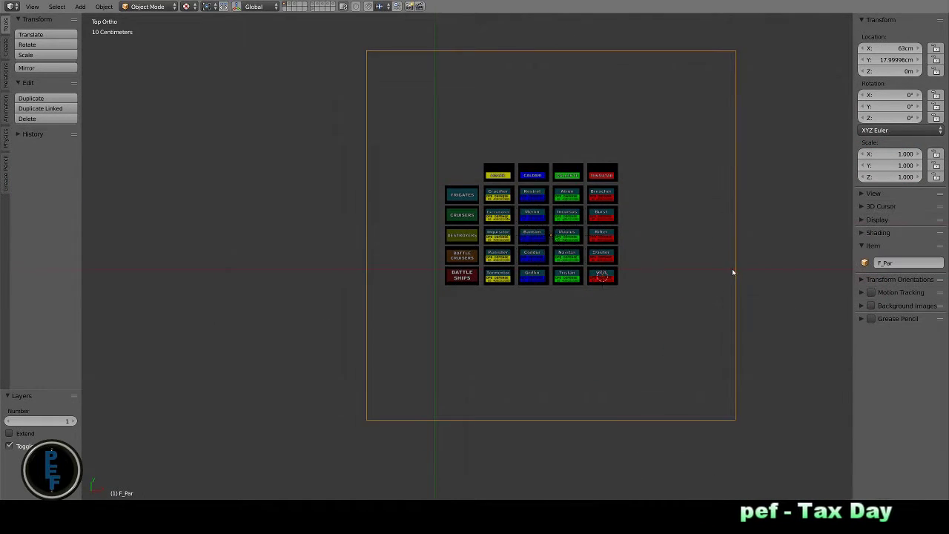
scroll(732, 269, "down", 6)
scroll(572, 366, "down", 5)
scroll(571, 367, "down", 7)
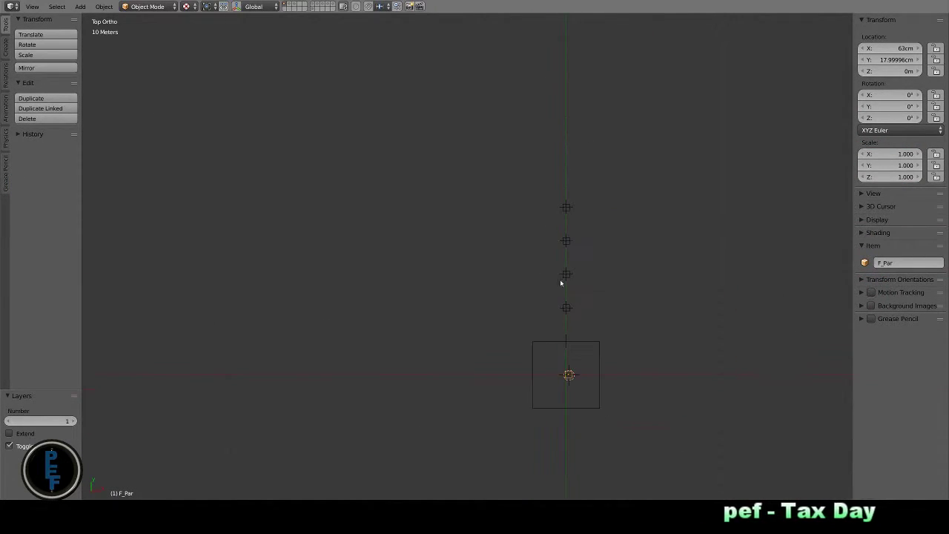
right_click(566, 342)
key("shift+s")
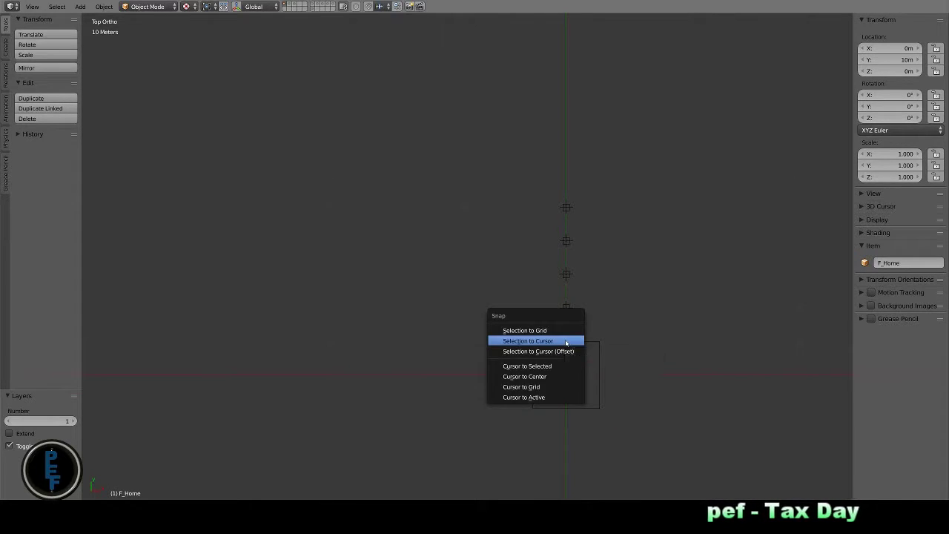
left_click(566, 342)
key("shift+s")
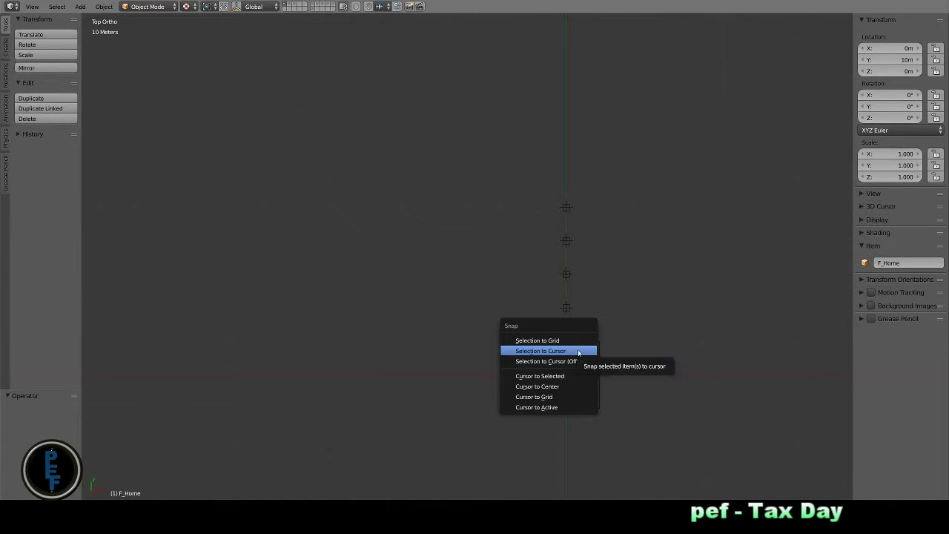
left_click(582, 351)
Snap F_Par onto the cursor at F_Home, then show layer 3 and frame the view
scroll(572, 370, "up", 9)
right_click(522, 278)
key("shift+s")
left_click(533, 250)
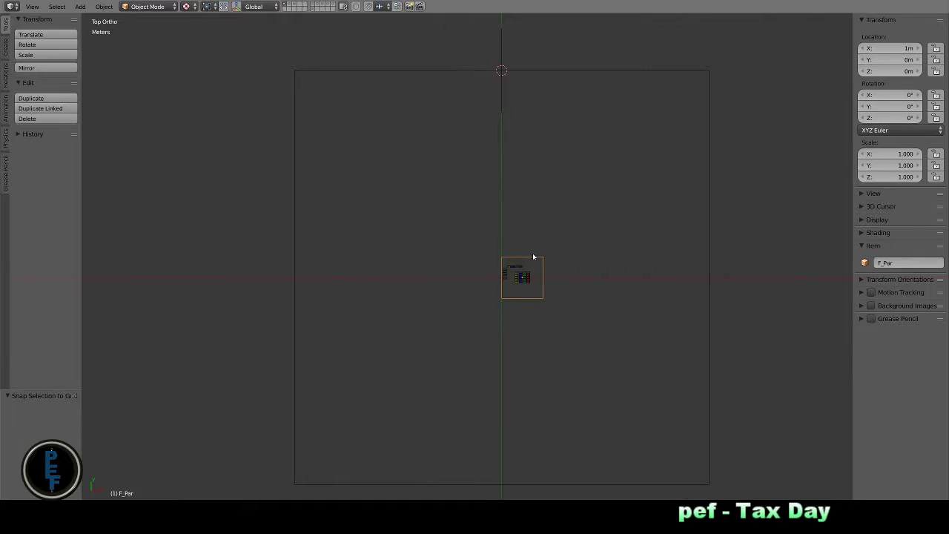
key("shift+s")
left_click(565, 294)
scroll(506, 327, "up", 10)
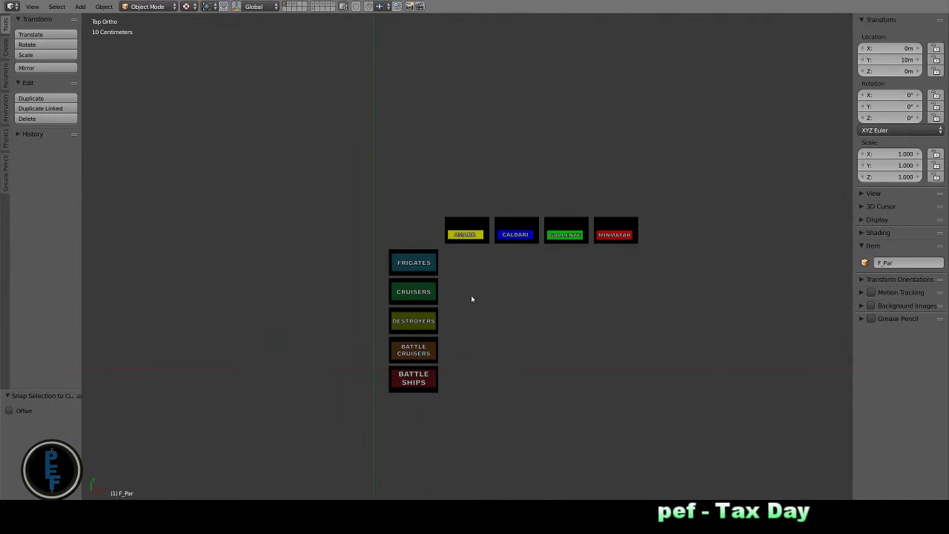
scroll(426, 263, "down", 2)
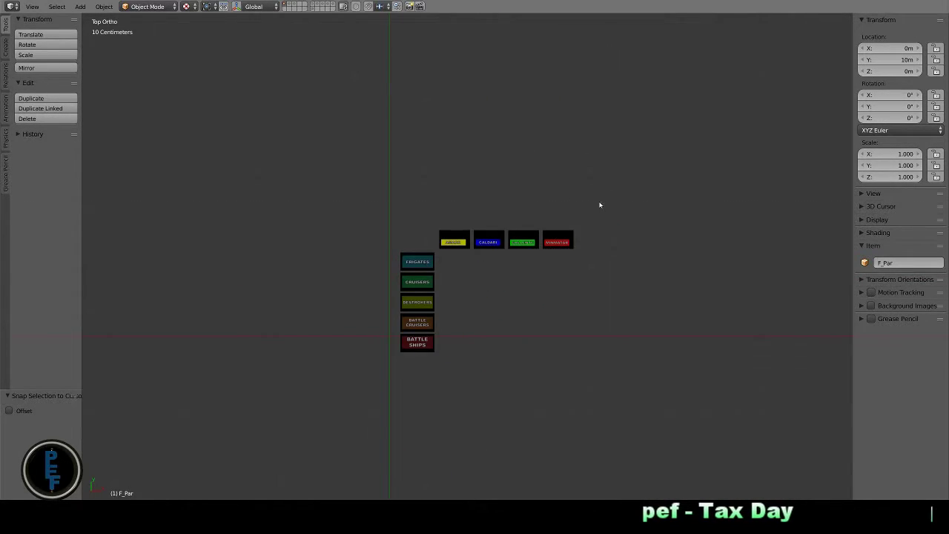
key("3")
key("a")
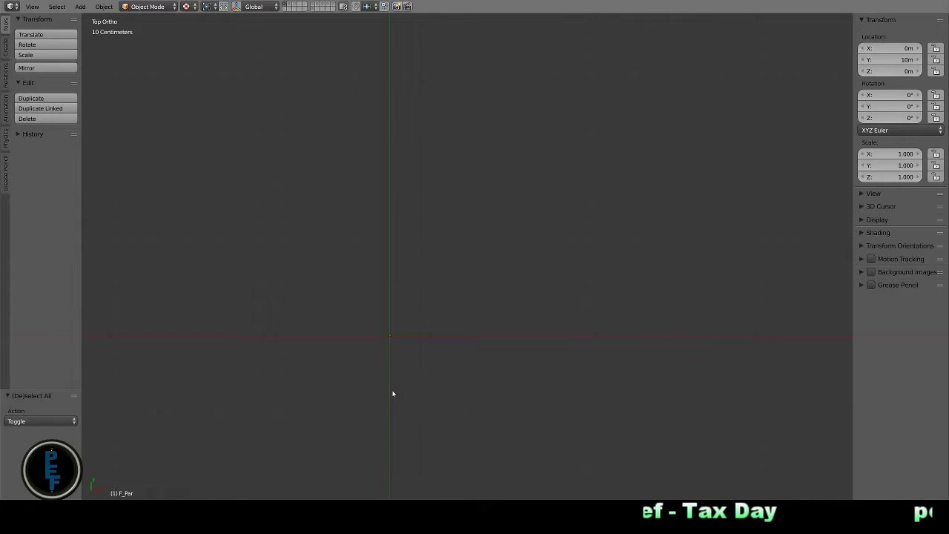
key("Home")
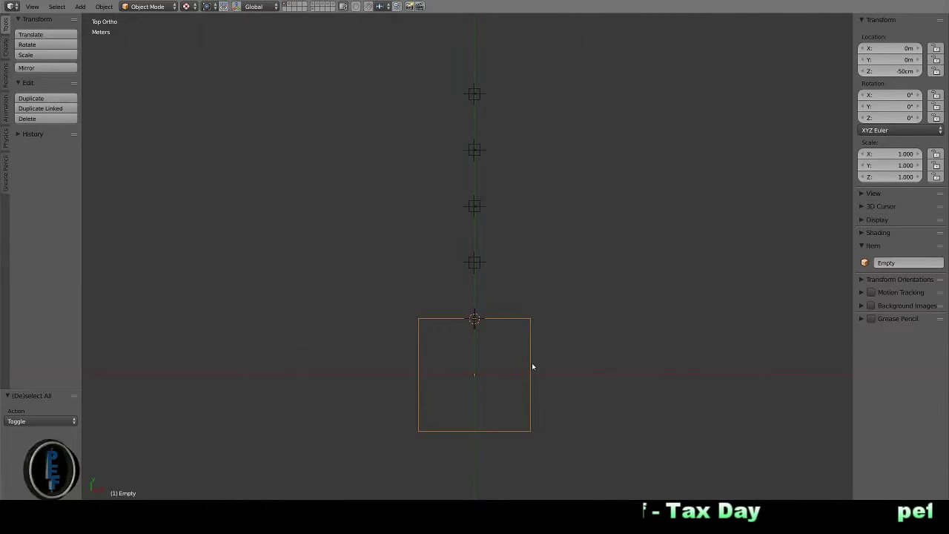
Rename the large square empty to Par_Blocking
right_click(532, 363)
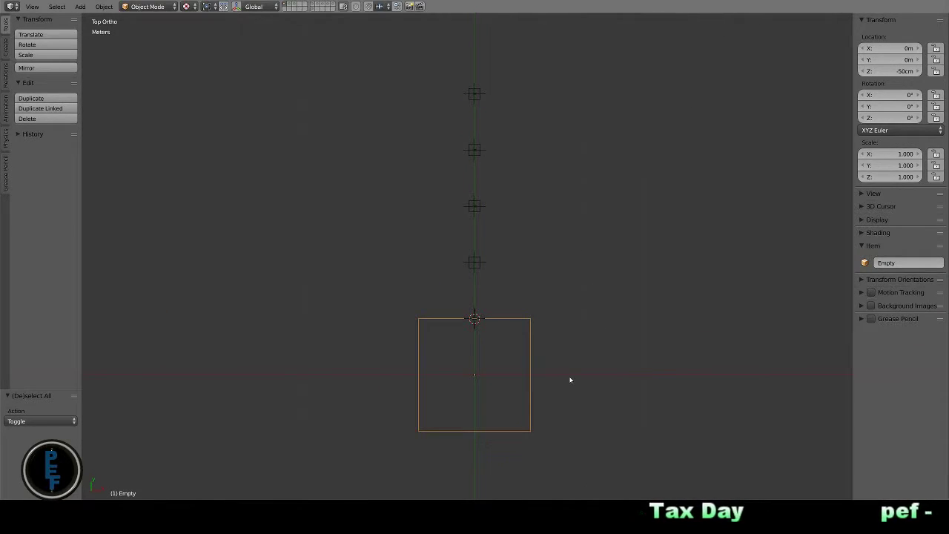
key("grave")
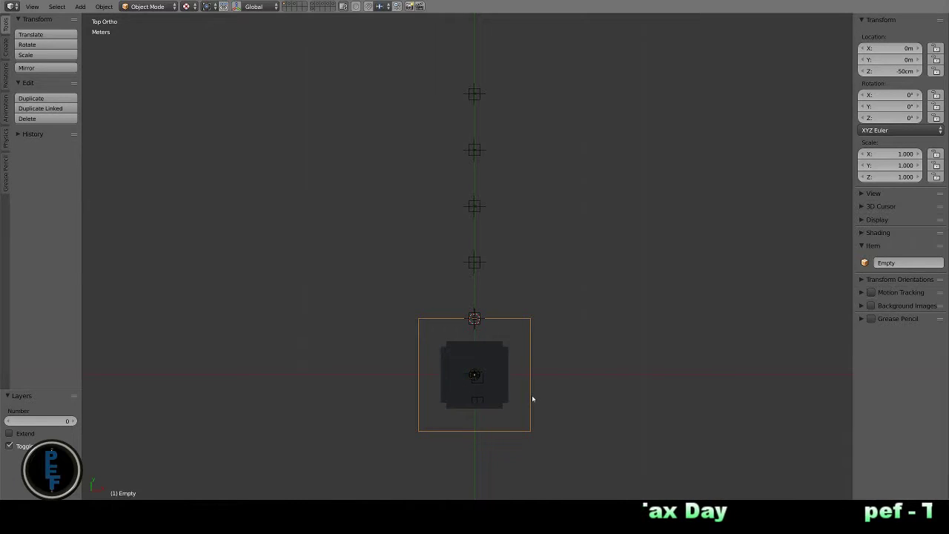
left_click(894, 262)
type("Pa")
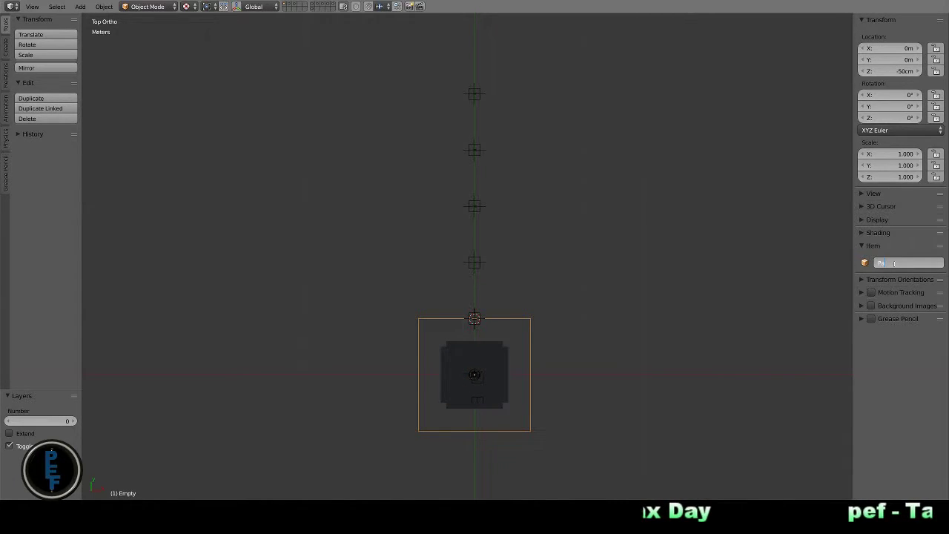
type("r_Blocking")
key("Return")
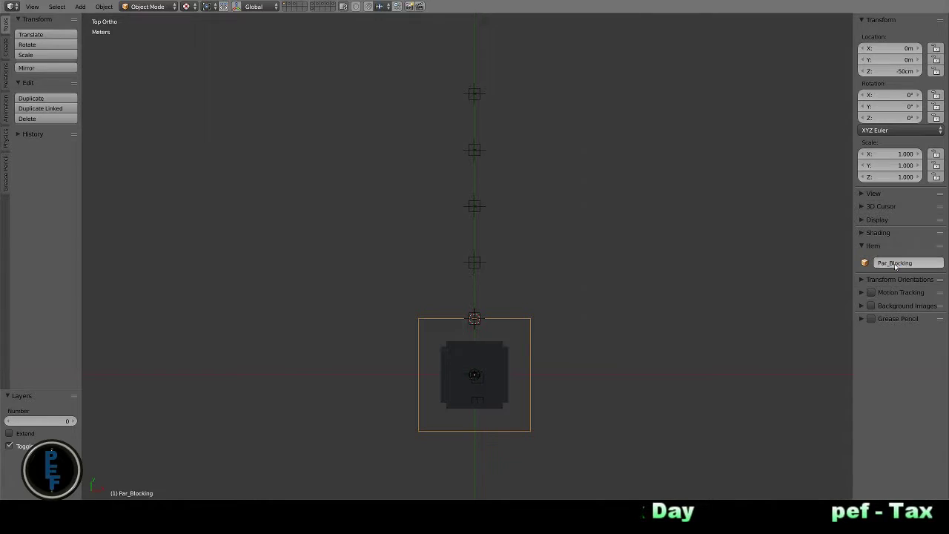
Inspect the scene layers from the top view, test-moving the F_Par empty and cancelling
key("0")
key("grave")
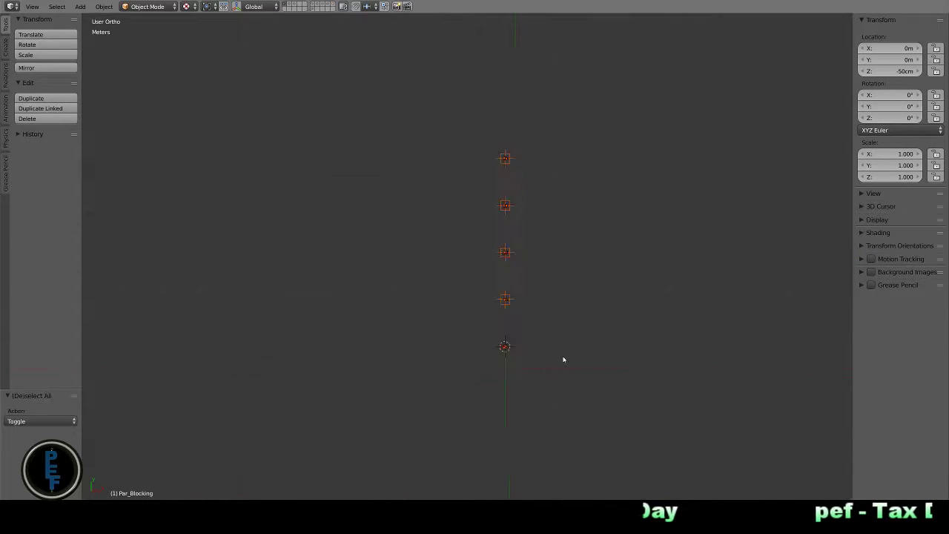
scroll(563, 359, "up", 3)
key("a")
key("a")
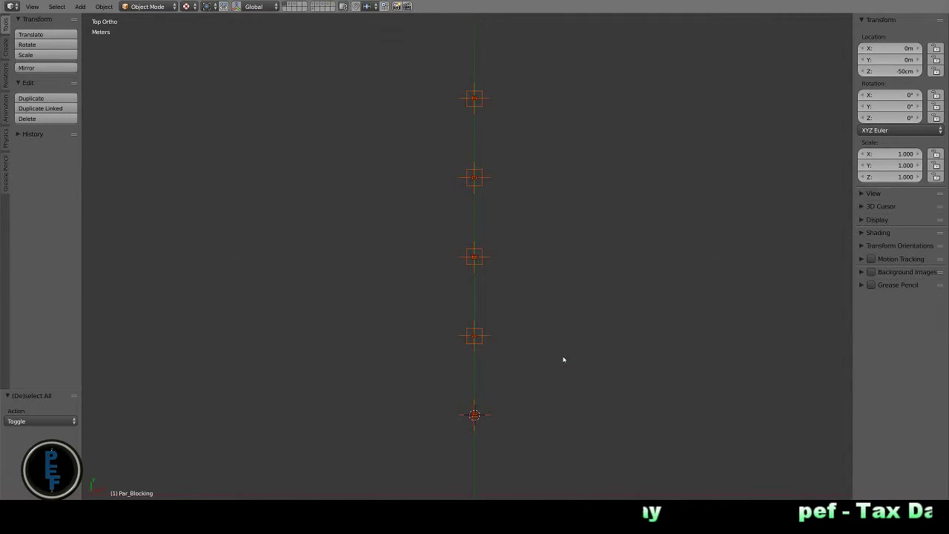
key("KP_2")
key("KP_7")
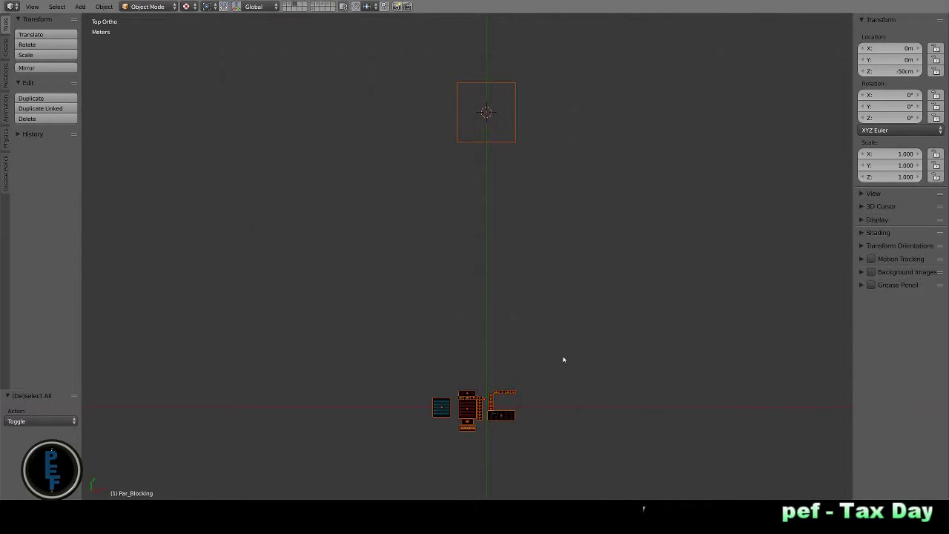
left_click(505, 138)
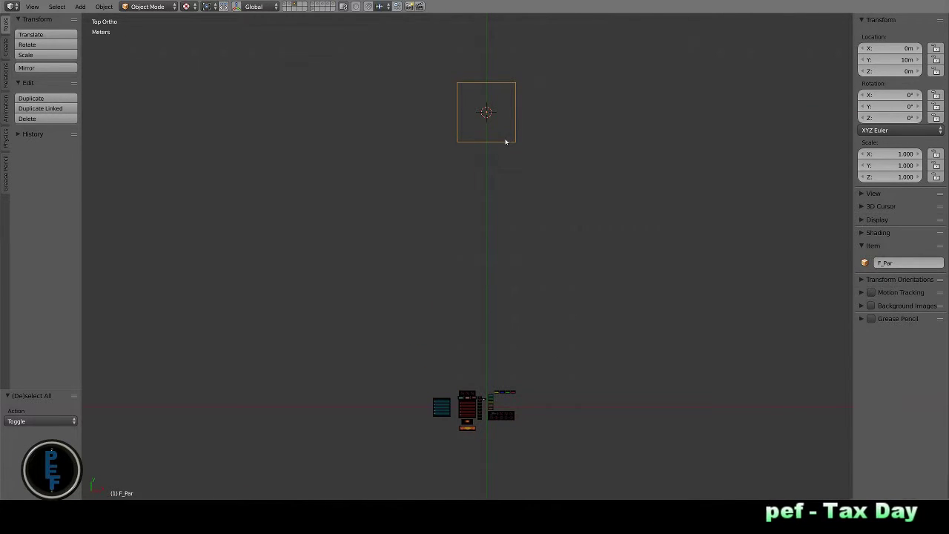
key("1")
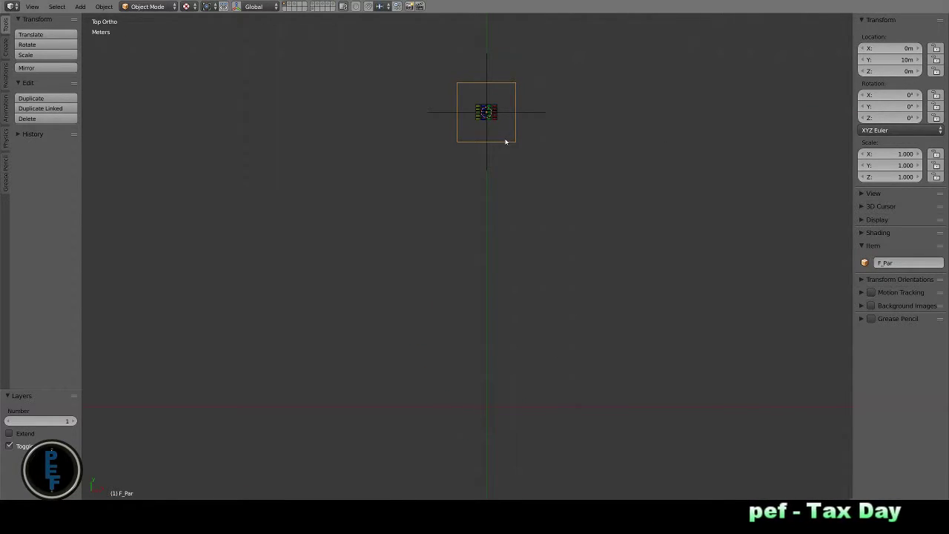
key("a")
key("a")
key("Home")
key("a")
left_click_drag(483, 403, 641, 335)
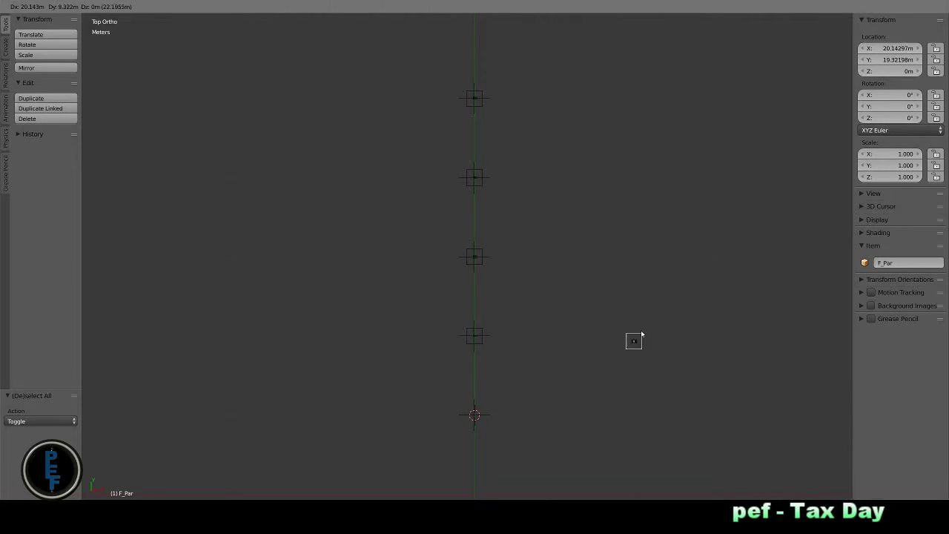
key("Escape")
Browse layers 2, 4, 3, 5 and 10, framing each layer's panel objects
key("2")
key("Home")
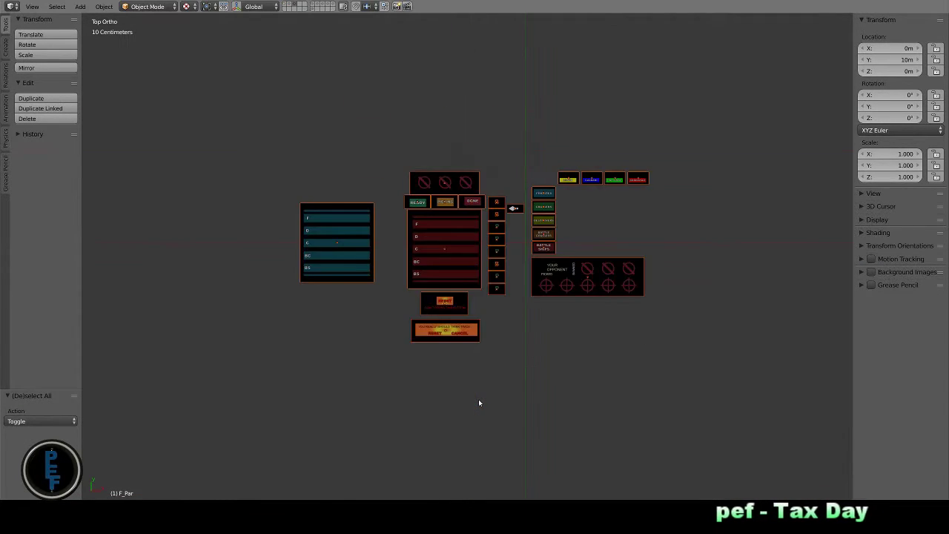
key("4")
key("3")
key("a")
key("Home")
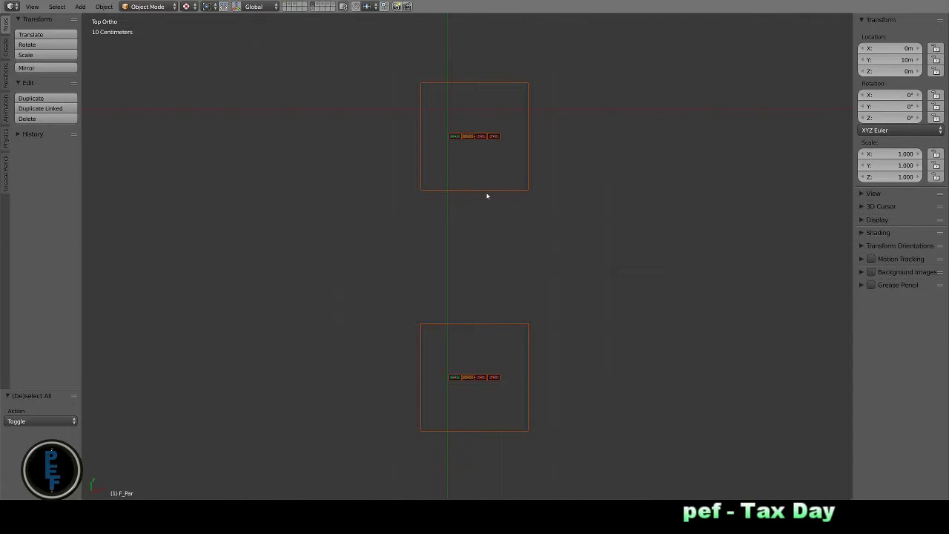
key("5")
key("a")
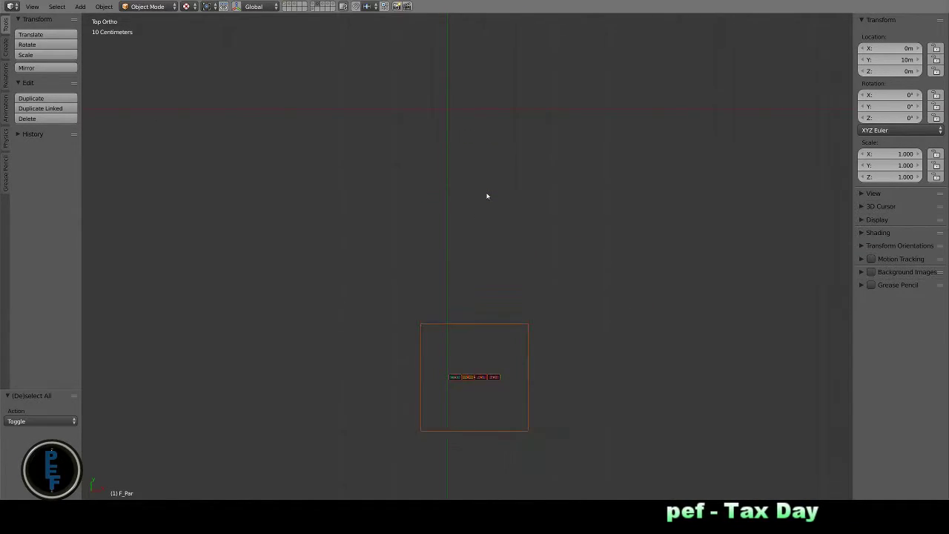
key("Home")
key("a")
key("a")
key("0")
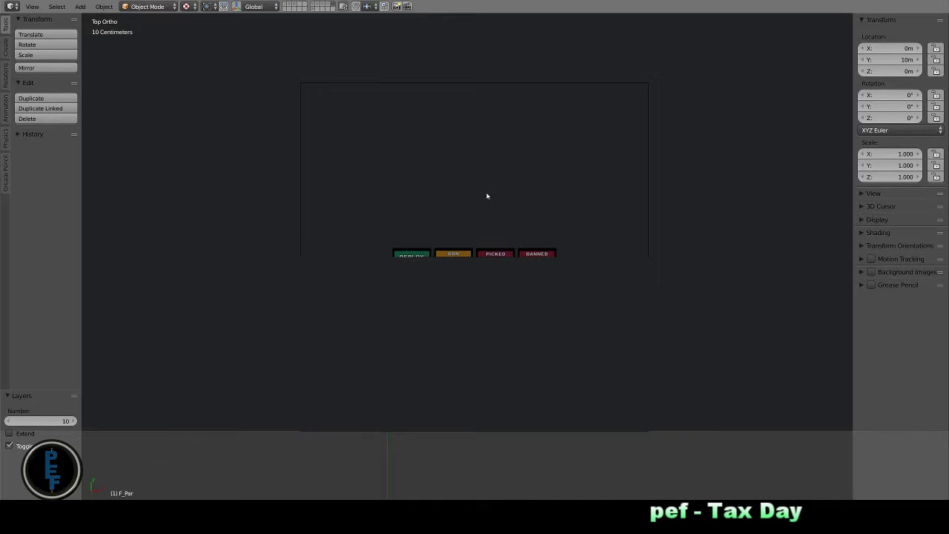
Select the Par_Blocking frame and its blocking rectangles in wireframe and move them to layer 2
left_click(548, 254)
key("z")
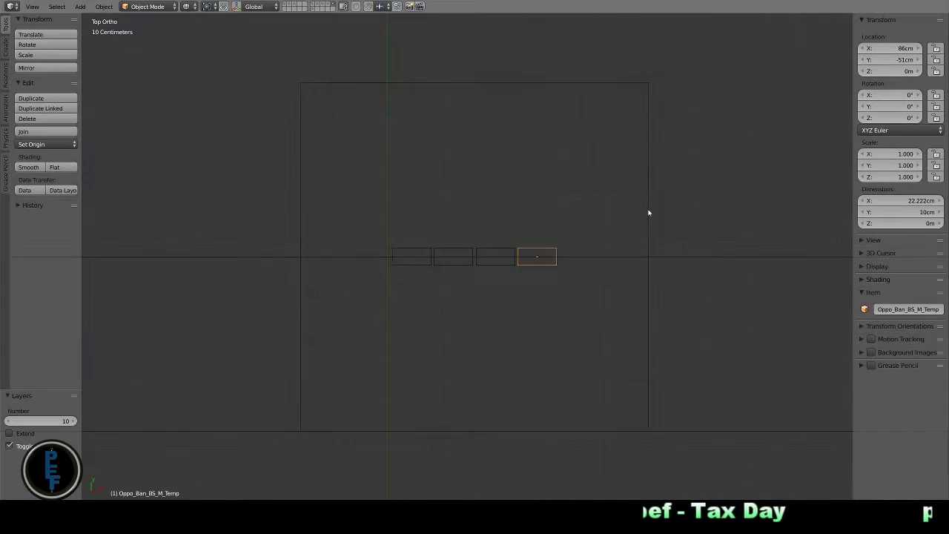
left_click(649, 214)
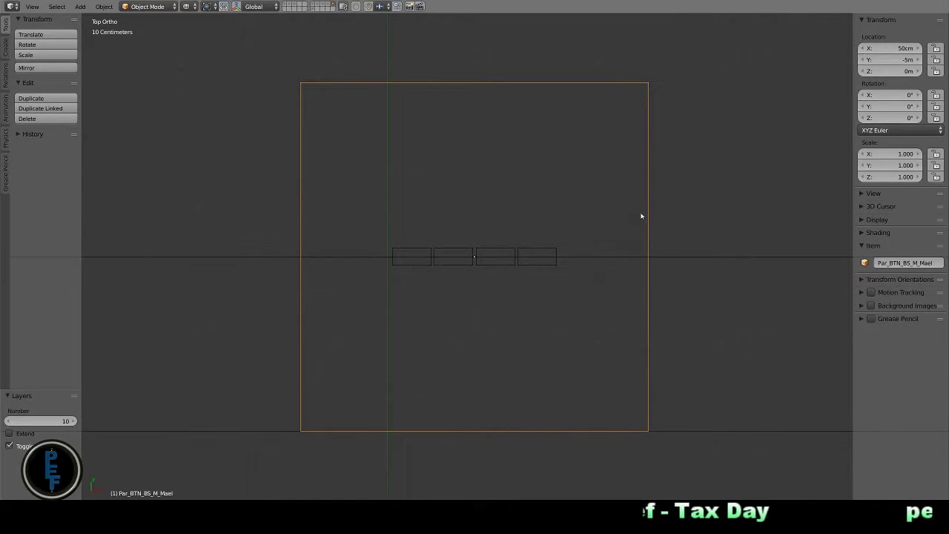
key("Home")
right_click(577, 257)
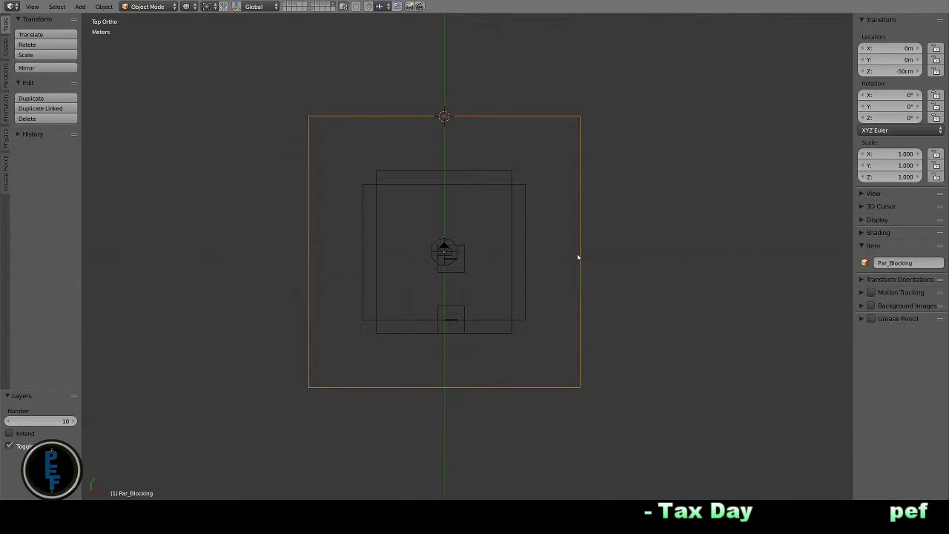
left_click_drag(614, 218, 509, 256)
left_click_drag(349, 159, 385, 199)
left_click_drag(384, 356, 393, 297)
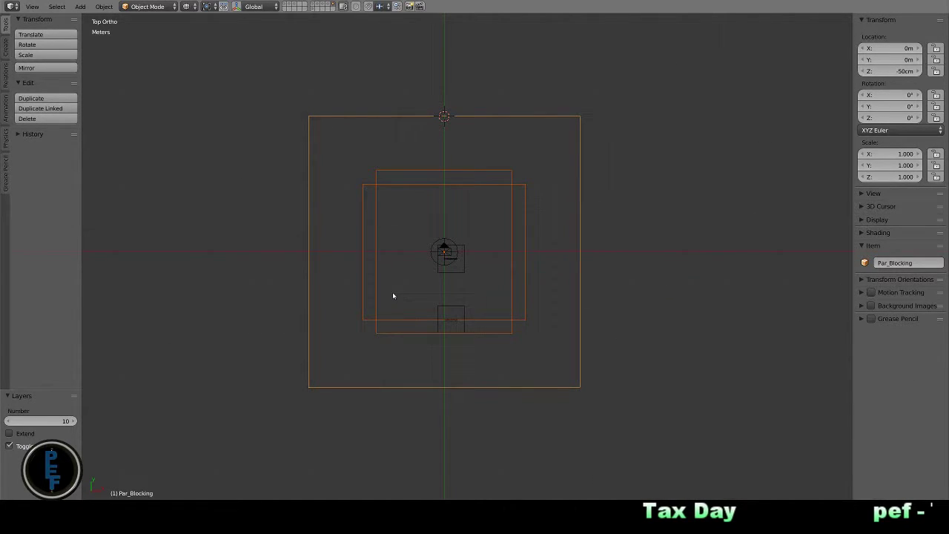
key("m")
key("2")
key("Home")
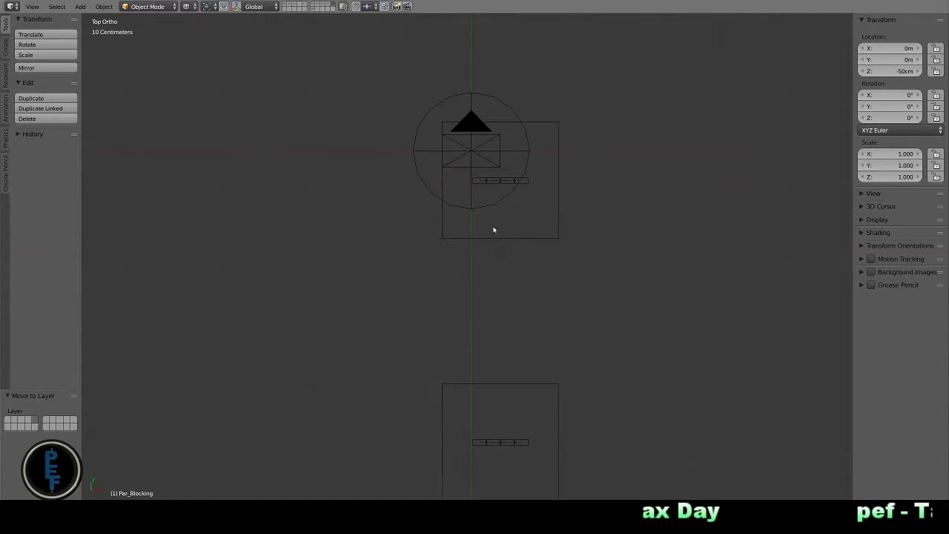
Move the camera and CamAim to layer 3
right_click(471, 124)
right_click(488, 99, "shift")
key("m")
key("3")
key("a")
key("Home")
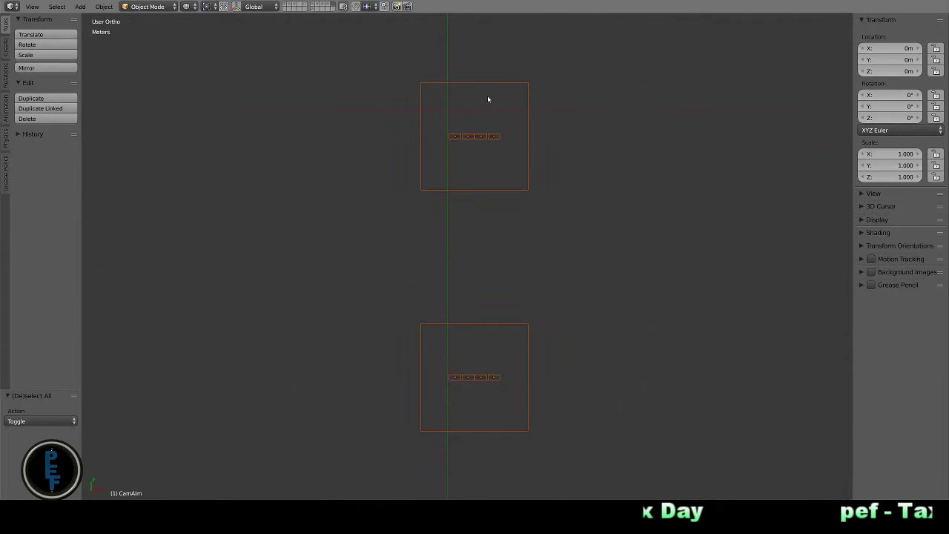
Snap the 3D cursor to the Par_BTN_BS_M_Temp and Par_BTN_BS_M_Typh rectangles, comparing layers 6 and 10
right_click(495, 131)
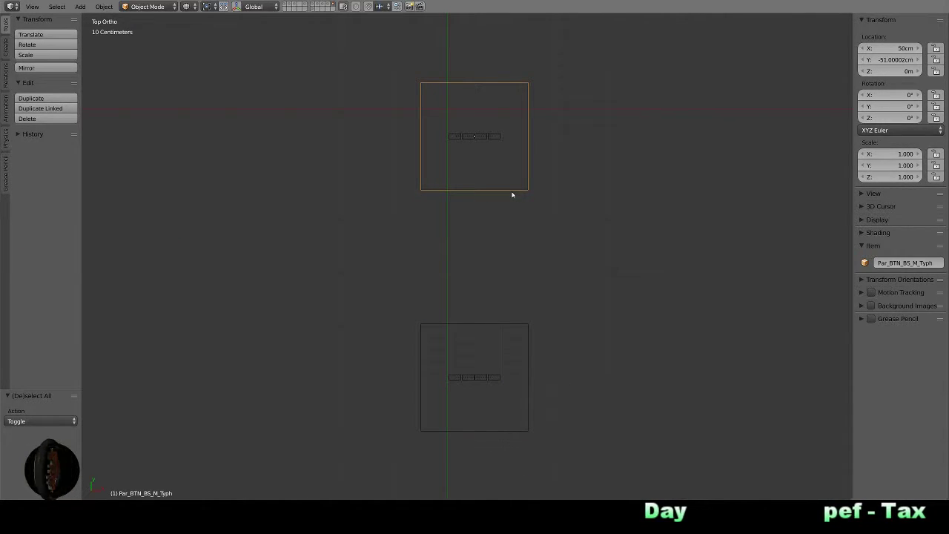
right_click(500, 325)
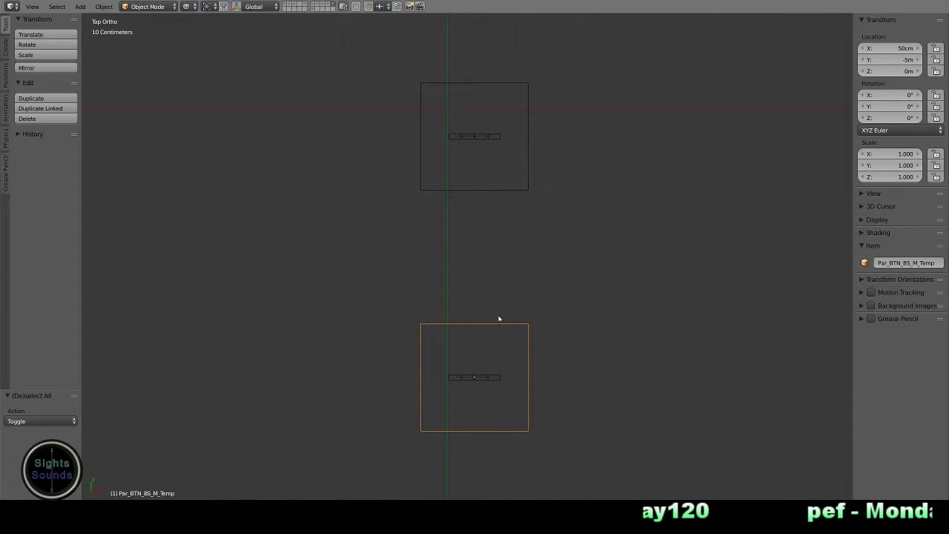
key("6")
key("0")
key("6")
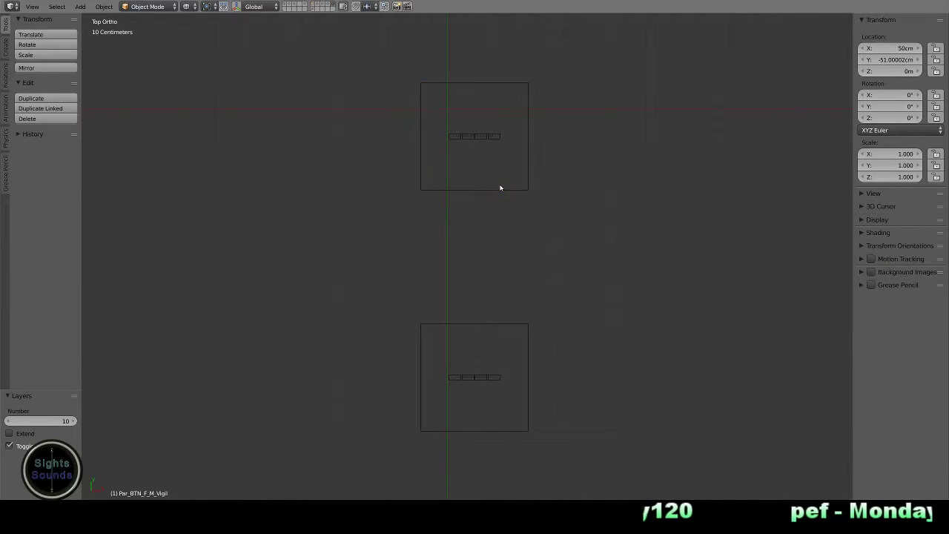
key("0")
right_click(510, 324)
key("shift+s")
left_click(472, 350)
right_click(509, 188)
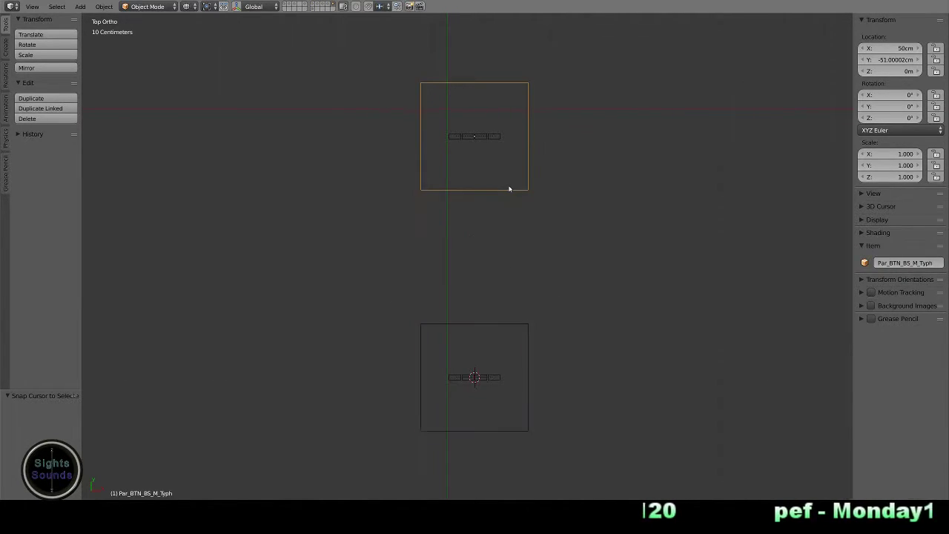
key("shift+s")
left_click(499, 269)
Select the Par_BTN_F_M_Vigil parent, also show layer 3, and view through the camera
key("6")
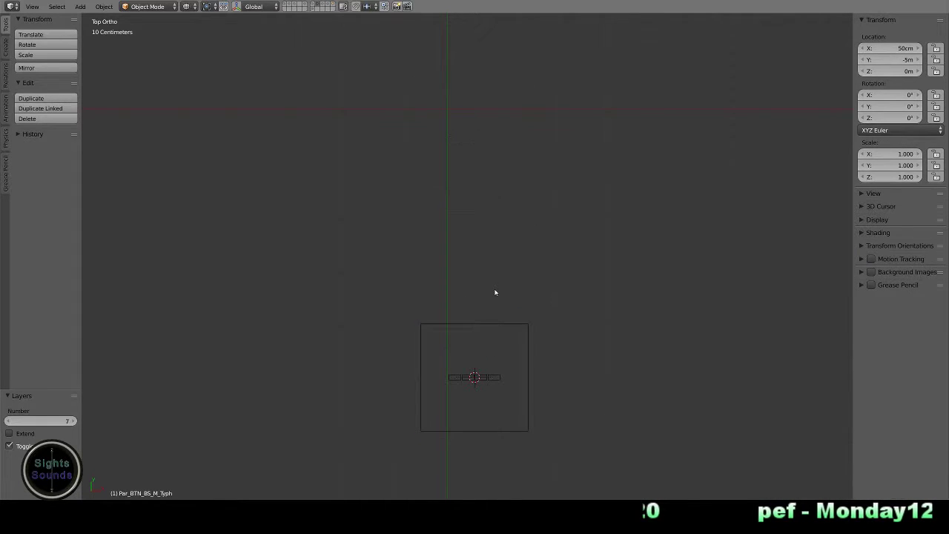
key("0")
key("6")
right_click(466, 191)
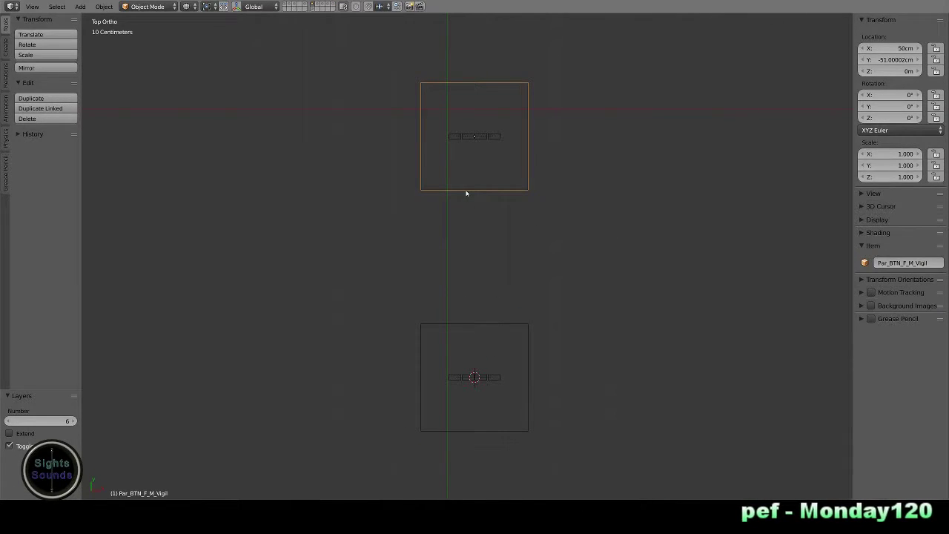
key("shift+3")
key("KP_0")
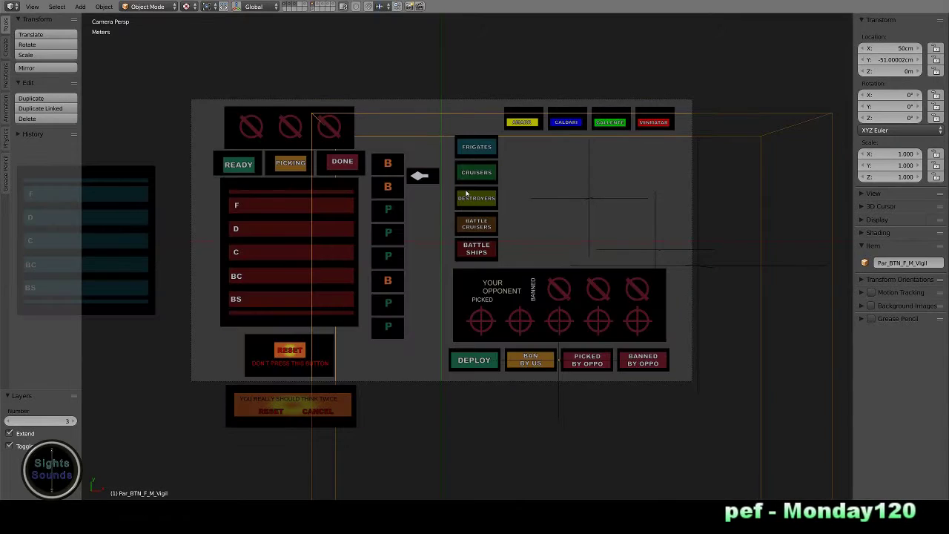
Move the white arrow indicator 0.1 (10 cm) up along Y beside FRIGATES
key("a")
key("Home")
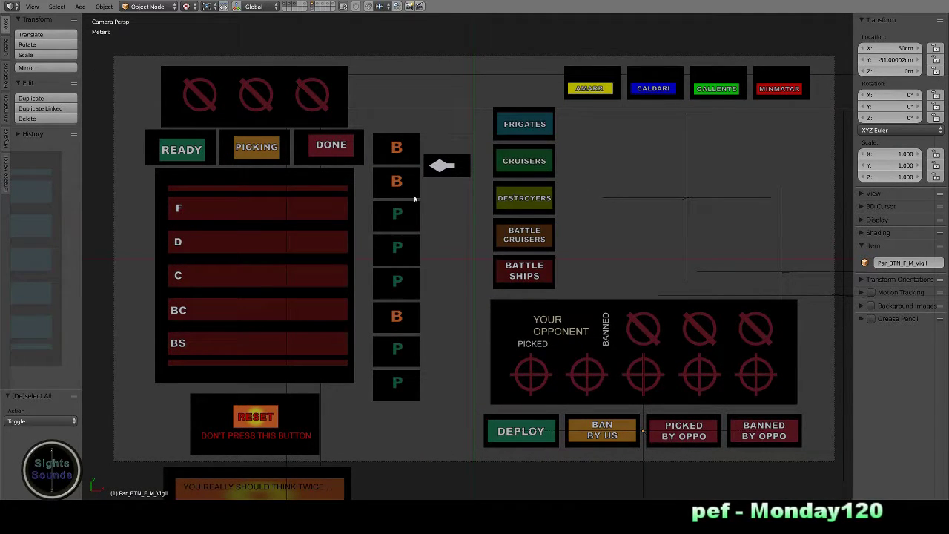
right_click(449, 170)
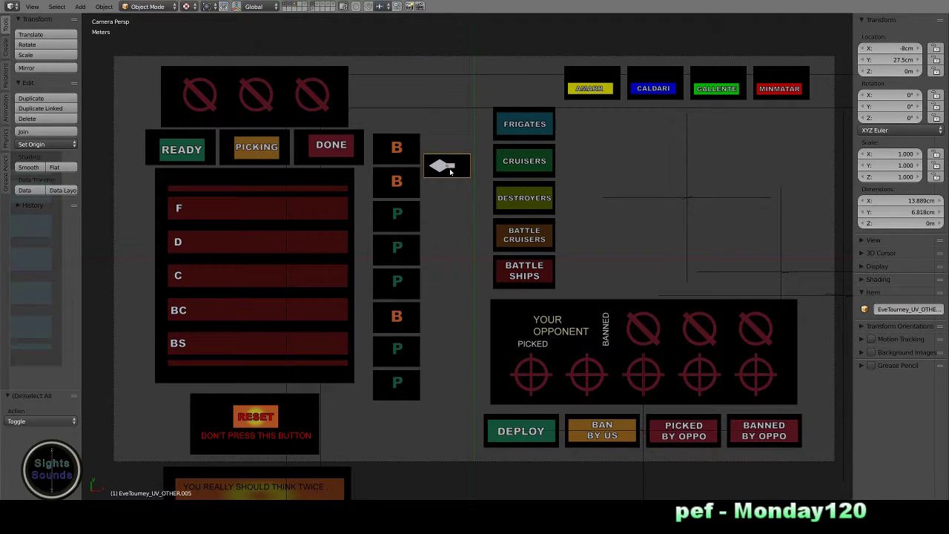
type("gy.1")
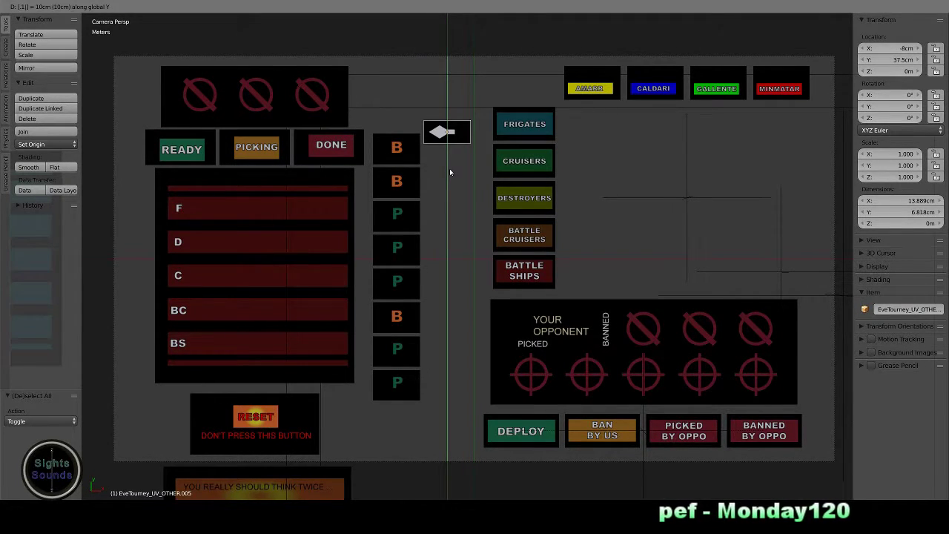
key("Return")
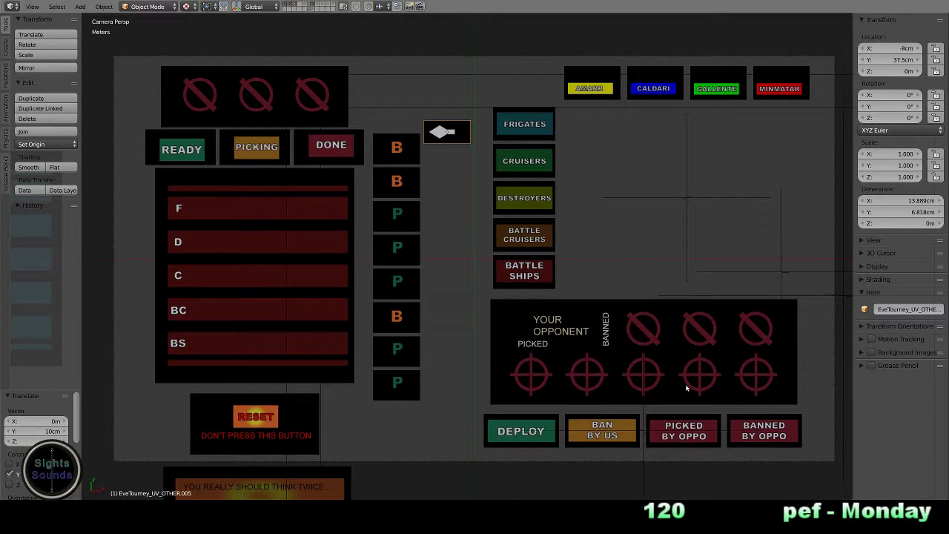
key("KP_7")
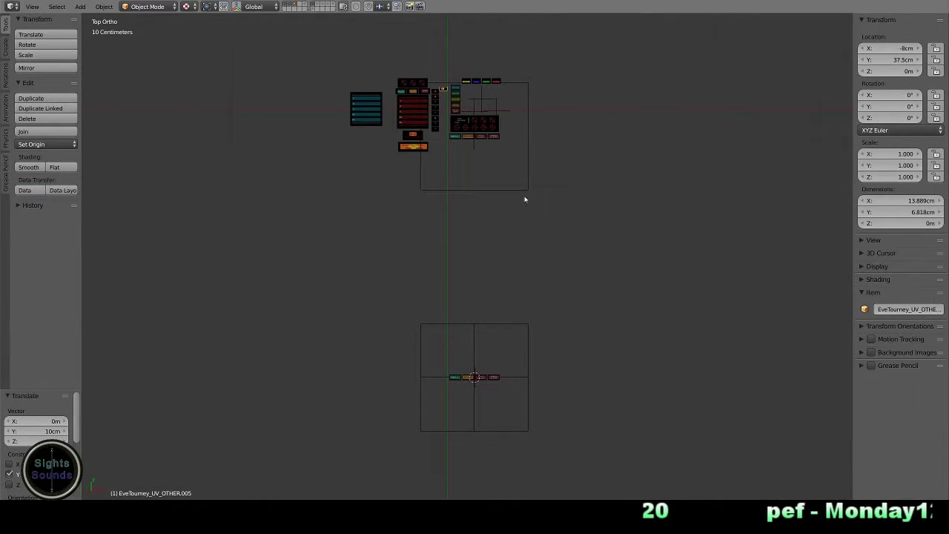
Snap the 3D cursor to the small arrow, then snap Loc_BTN_Pick.001 onto it
right_click(522, 191)
key("shift+s")
left_click(522, 192)
scroll(514, 220, "up", 3)
scroll(494, 316, "up", 3)
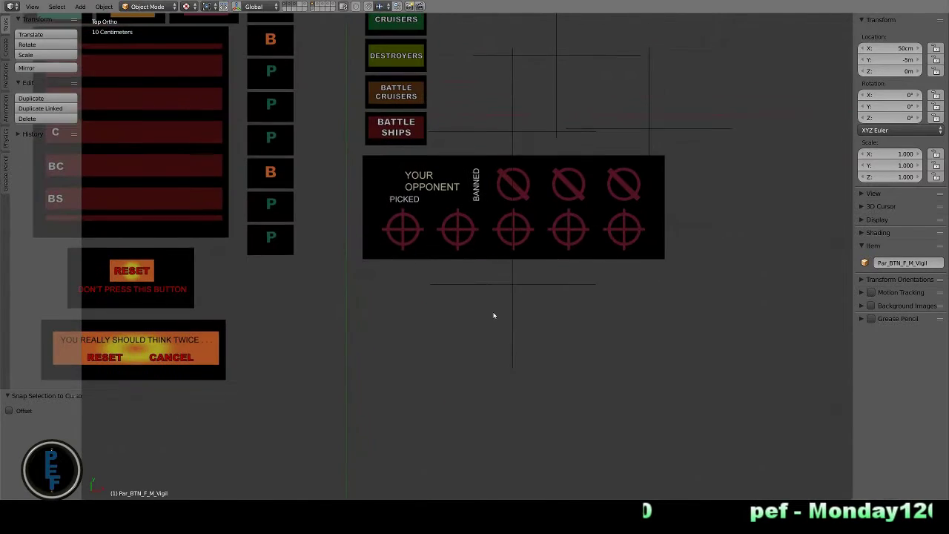
middle_click_drag(515, 284, 619, 415, "shift")
right_click(427, 118)
key("shift+s")
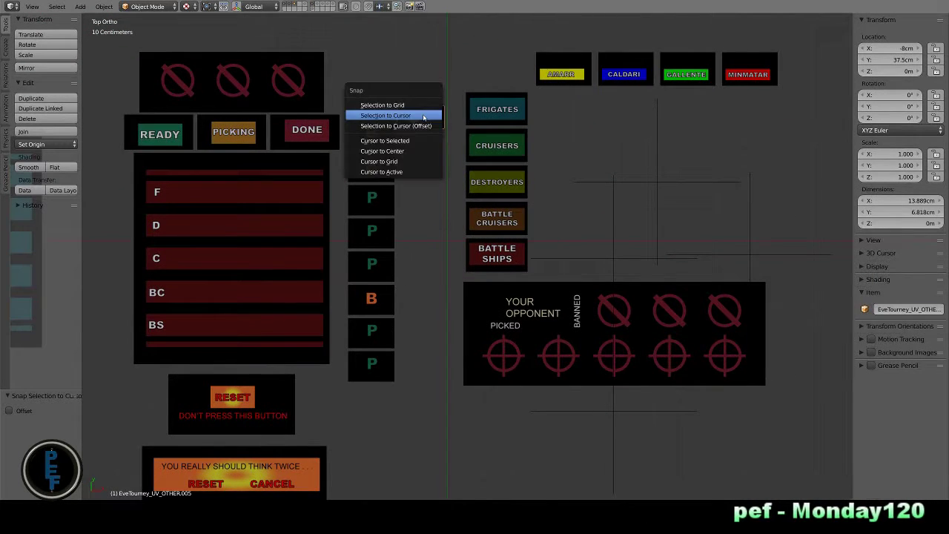
left_click(419, 140)
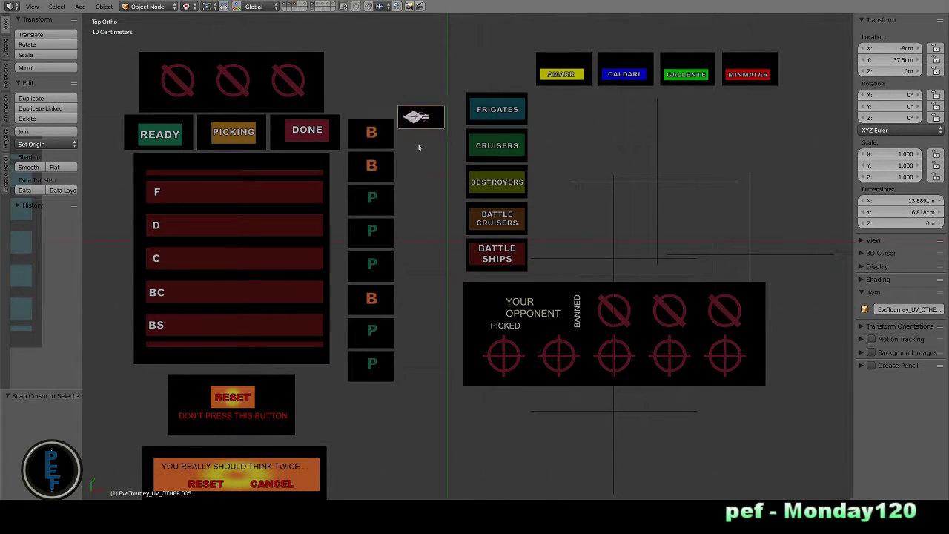
right_click(615, 412)
key("shift+s")
left_click(614, 384)
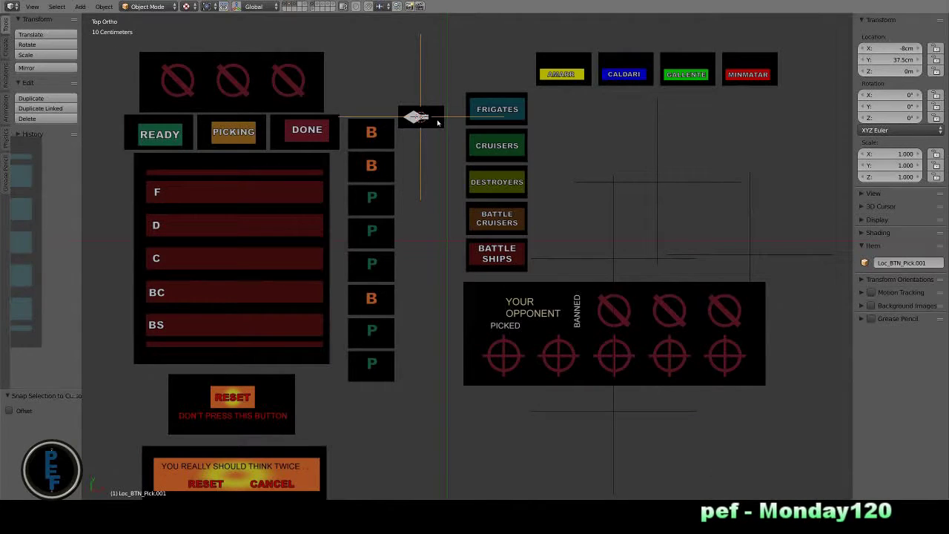
Rename the arrow mesh Indice and the Loc_BTN_Pick.001 empty Loc_Indice
key("ctrl+Up")
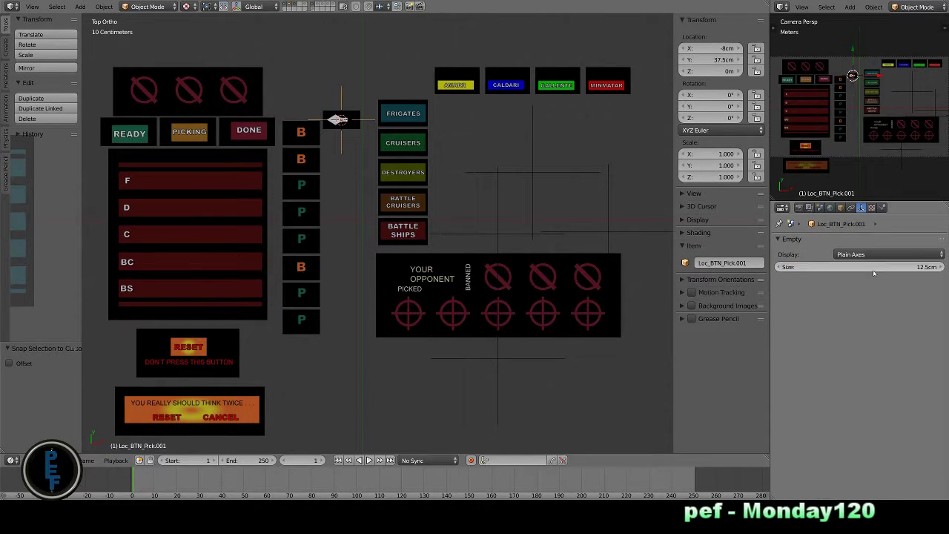
right_click(341, 122)
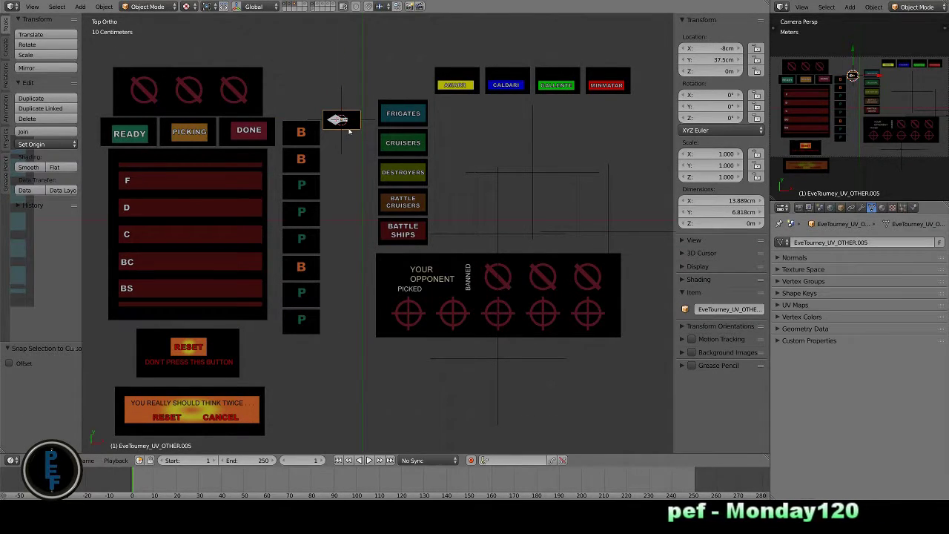
left_click(716, 309)
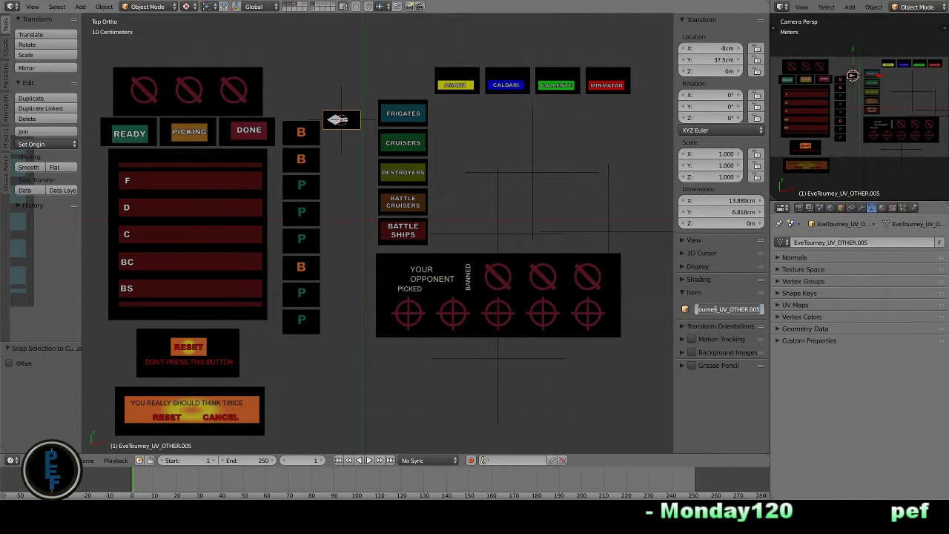
type("Indicat")
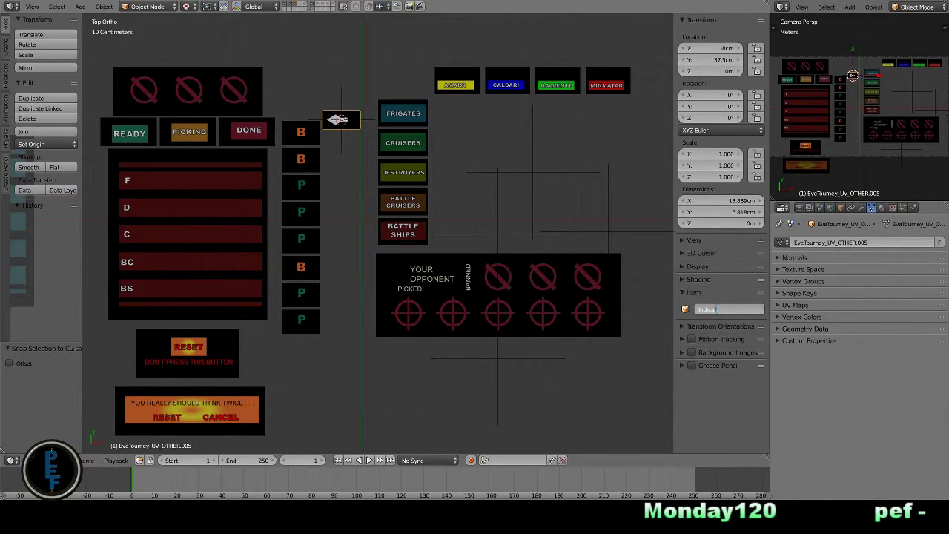
type("or")
key("Return")
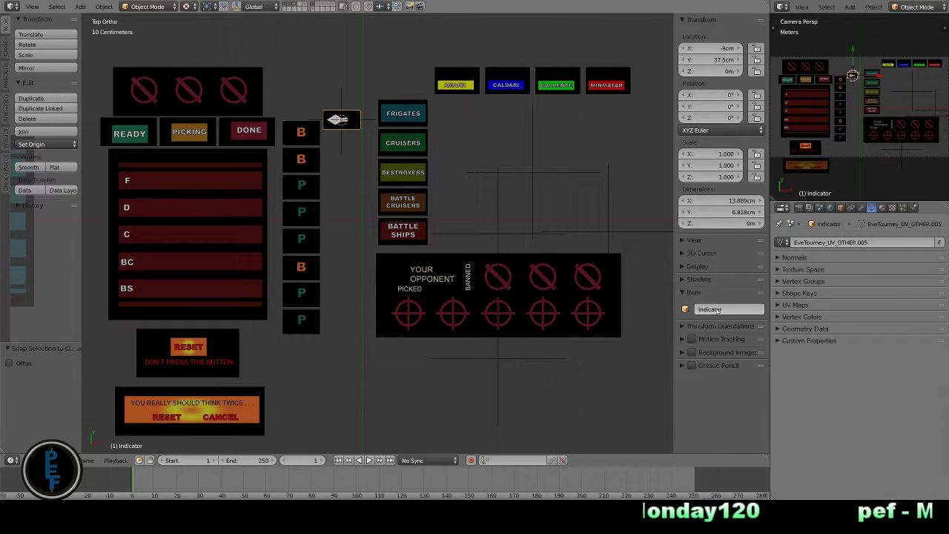
double_click(718, 311)
type("e")
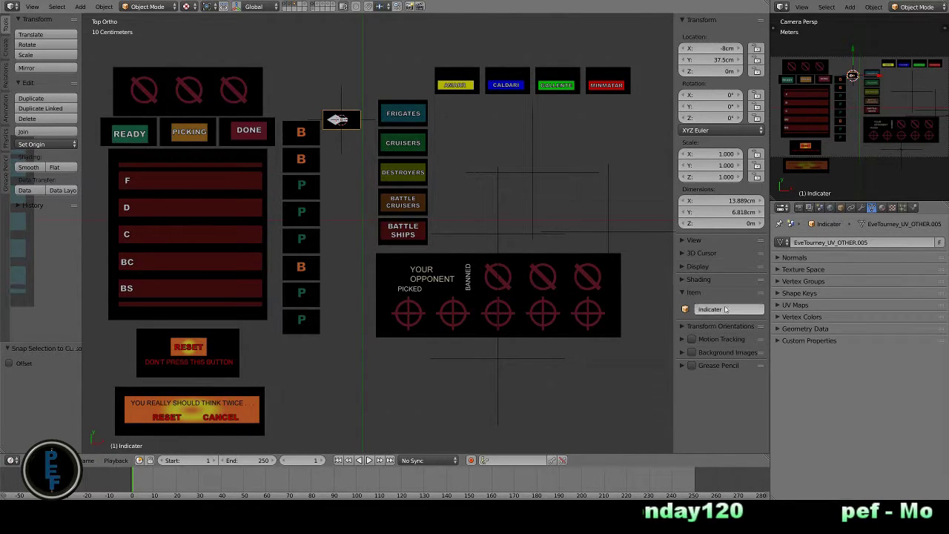
type("Indic")
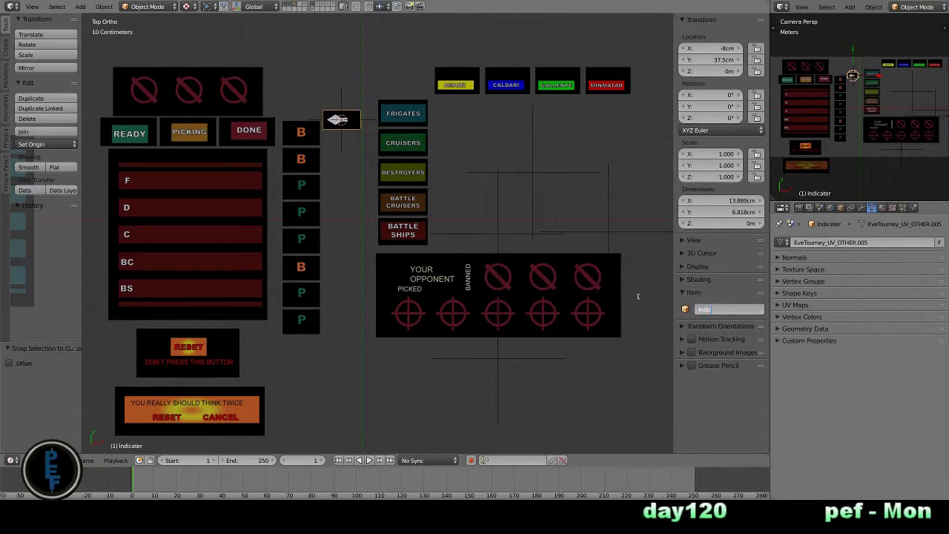
type("e")
key("Return")
right_click(337, 120)
double_click(716, 262)
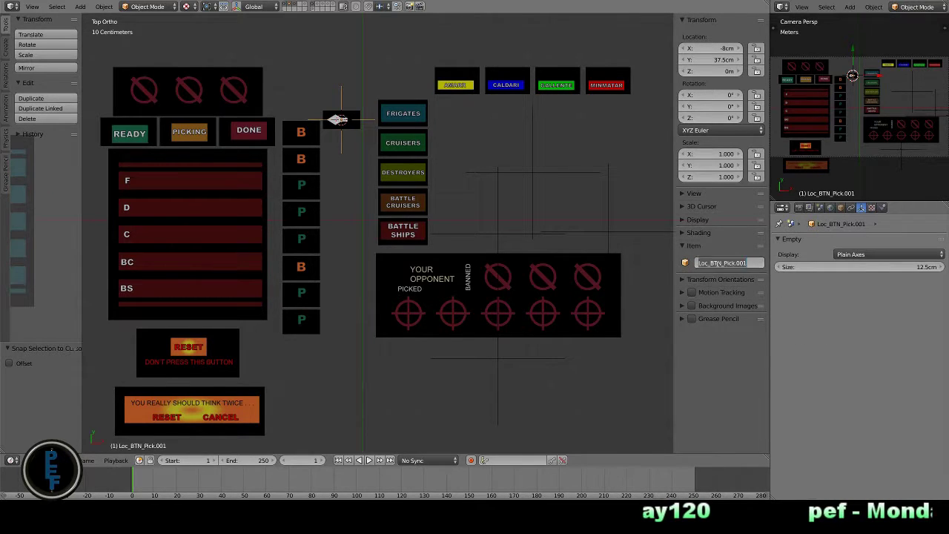
type("Indice")
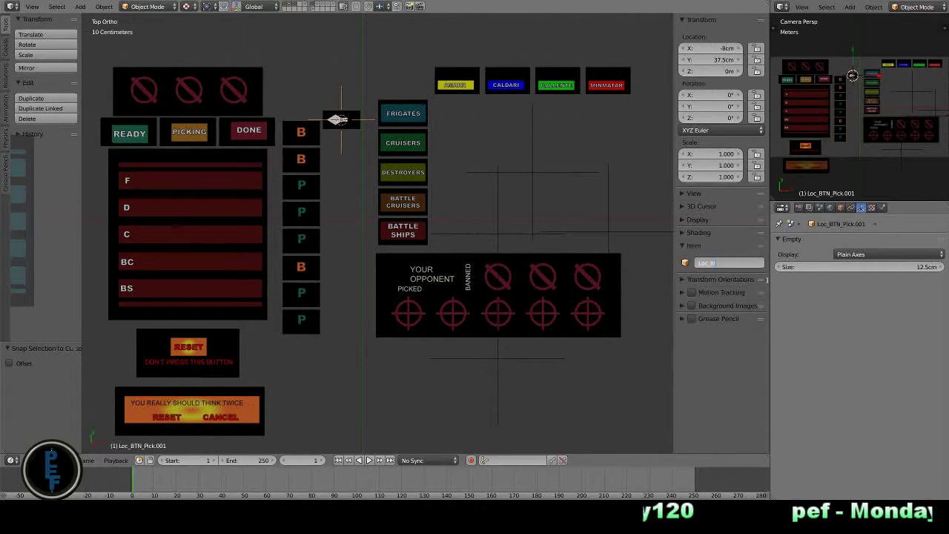
key("Return")
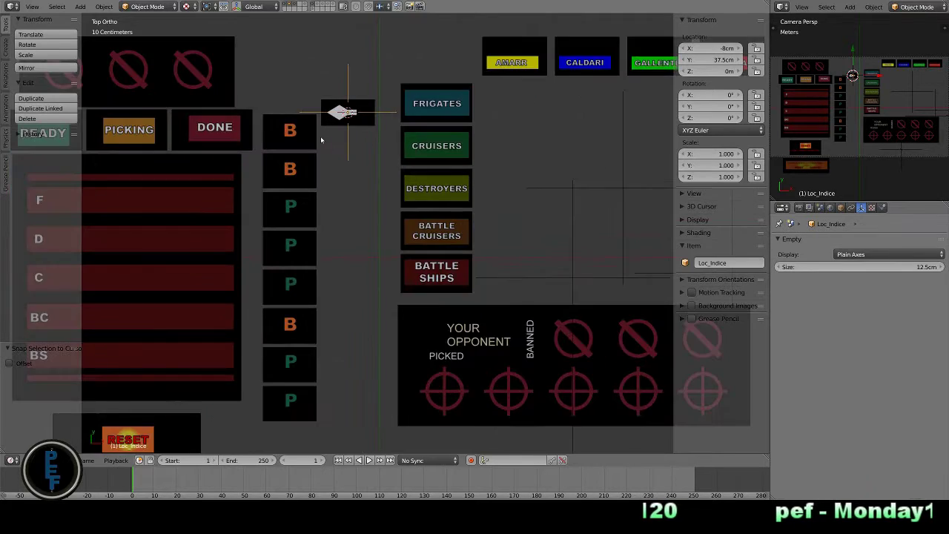
scroll(396, 155, "down", 2)
Snap a copy of Loc_Indice to the red list panel's centre (X -65 cm, Y -5 cm) and name it Loc_Pick_Bkg
right_click(271, 304)
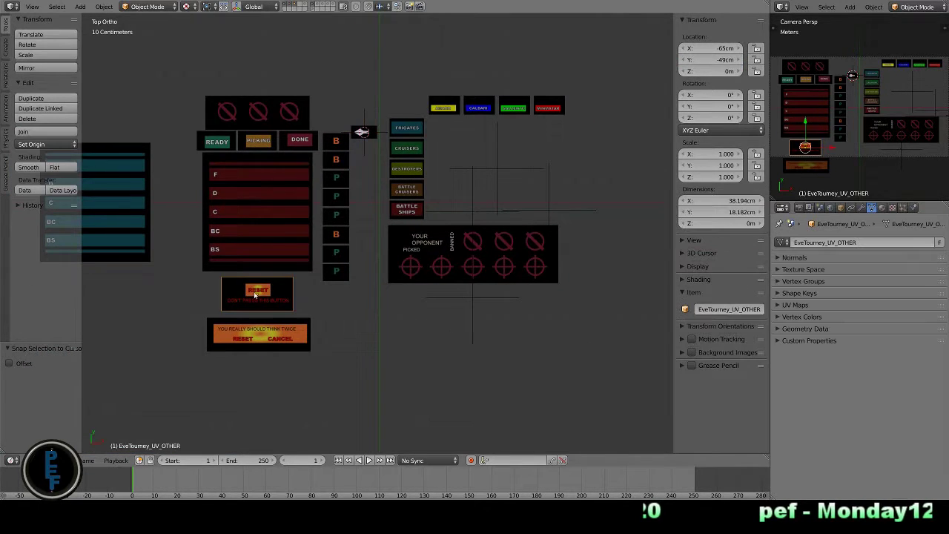
right_click(272, 198)
key("shift+s")
left_click(277, 220)
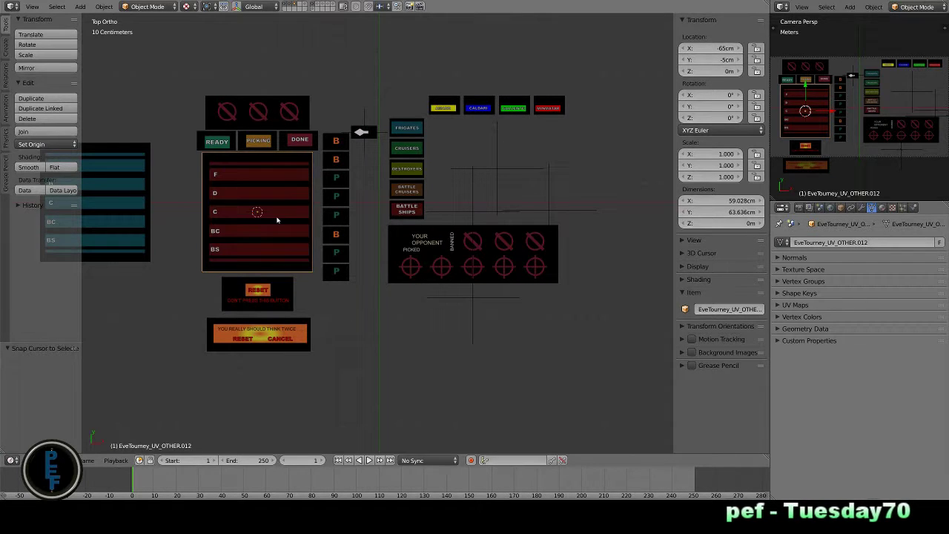
right_click(367, 151)
key("shift+s")
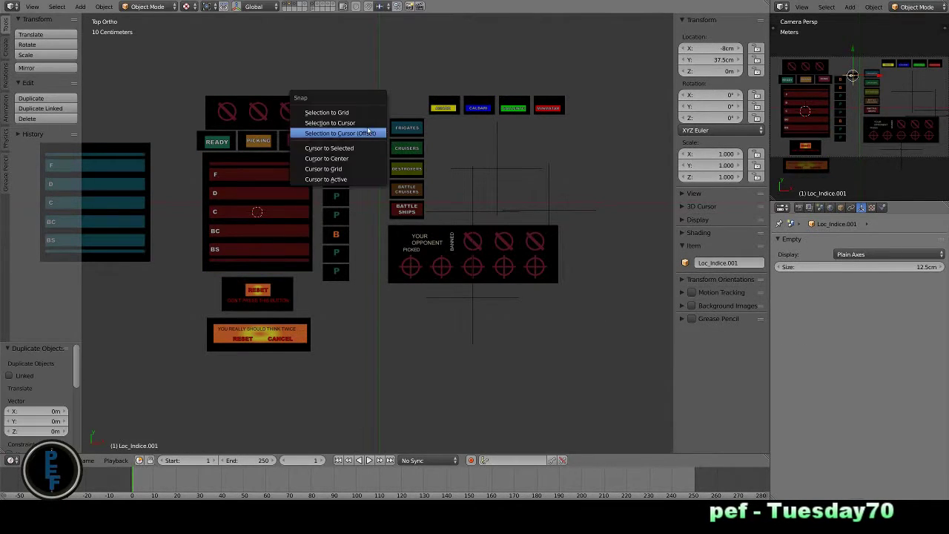
left_click(341, 132)
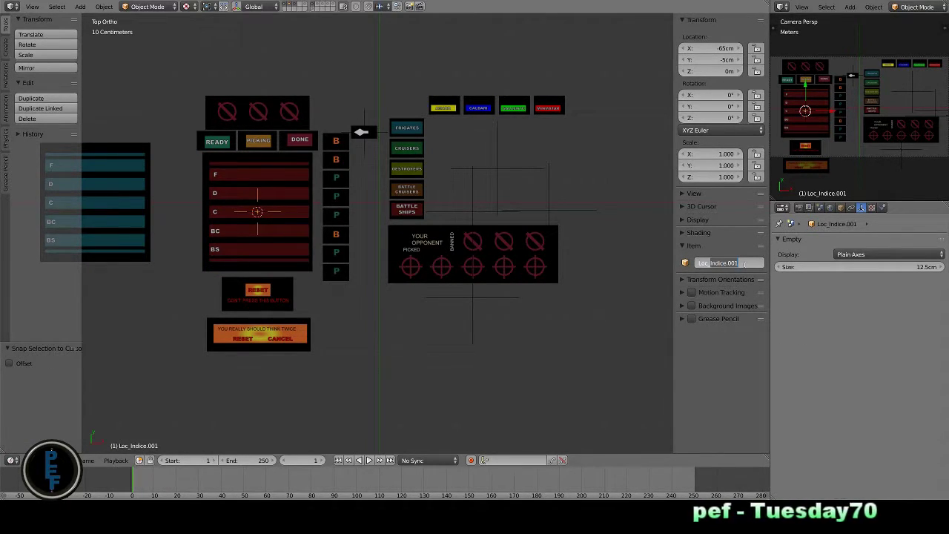
type("F")
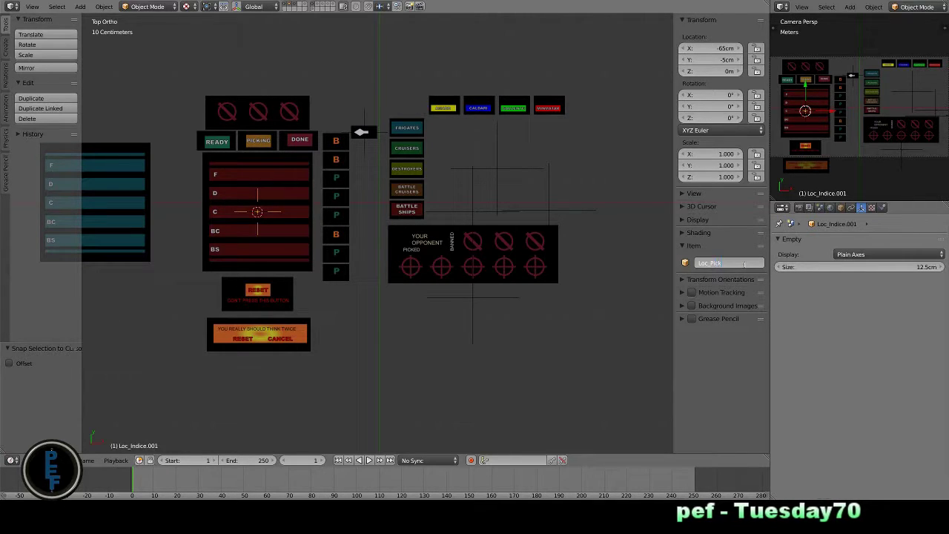
type("_Bkg")
key("Return")
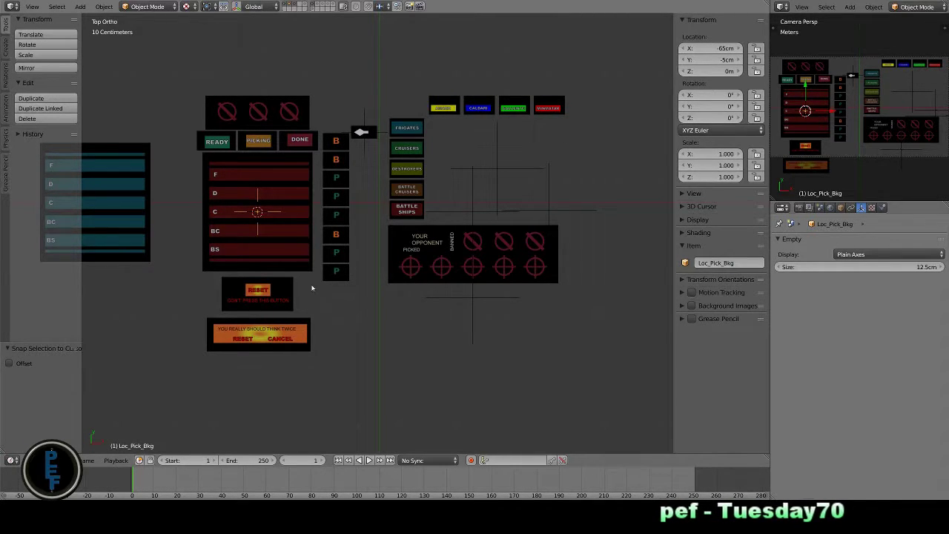
right_click(248, 287)
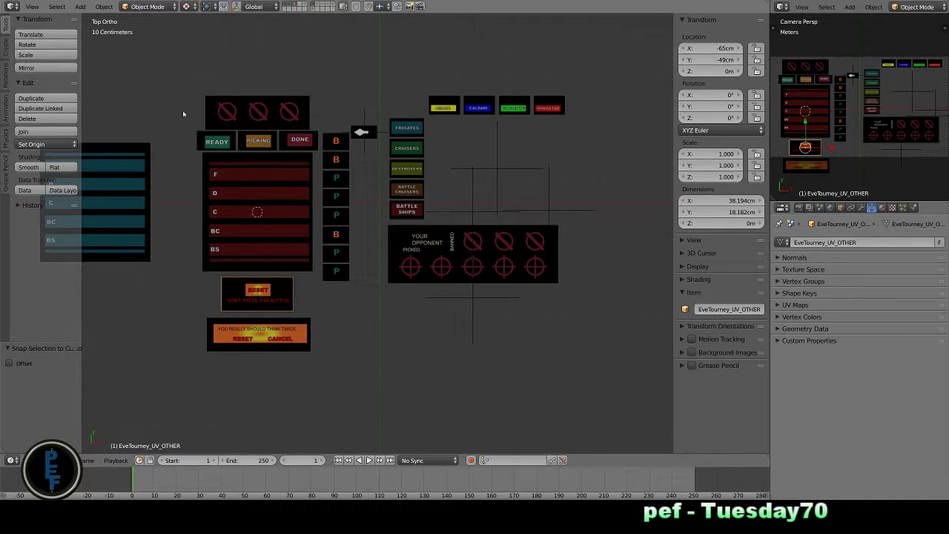
right_click(554, 211)
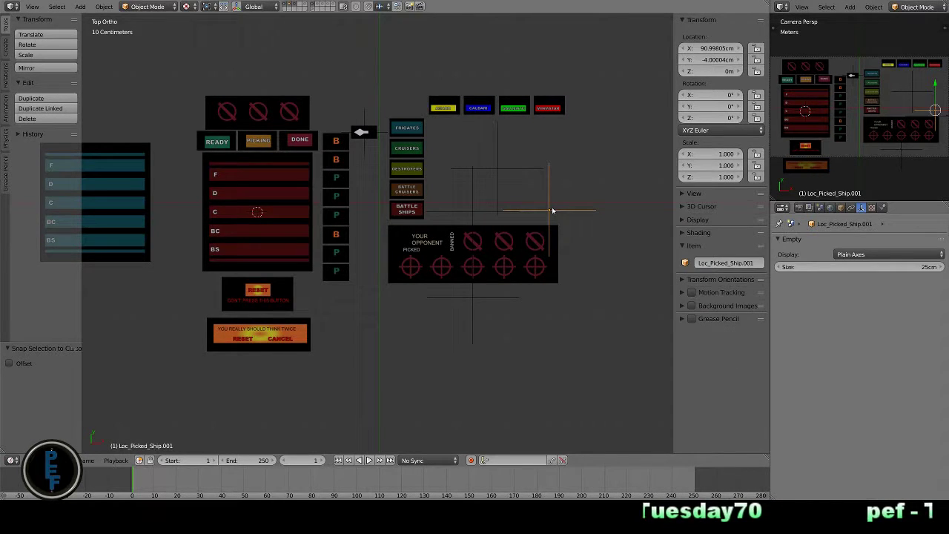
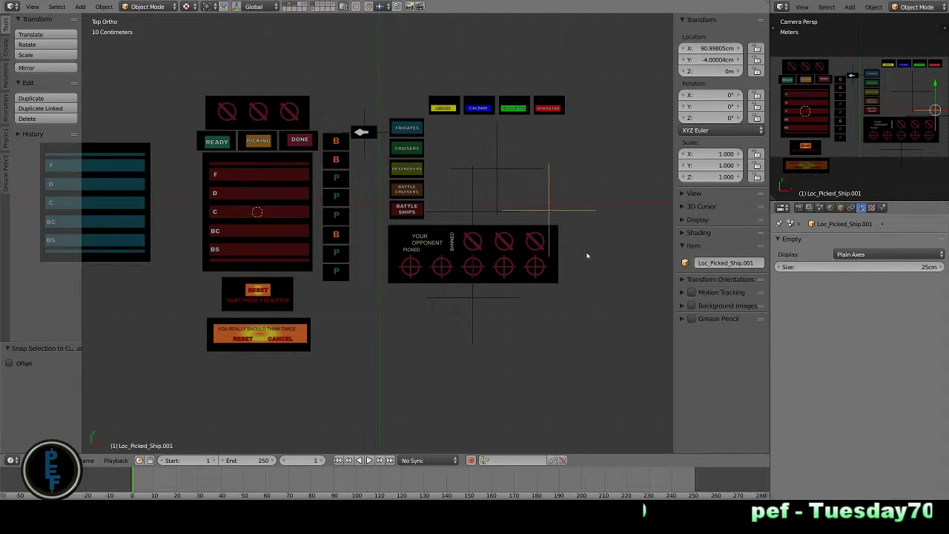
Move the 3D cursor onto the Loc_SHIPS locator
right_click(472, 215)
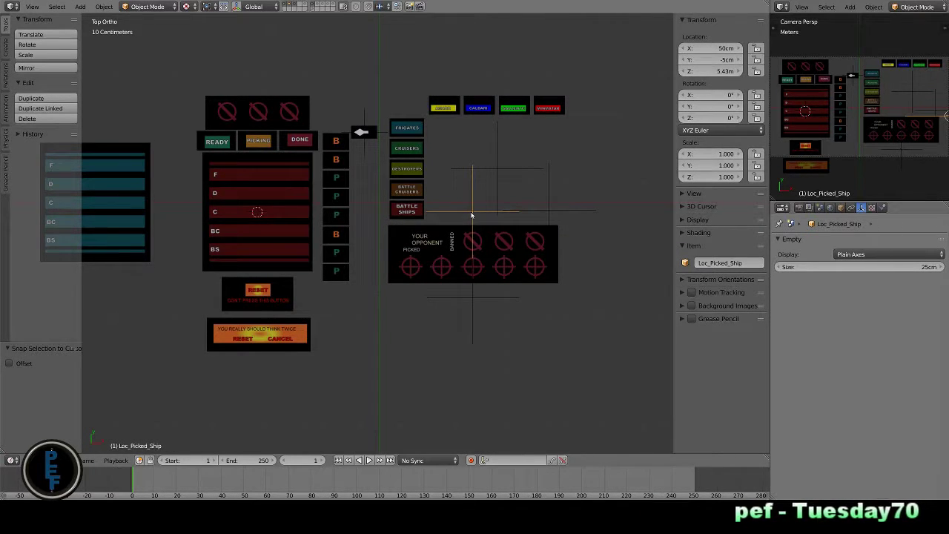
right_click(501, 171)
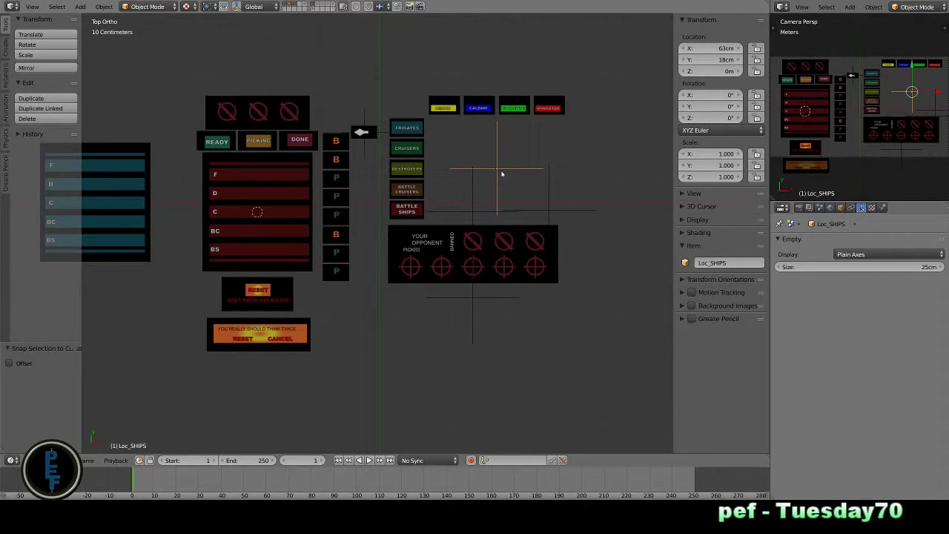
scroll(502, 174, "down", 6)
key("shift+s")
left_click(502, 198)
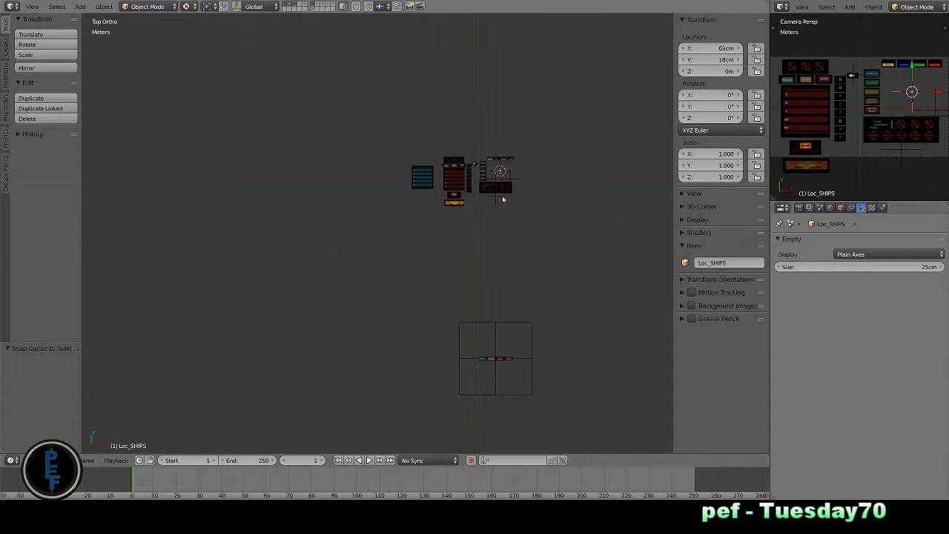
scroll(312, 111, "down", 2)
scroll(420, 205, "down", 4)
Snap the F_Par parent empty to the cursor and maximize the view over the ship grid
right_click(416, 137)
key("shift+s")
left_click(422, 132)
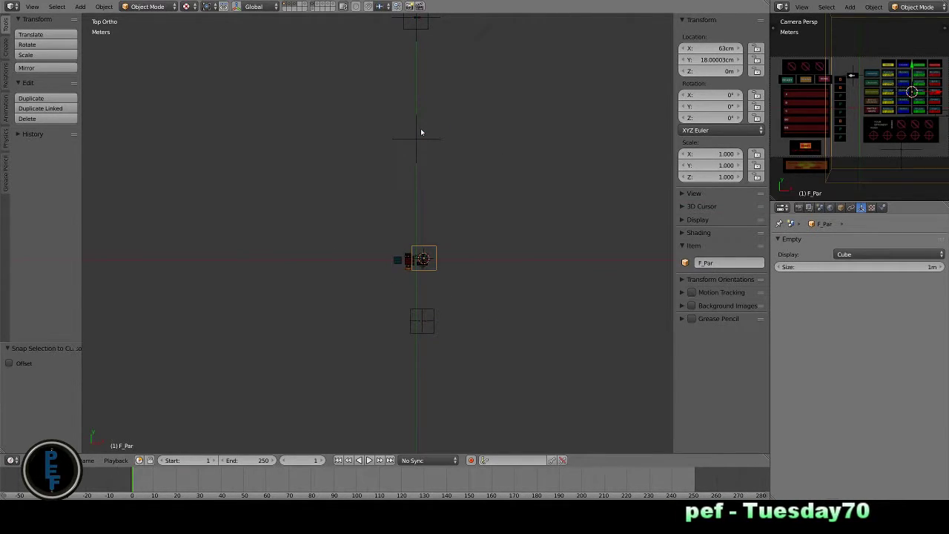
scroll(422, 223, "up", 8)
scroll(421, 269, "up", 6)
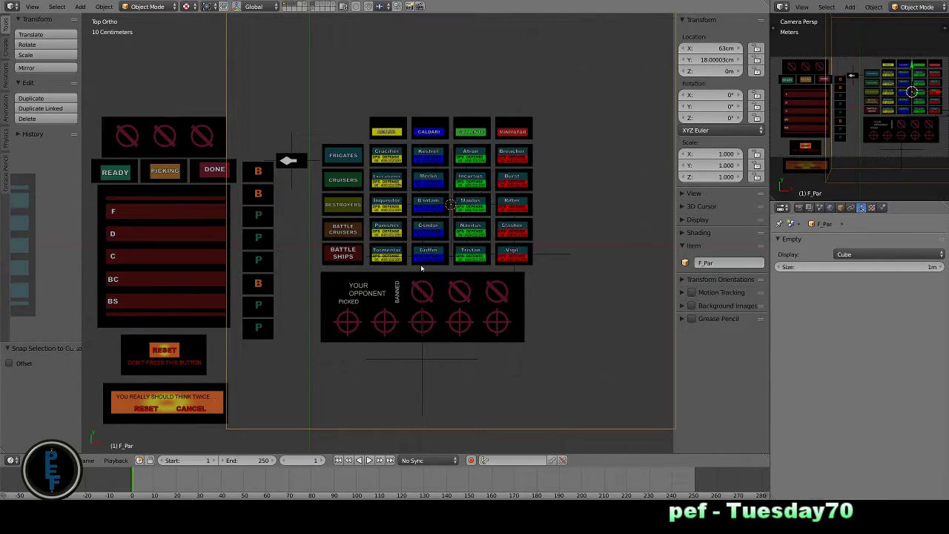
key("alt+F10")
middle_click_drag(420, 267, 460, 308, "shift")
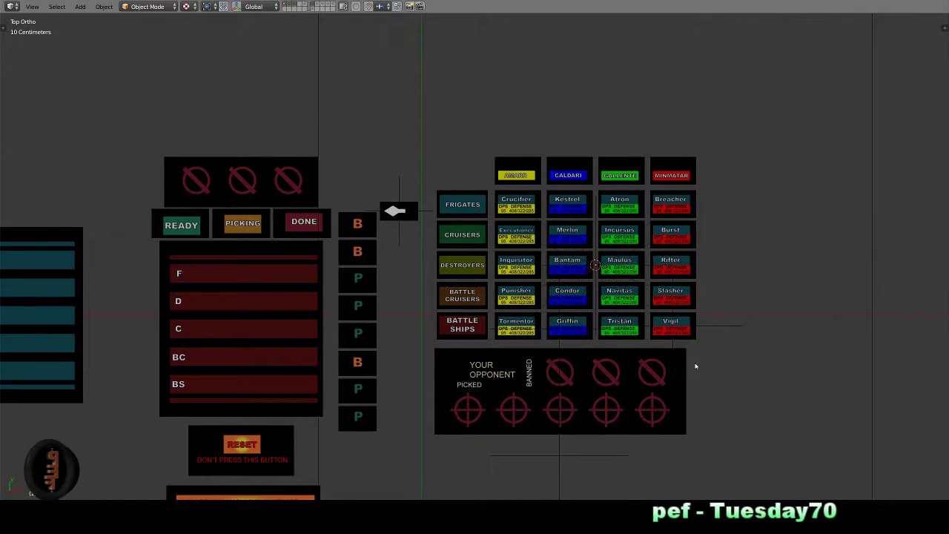
Rename the locator on the Vigil tile to Loc_Ship_R4_C4
right_click(712, 326)
key("n")
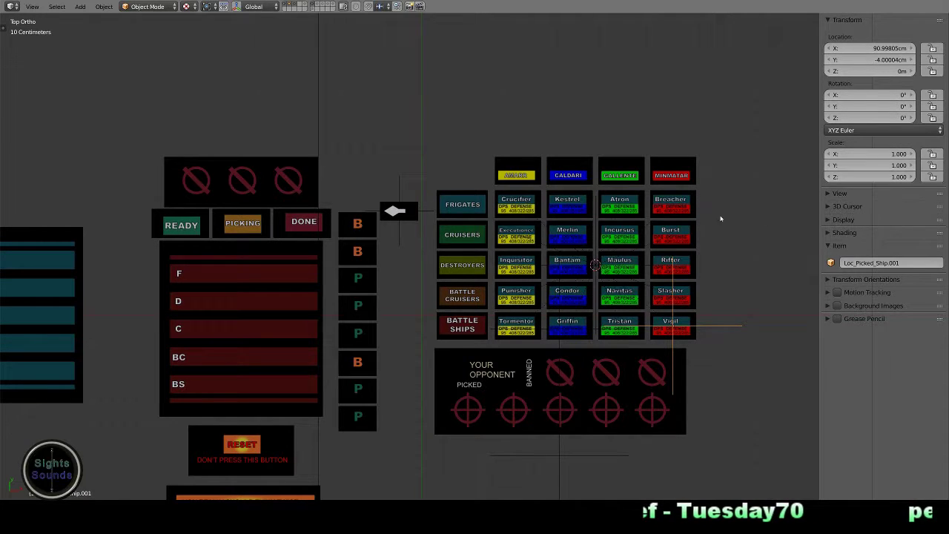
left_click(911, 262)
type("Loc_Ship_R4_C")
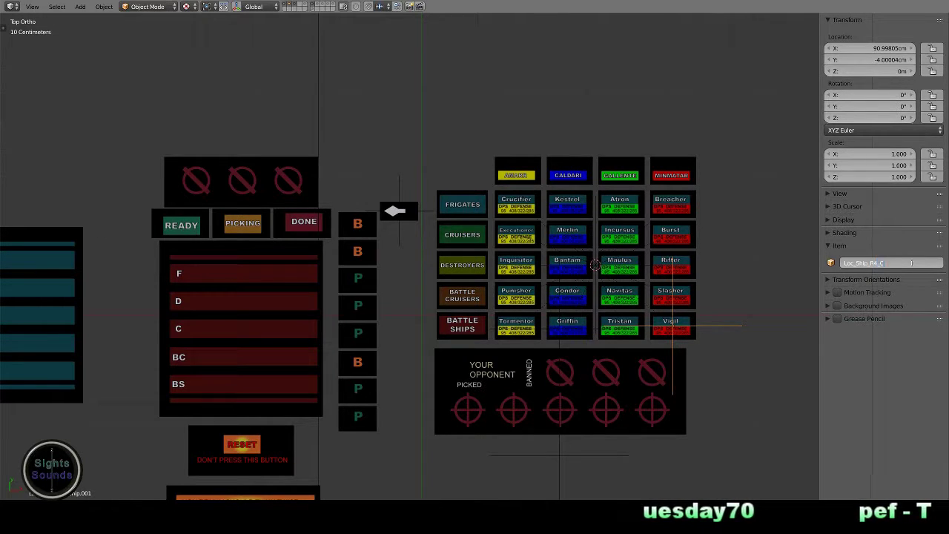
type("4")
key("Return")
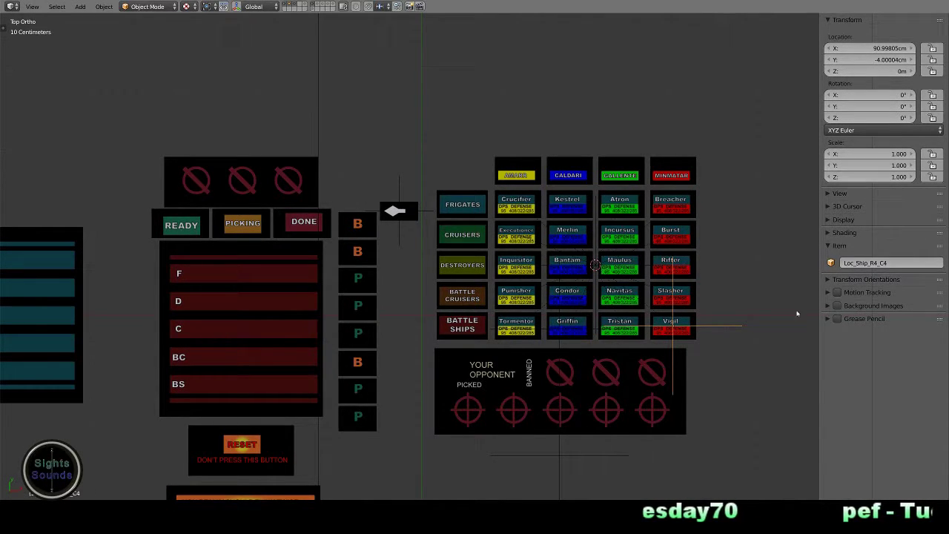
Snap the 3D cursor to the Tristan and Griffin tiles and duplicate the Vigil locator
right_click(625, 334)
key("shift+s")
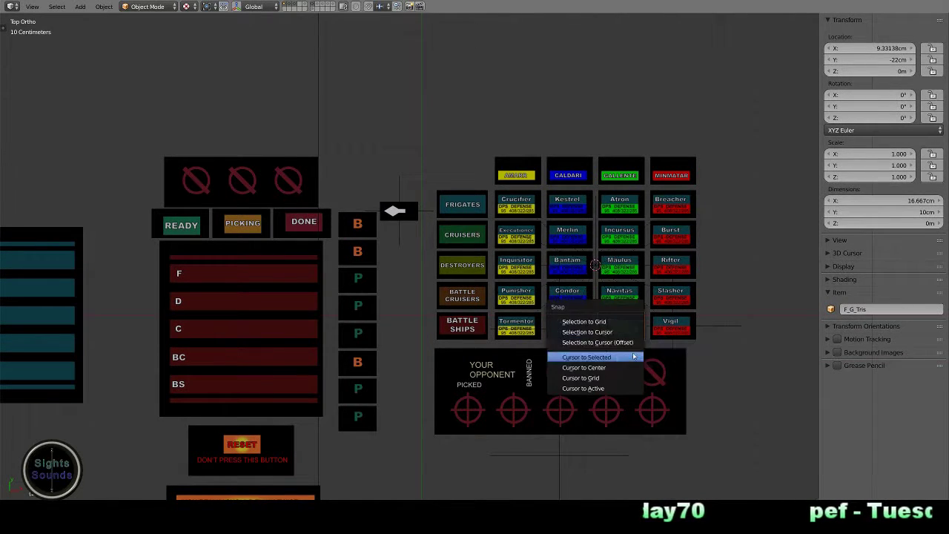
left_click(667, 356)
right_click(582, 332)
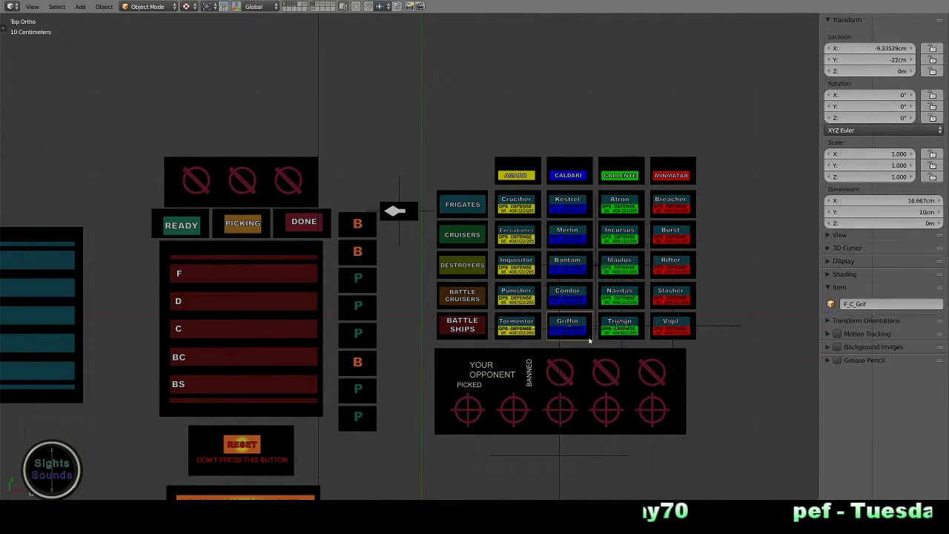
key("shift+s")
left_click(583, 364)
right_click(613, 343)
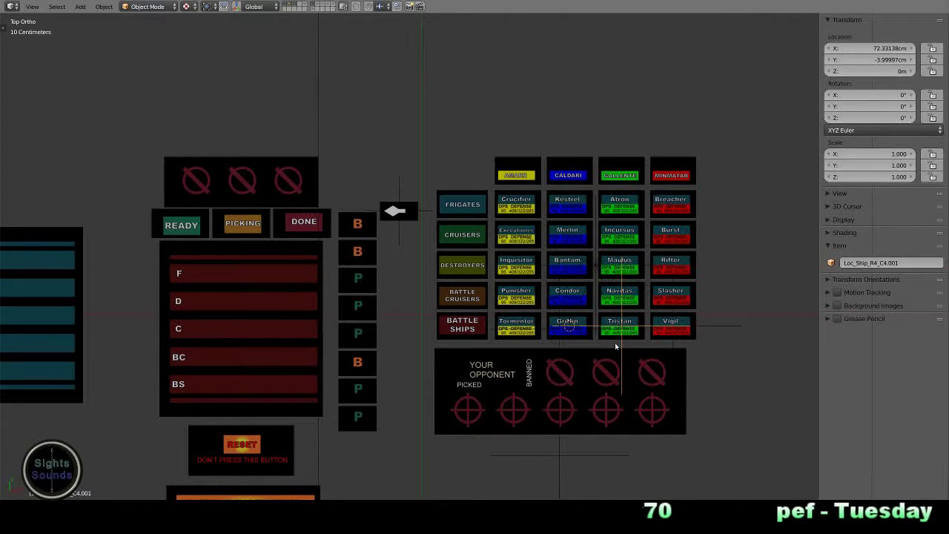
key("g")
left_click(613, 343)
Snap a locator copy onto the Tormentor tile and name it Loc_Ship_R4_C1
right_click(540, 338)
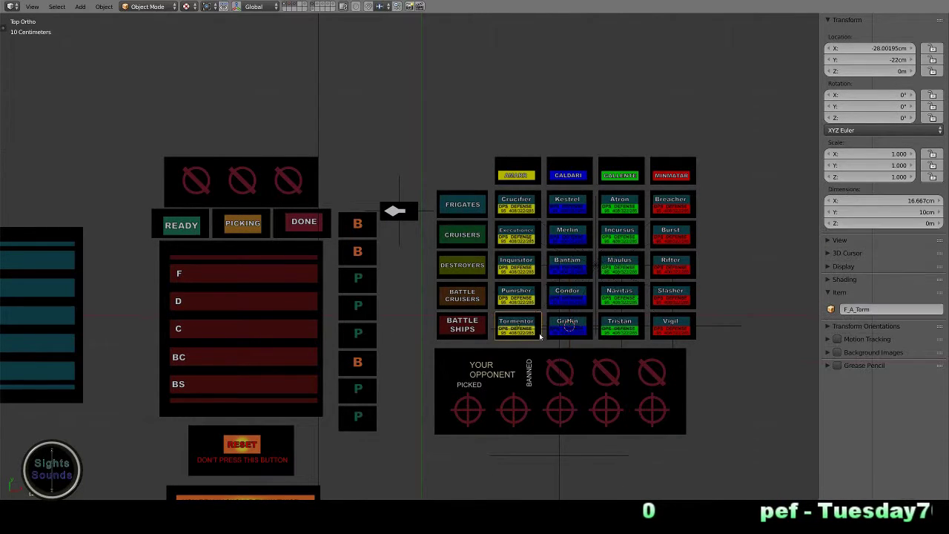
key("shift+s")
left_click(539, 335)
right_click(554, 356)
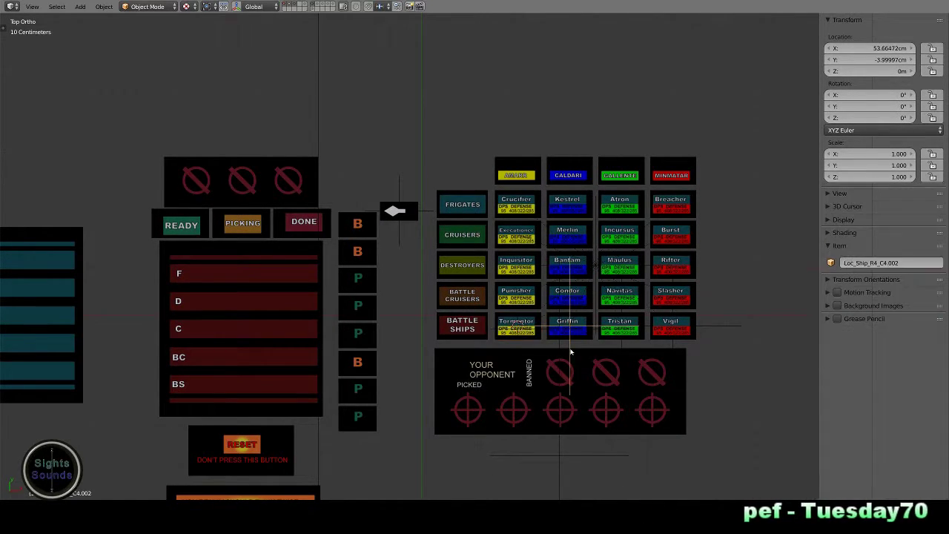
key("shift+s")
left_click(548, 324)
left_click(899, 263)
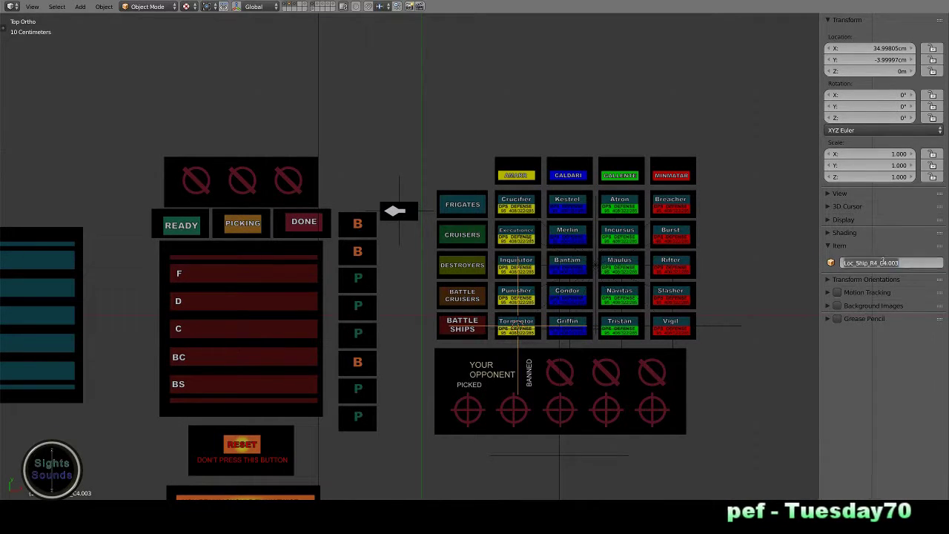
key("BackSpace")
key("BackSpace")
key("BackSpace")
type("1")
key("Return")
Rename the Griffin and Tristan copies Loc_Ship_R4_C2 and Loc_Ship_R4_C3, then restore the layout
right_click(577, 345)
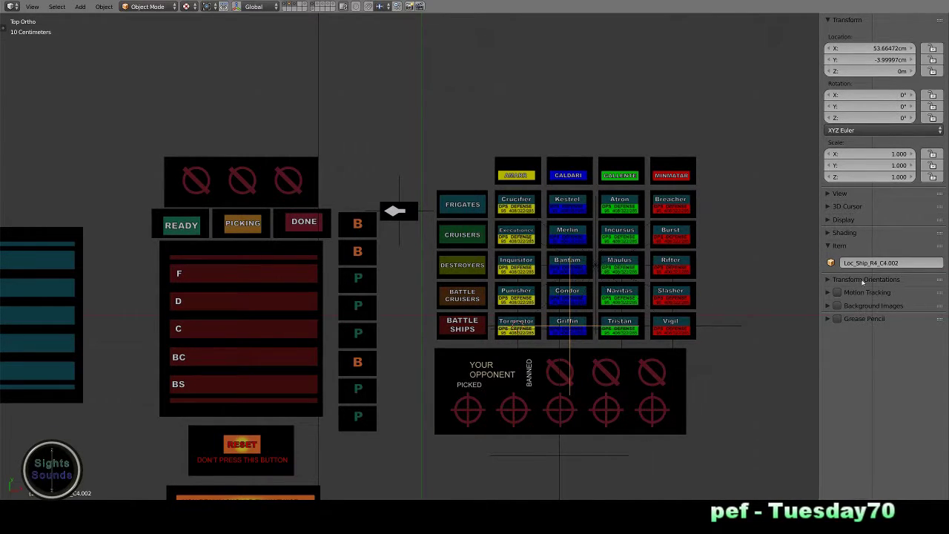
double_click(884, 262)
key("BackSpace")
key("BackSpace")
key("BackSpace")
type("2")
key("Return")
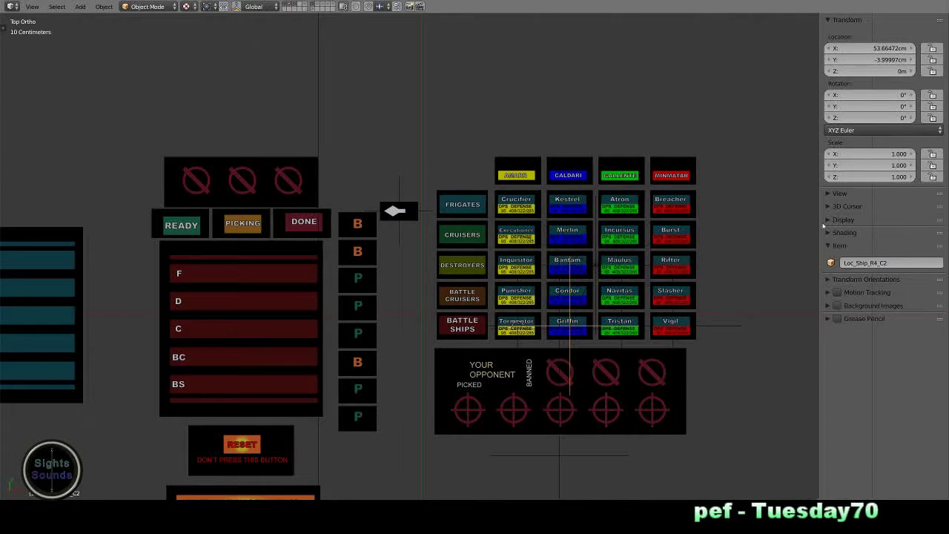
right_click(625, 347)
double_click(885, 263)
key("BackSpace")
key("BackSpace")
key("BackSpace")
type("3")
key("Return")
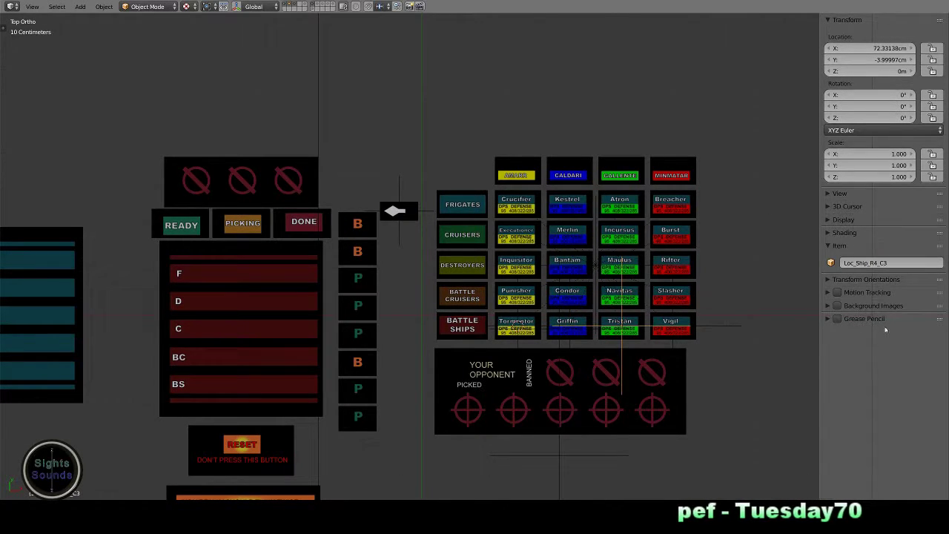
scroll(616, 341, "up", 5)
key("ctrl+Up")
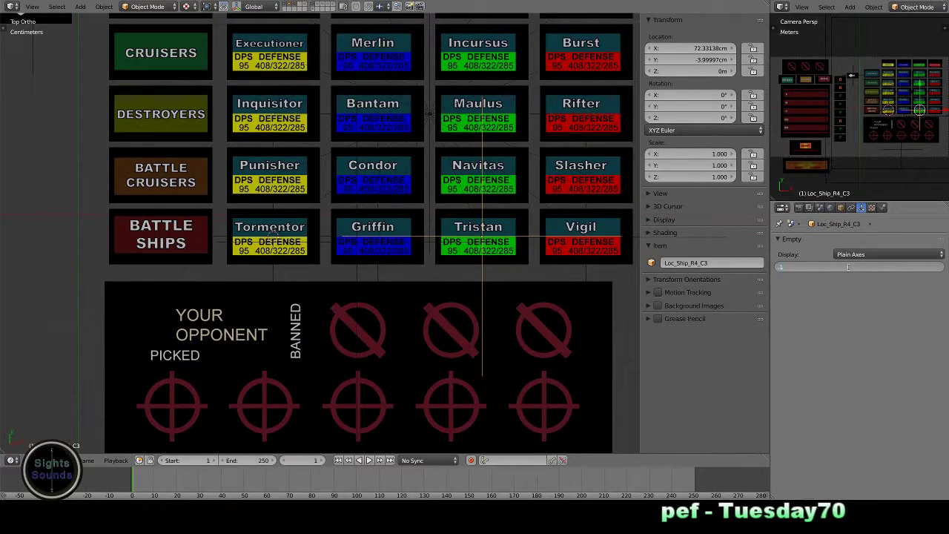
Set the locator display size to 5 and reset the 3D cursor to the origin
type("5")
key("Return")
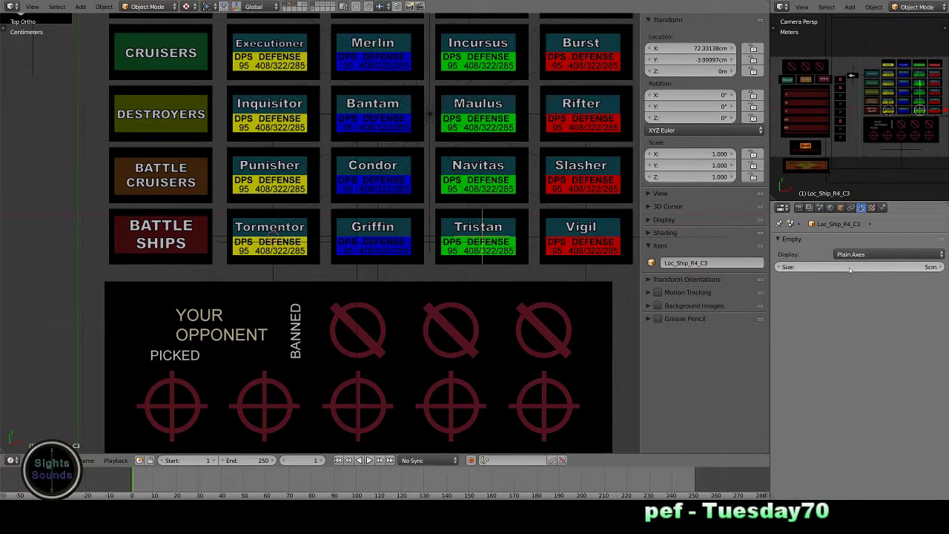
right_click(584, 276)
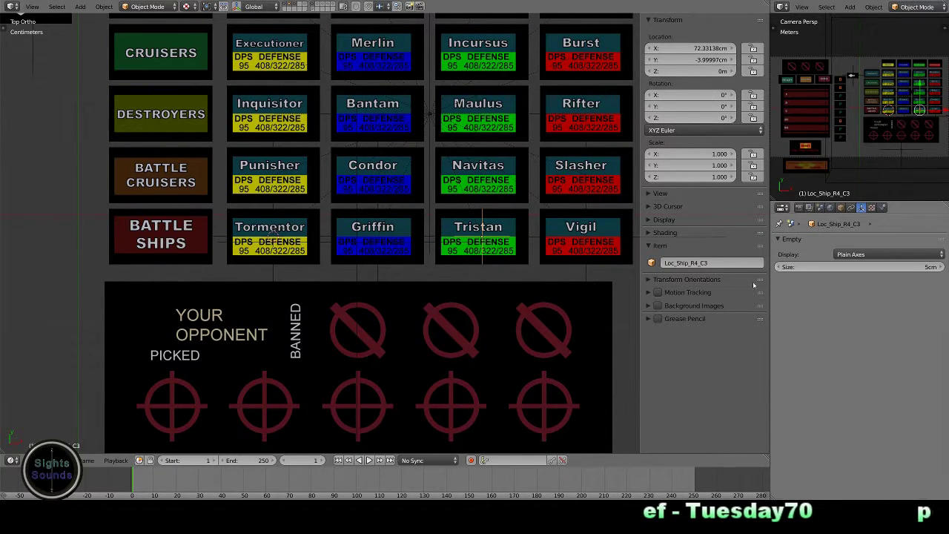
right_click(274, 236)
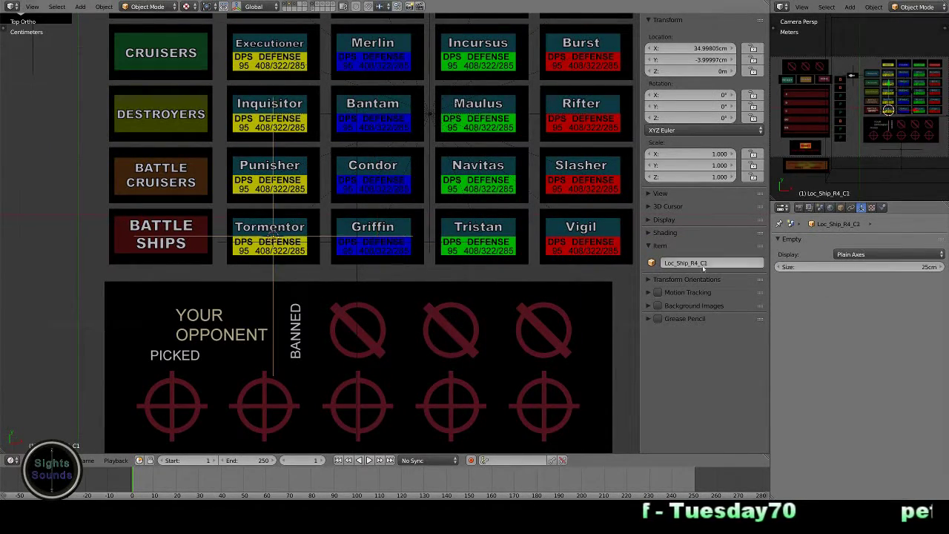
key("shift+s")
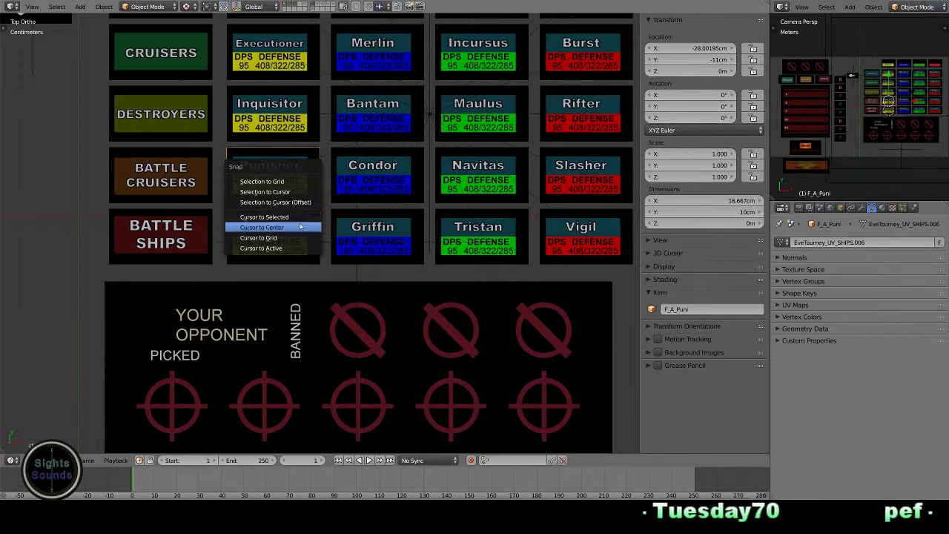
left_click(282, 225)
Snap a copy of the Tormentor locator onto the Punisher tile
right_click(270, 256)
right_click(265, 262)
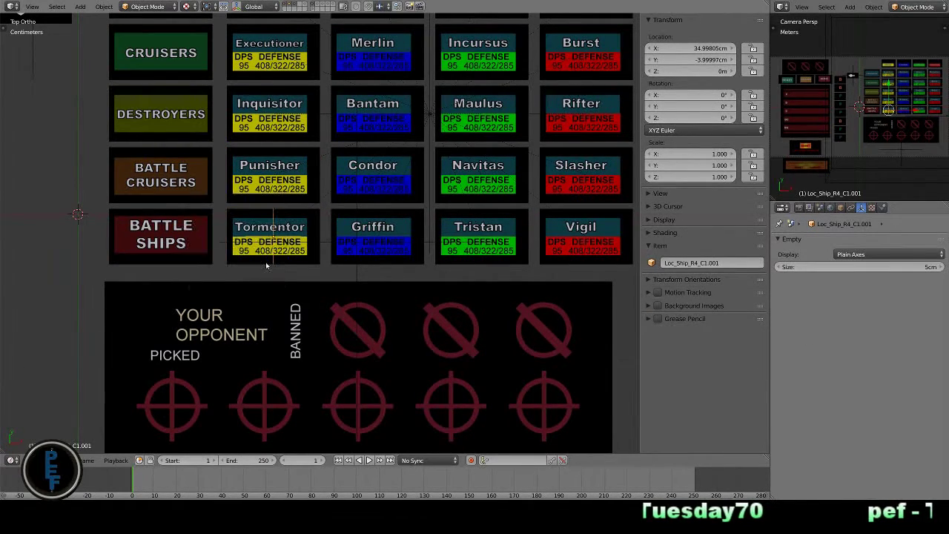
key("shift+s")
left_click(263, 230)
right_click(285, 191)
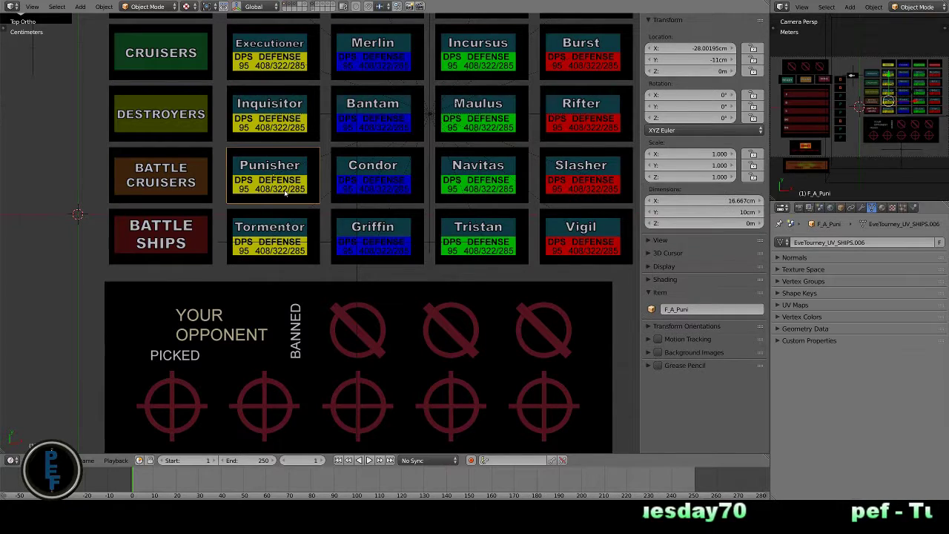
key("shift+s")
left_click(276, 221)
right_click(272, 251)
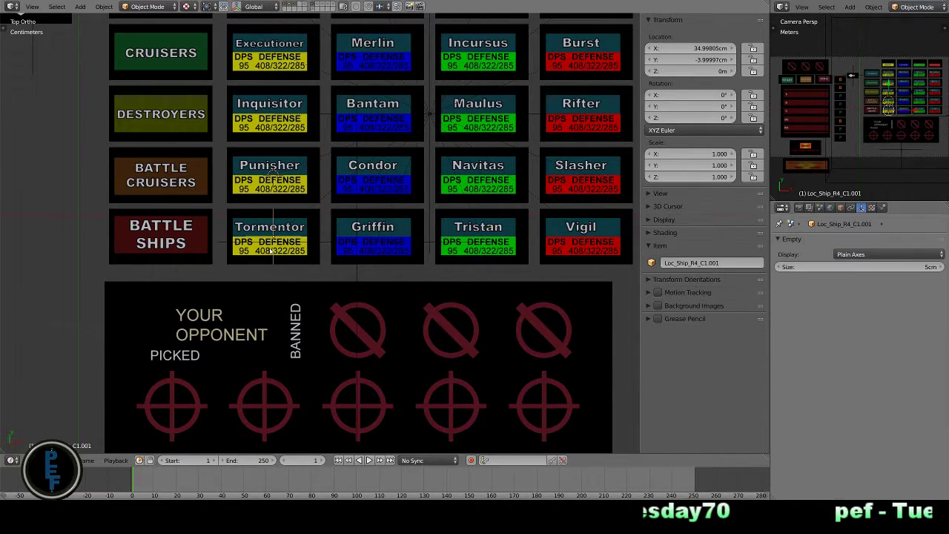
key("shift+s")
left_click(265, 228)
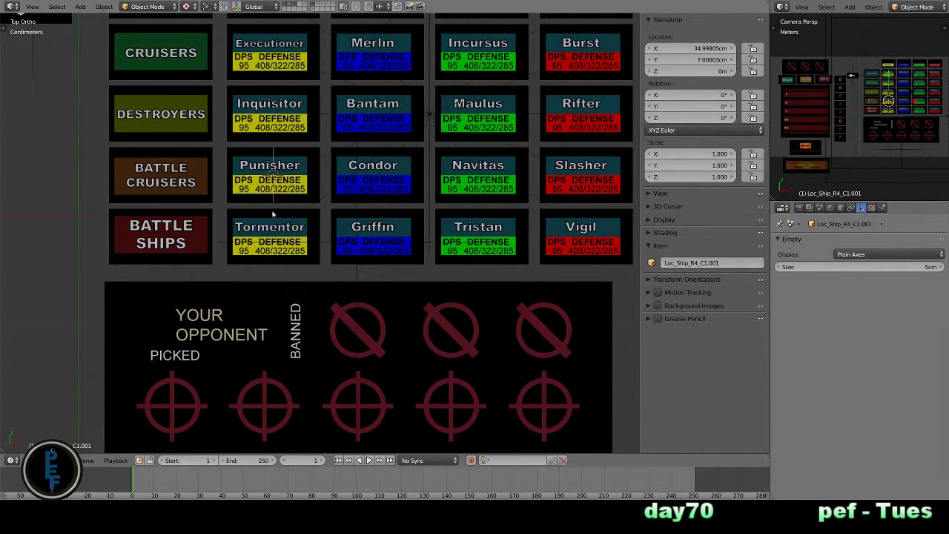
Name the Punisher locator Loc_Ship_R3_C1 and put the 3D cursor on the Condor tile
double_click(698, 262)
type("3")
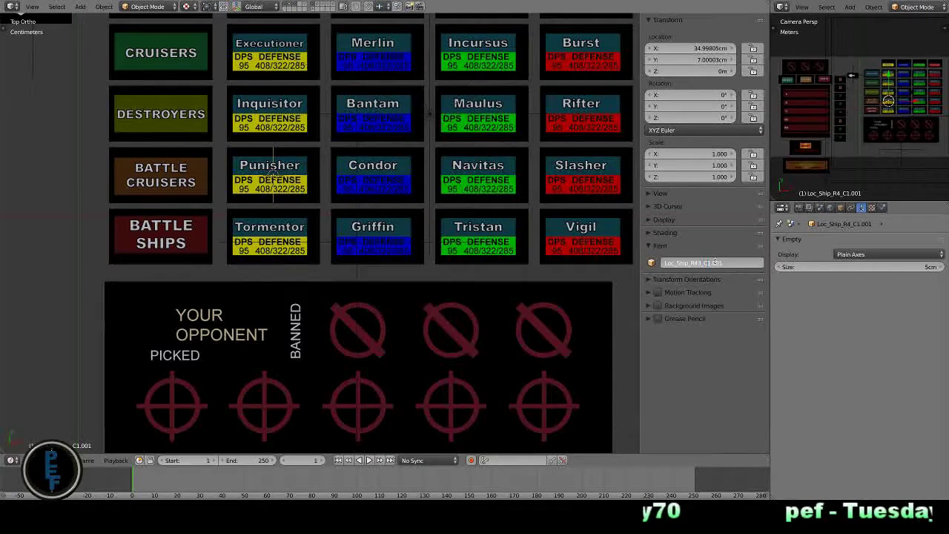
key("Return")
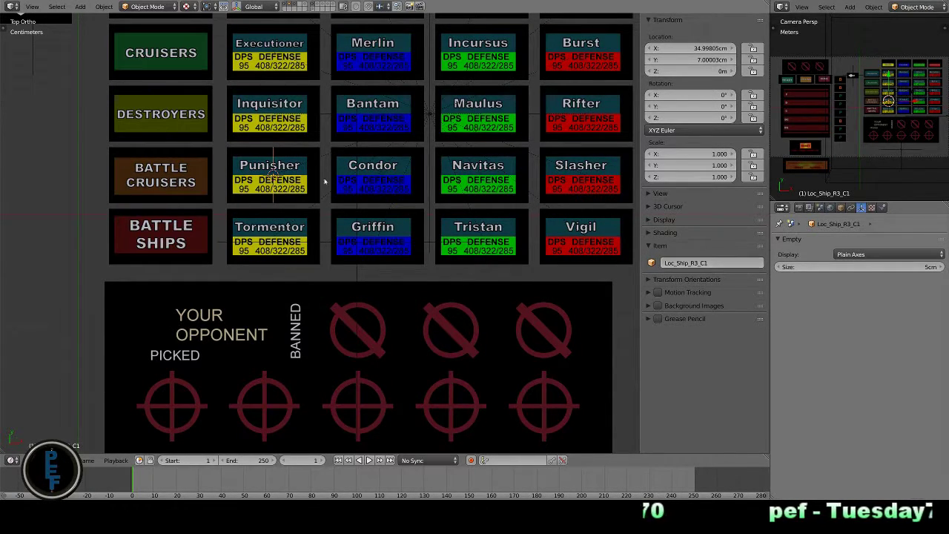
right_click(352, 180)
key("shift+s")
left_click(311, 211)
right_click(268, 158)
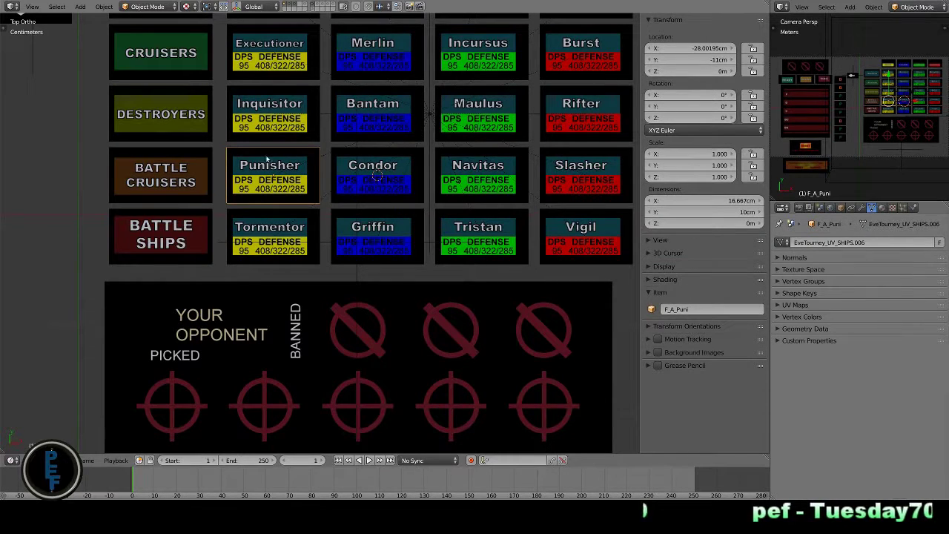
right_click(270, 156)
Switch to wireframe and drop a copy of Loc_Ship_R3_C1 onto the Condor tile
key("z")
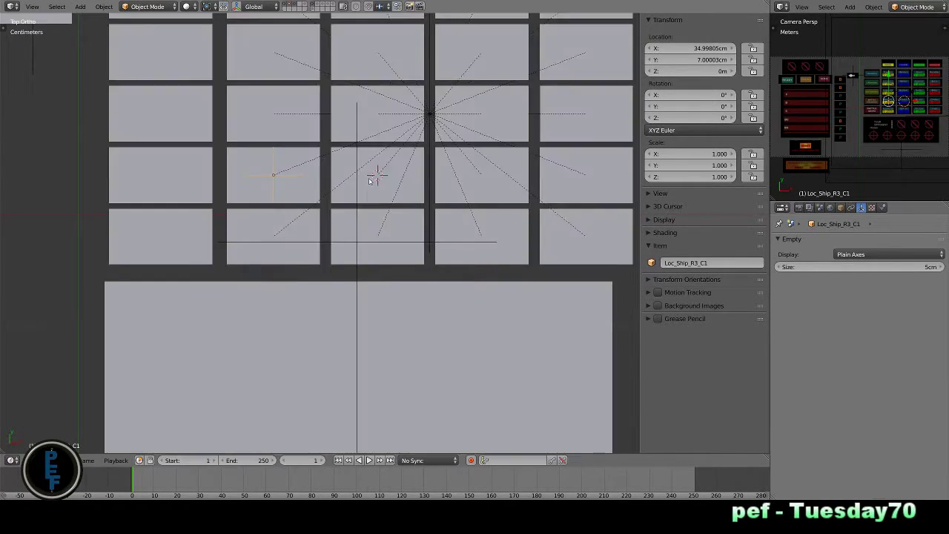
key("shift+d")
key("Escape")
key("shift+s")
left_click(371, 156)
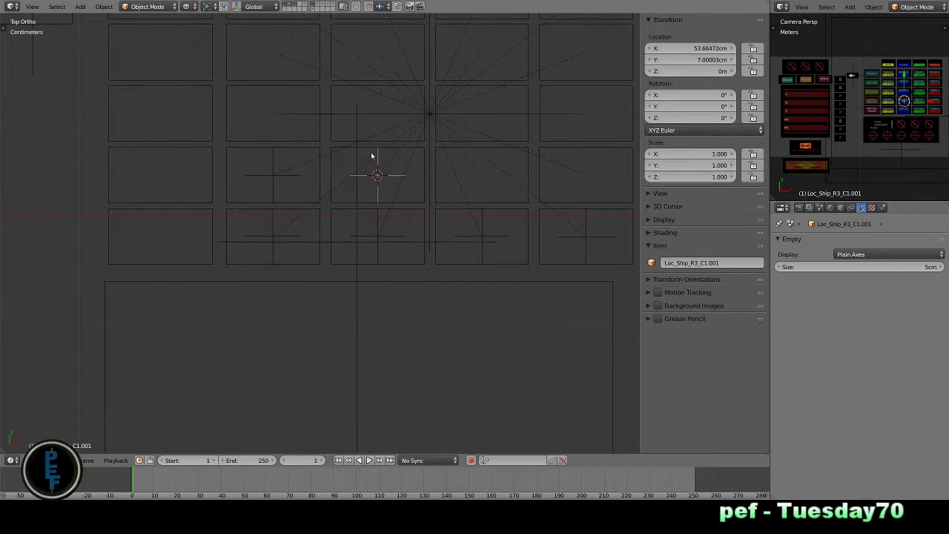
Snap the copied empty onto the Navitas and then the Slasher tile centres
right_click(470, 203)
key("shift+s")
left_click(434, 228)
right_click(379, 175)
key("shift+s")
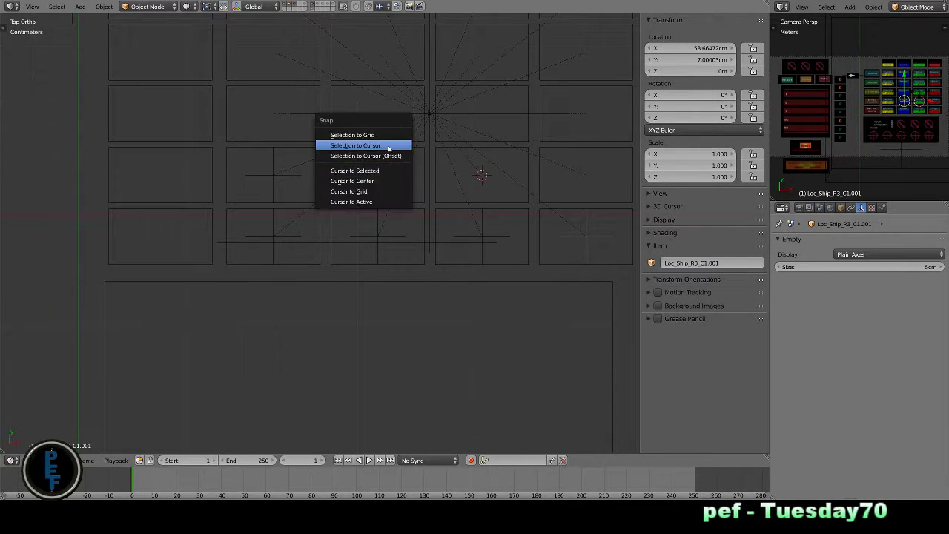
left_click(388, 145)
right_click(568, 203)
key("shift+s")
left_click(567, 225)
right_click(484, 175)
left_click(493, 149)
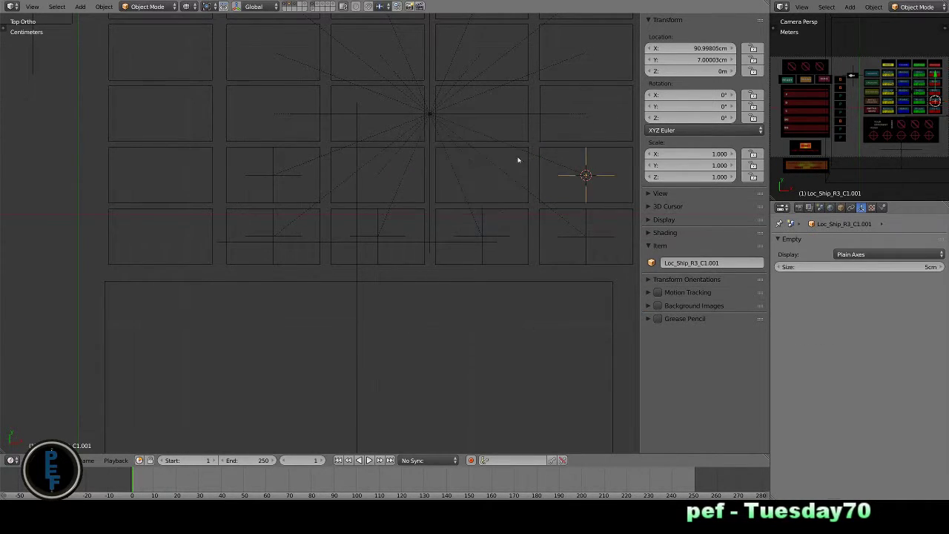
Undo and redo the placements, then snap an empty copy onto the Navitas tile centre
middle_click_drag(518, 161, 494, 200, "shift")
key("ctrl+z")
key("ctrl+z")
key("ctrl+shift+z")
key("ctrl+z")
key("ctrl+shift+z")
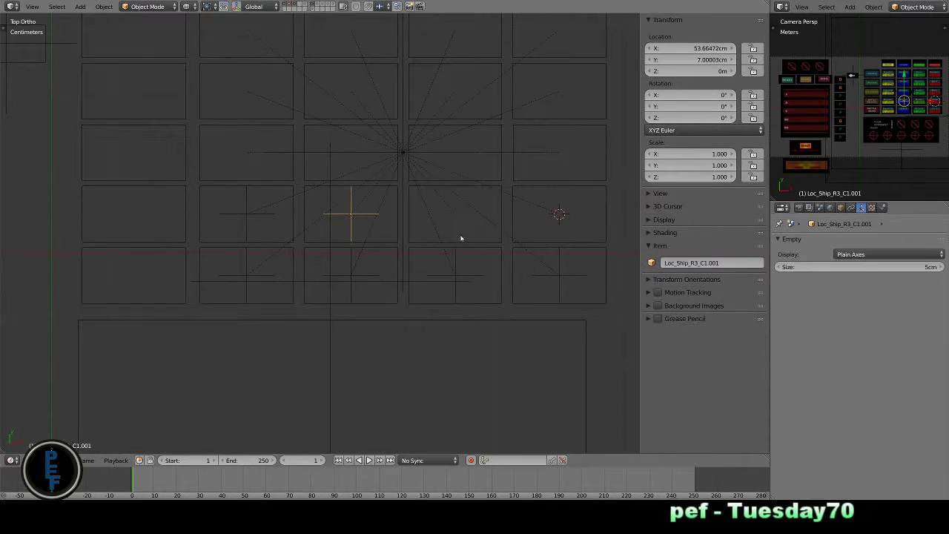
right_click(458, 239)
key("shift+s")
left_click(452, 250)
right_click(365, 216)
key("shift+s")
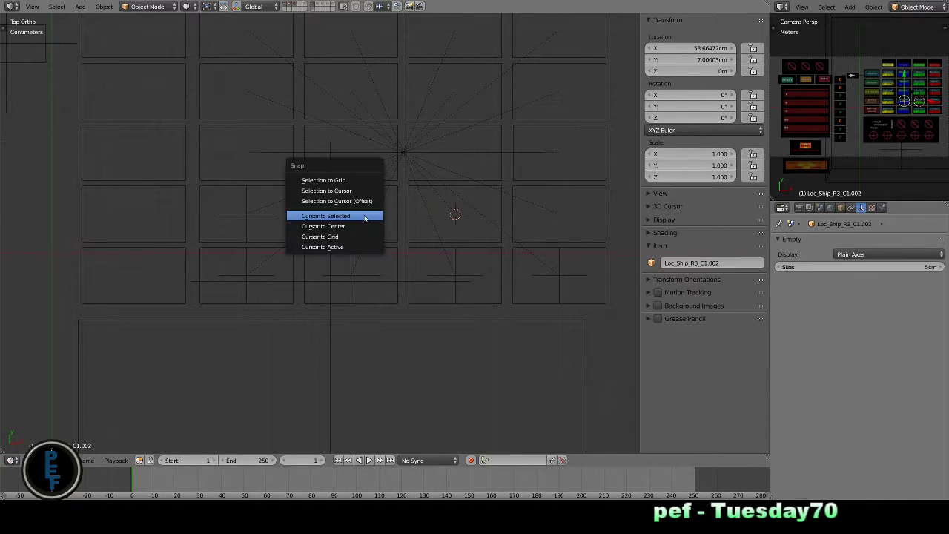
left_click(364, 217)
Snap another empty copy onto the Slasher tile centre and edit its name
right_click(545, 244)
key("shift+s")
left_click(542, 256)
right_click(454, 237)
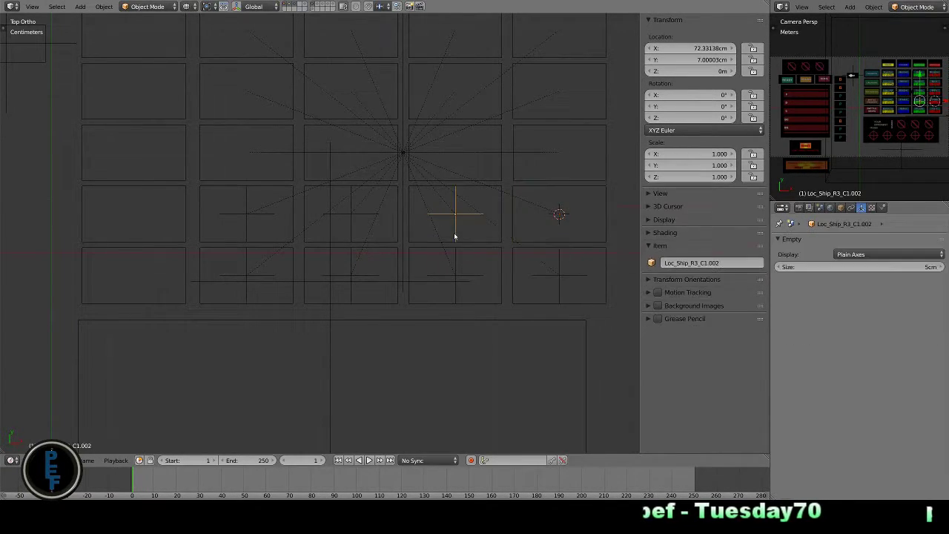
key("shift+s")
left_click(455, 209)
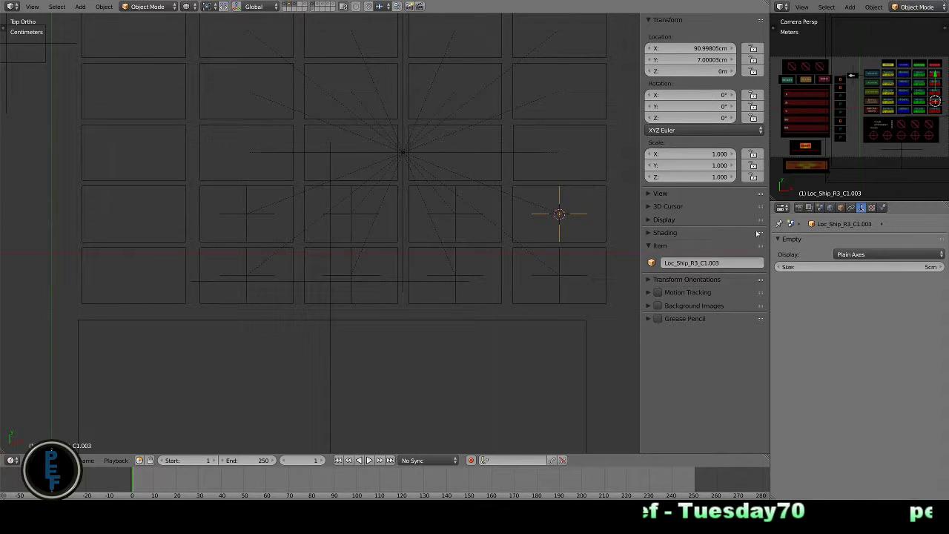
double_click(728, 261)
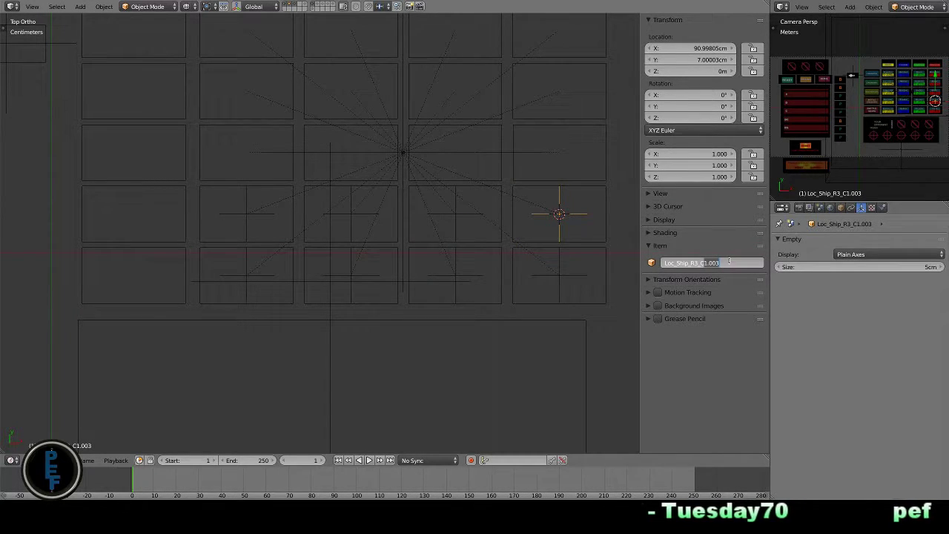
type("4")
key("Escape")
Rename the Navitas and Condor empties with column suffixes C3 and C2
right_click(456, 223)
double_click(737, 261)
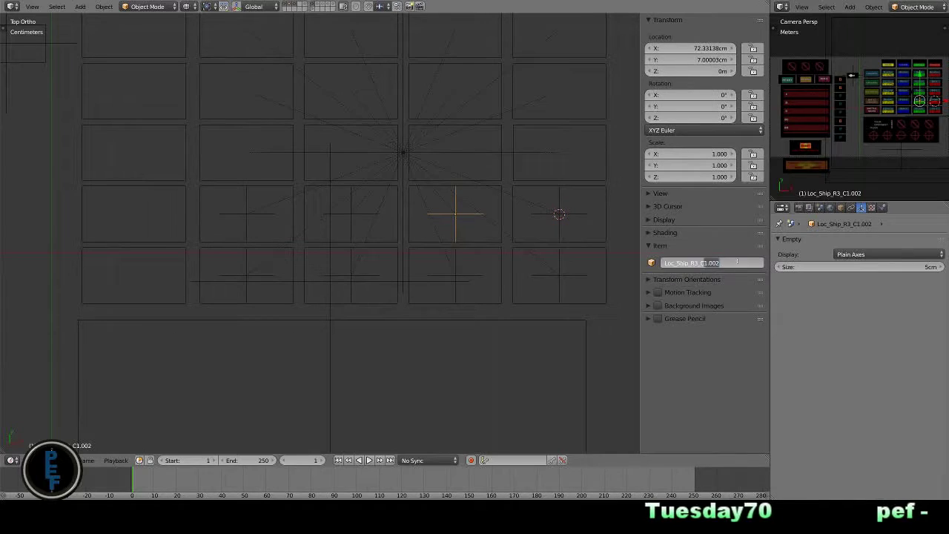
type("C3")
key("Return")
right_click(351, 215)
double_click(712, 262)
type("C2")
key("Return")
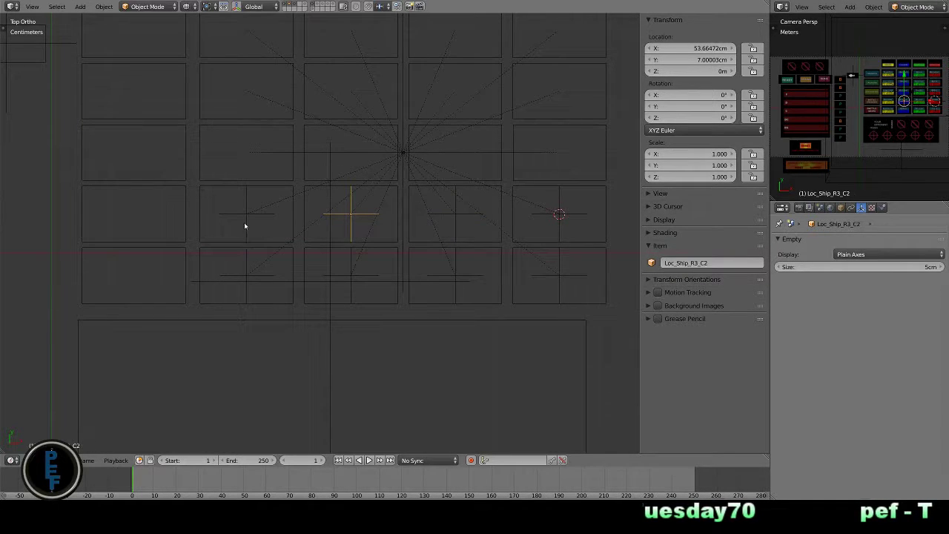
Copy the Punisher empty onto the Inquisitor tile in the row above and start renaming it
right_click(236, 178)
key("shift+s")
left_click(236, 177)
right_click(245, 214)
key("shift+s")
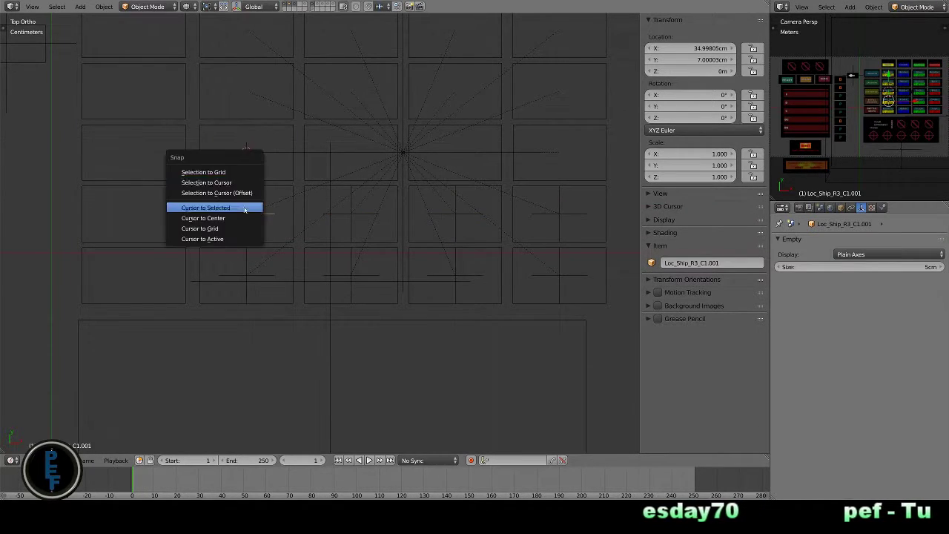
left_click(246, 182)
right_click(301, 178)
key("ctrl+z")
double_click(696, 262)
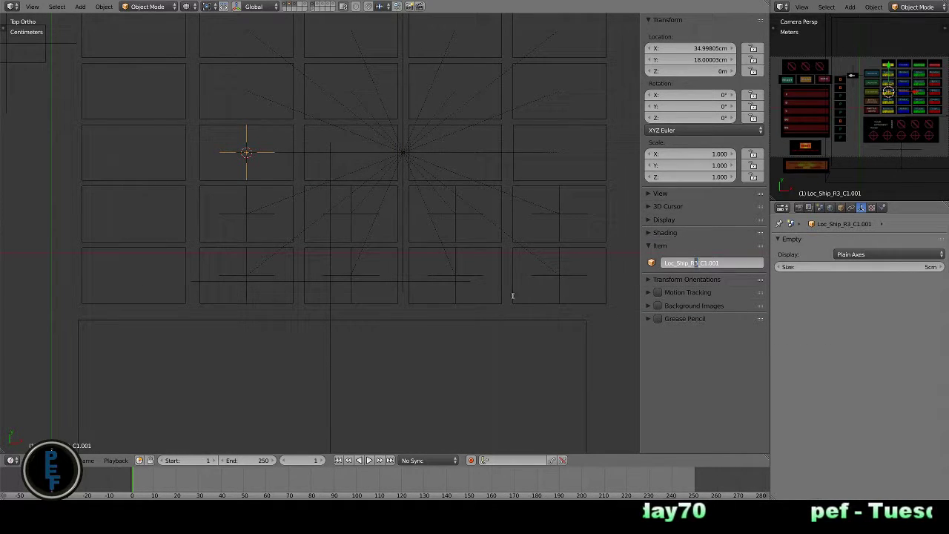
right_click(248, 301)
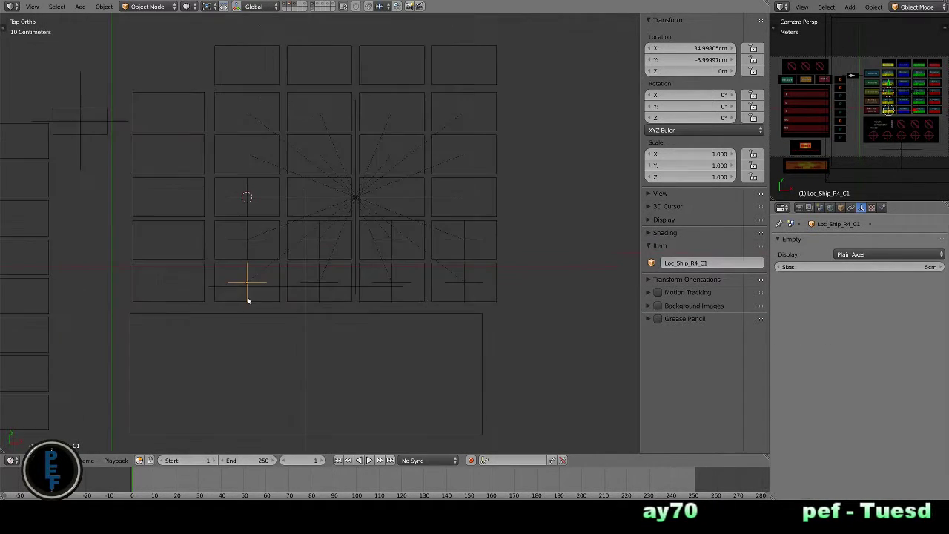
Confirm the name Loc_Ship_R4_C1 and check the remaining row-4 empties
double_click(696, 262)
key("Return")
right_click(352, 276)
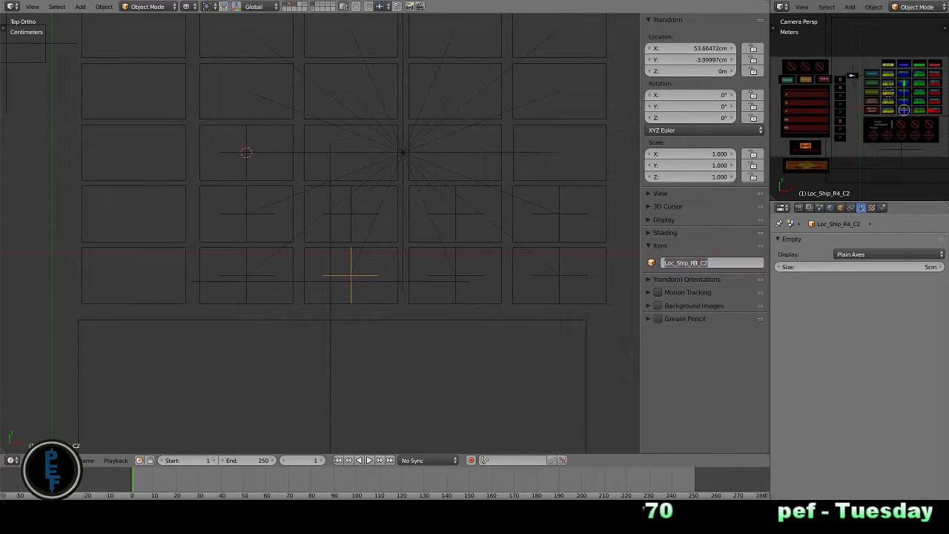
right_click(455, 276)
right_click(559, 276)
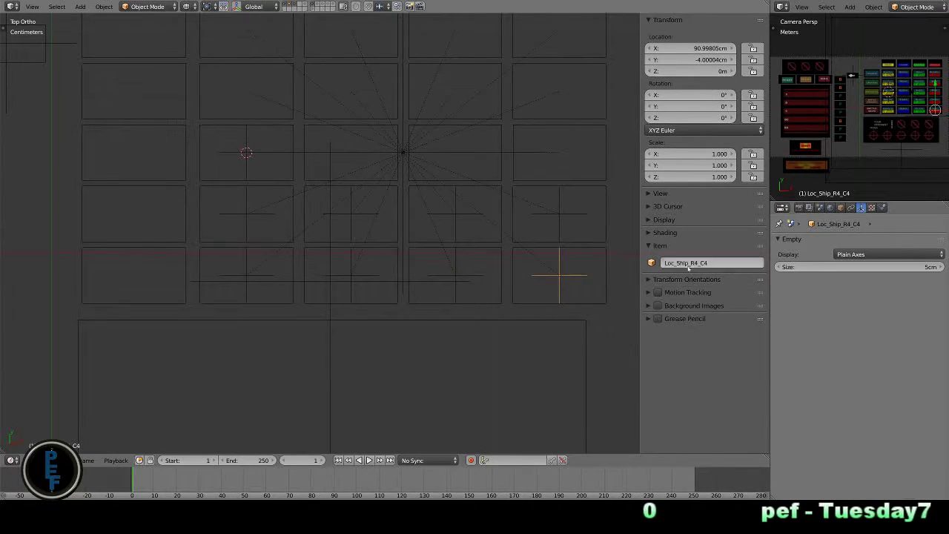
Correct the row-3 column 4 and column 3 empties to Loc_Ship_R3_C4 and Loc_Ship_R3_C3
right_click(559, 215)
double_click(693, 262)
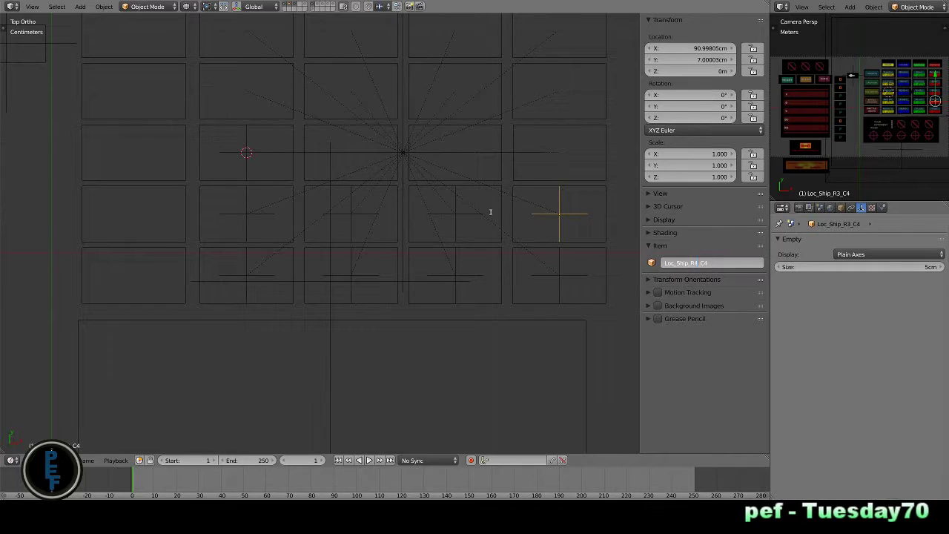
key("Return")
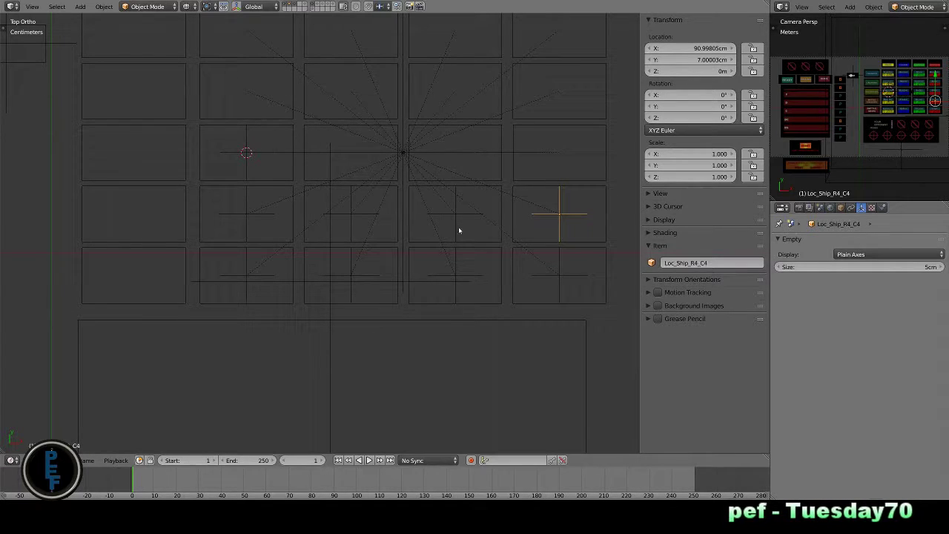
right_click(458, 227)
double_click(695, 262)
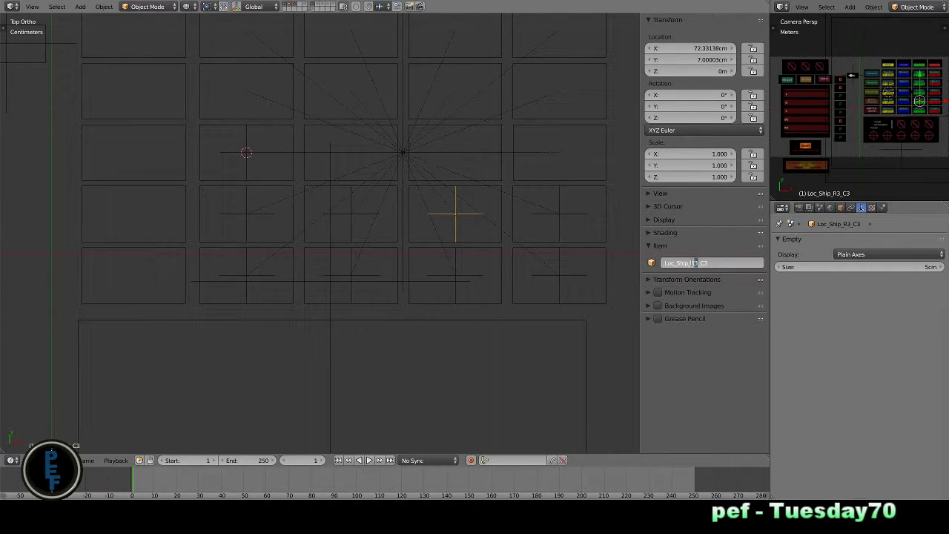
key("Return")
Fix the row-3 column 2 and column 1 names, then start renaming the copied empty above
right_click(354, 226)
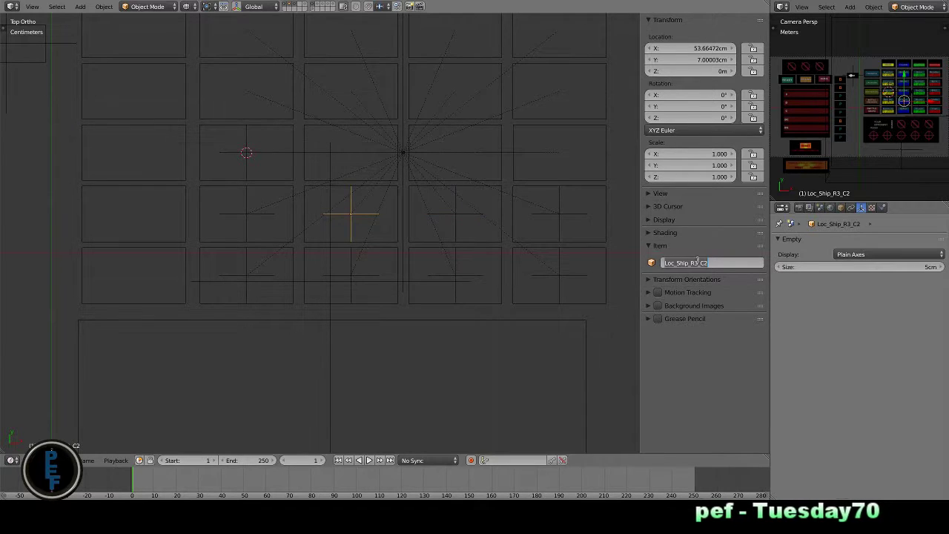
double_click(695, 263)
key("Return")
right_click(249, 238)
double_click(695, 262)
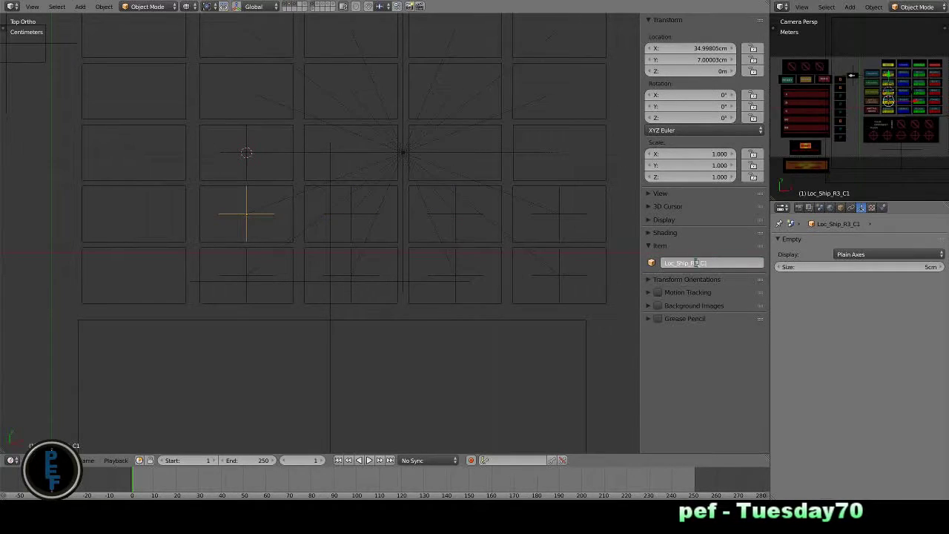
right_click(246, 153)
double_click(703, 263)
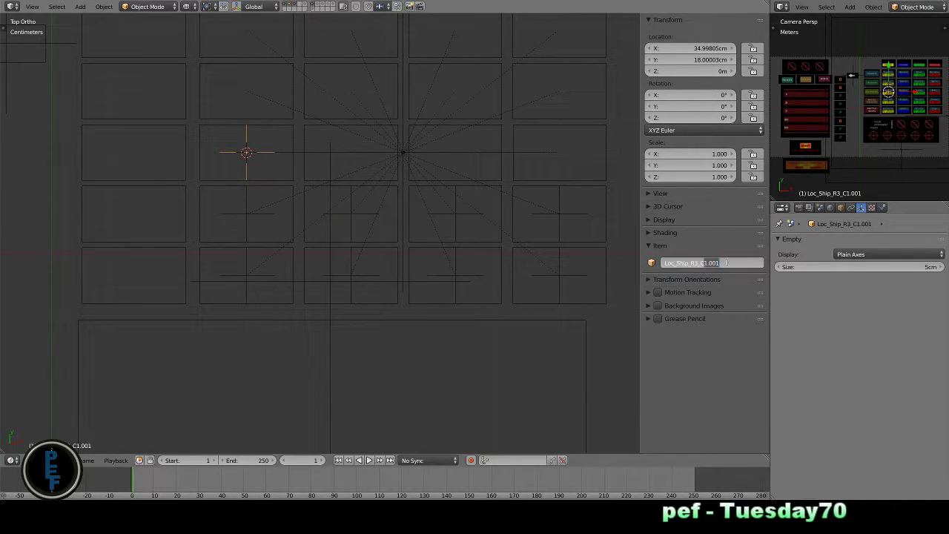
right_click(314, 137)
Duplicate Loc_Ship_R3_C1.001 and place the copy on the F_C_Bant tile centre
scroll(267, 195, "up", 2)
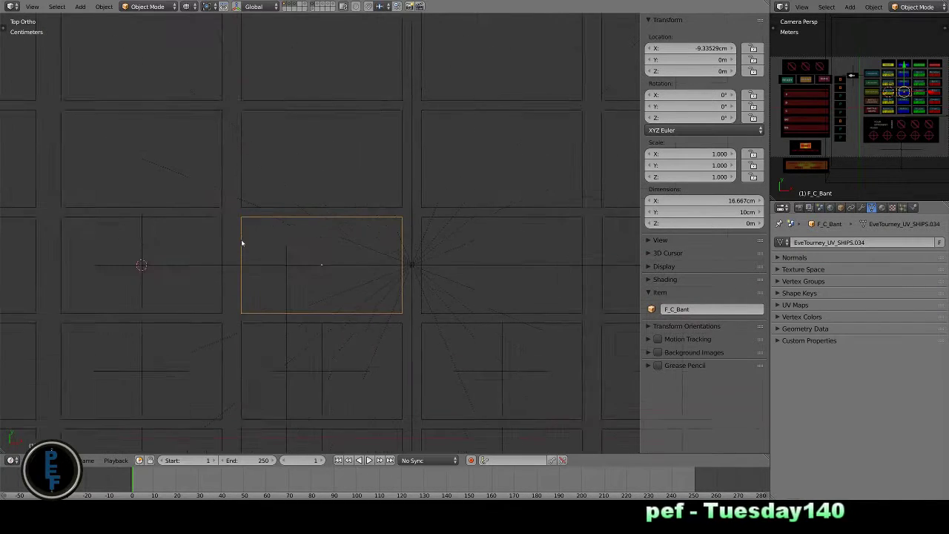
key("shift+s")
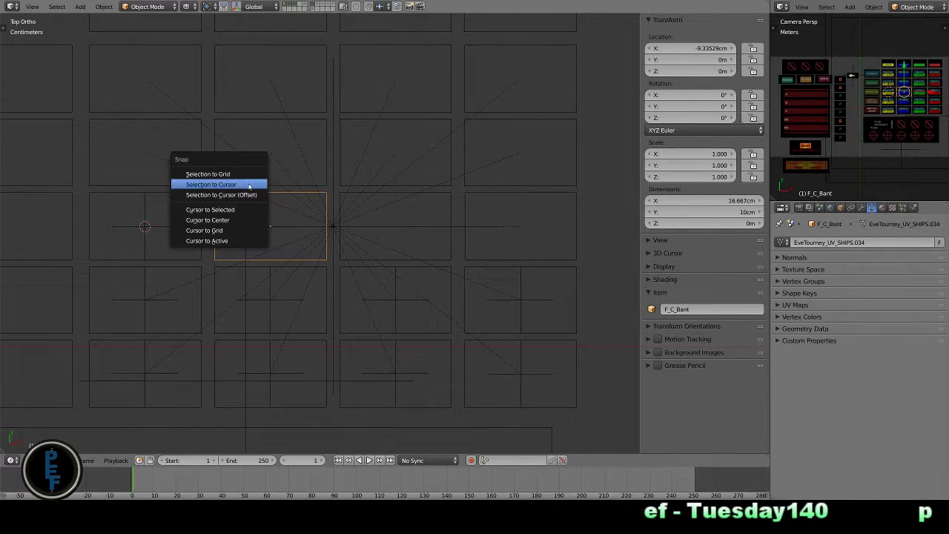
left_click(212, 208)
right_click(179, 233)
key("shift+d")
key("shift+s")
left_click(178, 206)
Duplicate the empty again and move the copy onto the F_G_Maul tile centre
key("shift+s")
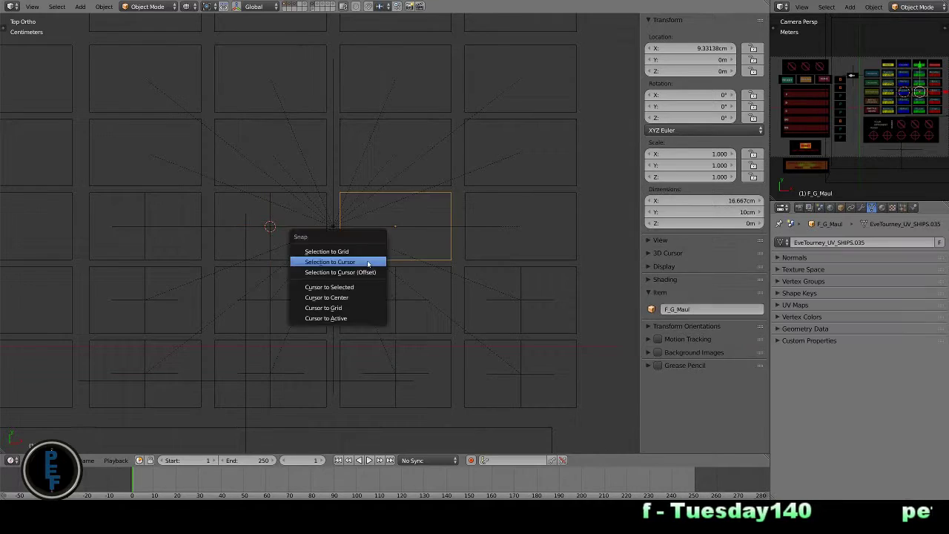
left_click(312, 284)
right_click(268, 230)
key("shift+d")
key("shift+s")
left_click(252, 195)
Move the newest empty onto the F_M_Rift tile centre and renumber it to column 4
right_click(492, 259)
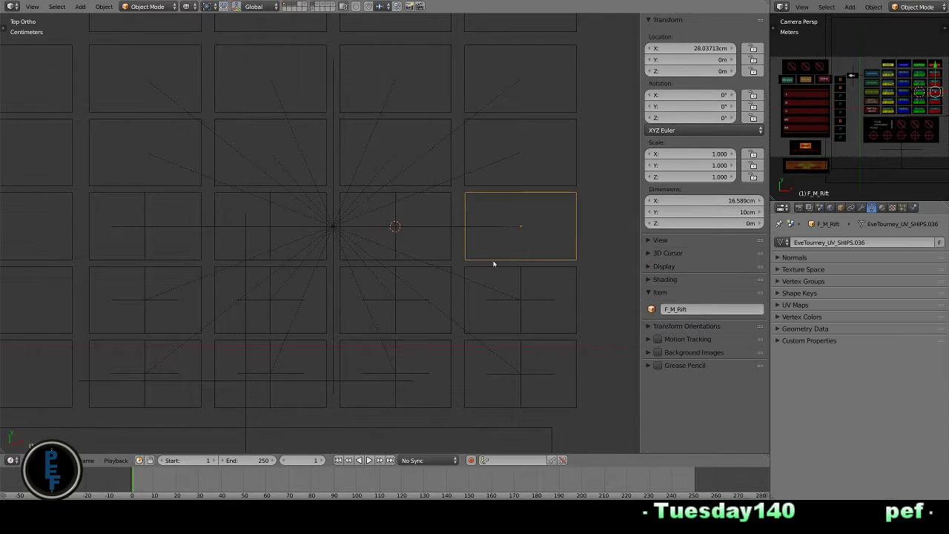
key("shift+s")
right_click(398, 245)
key("shift+s")
left_click(367, 214)
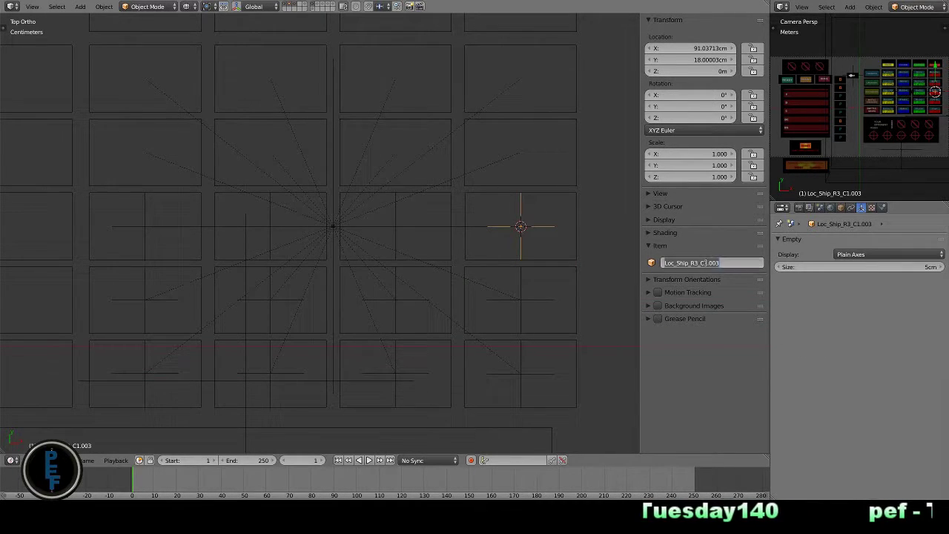
key("BackSpace")
key("BackSpace")
key("BackSpace")
type("4")
Rename another row locator, snap it to the 3D cursor and place a duplicate there
right_click(407, 246)
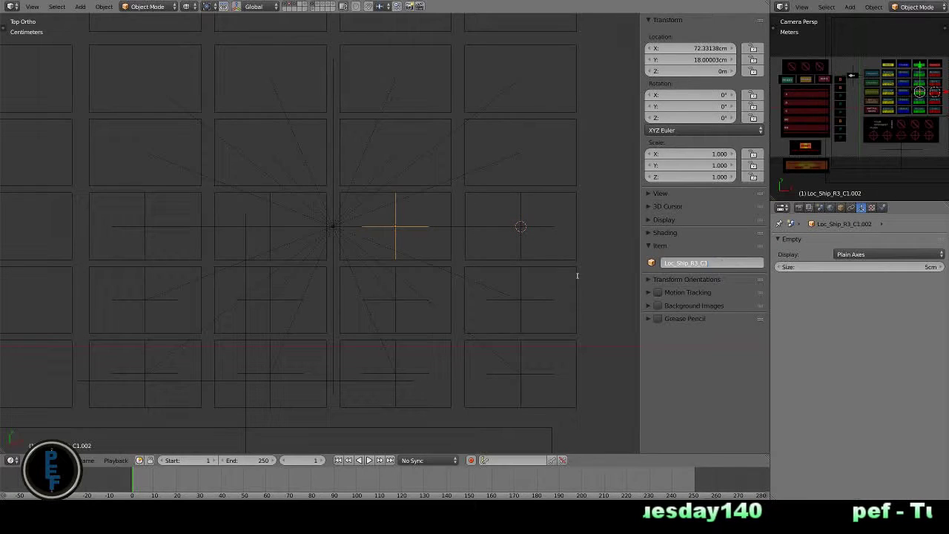
right_click(267, 246)
double_click(710, 263)
key("BackSpace")
key("BackSpace")
key("BackSpace")
key("Return")
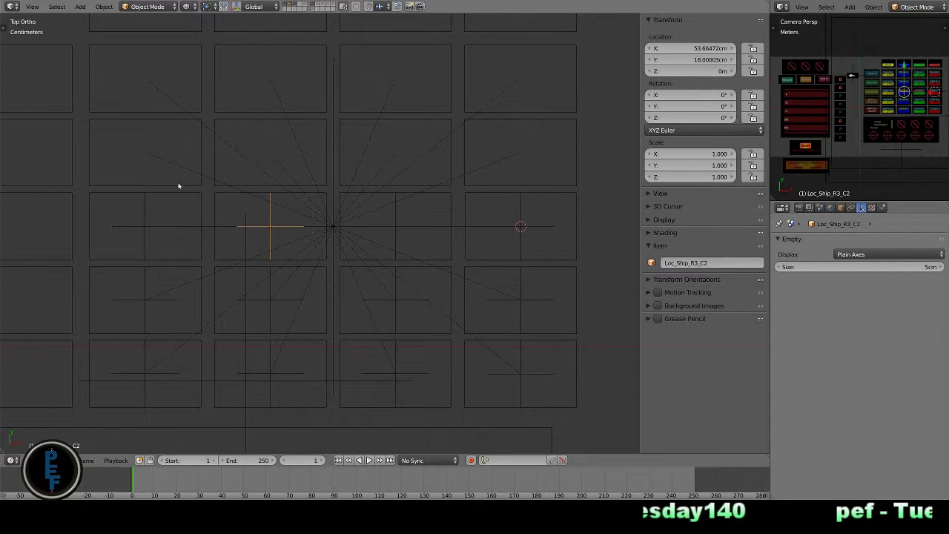
left_click(145, 226)
key("shift+s")
left_click(176, 195)
left_click(145, 153)
key("shift+s")
Name the moved locator Loc_Ship_R2_C1 and snap it onto the F_C_Merl tile centre
left_click(145, 219)
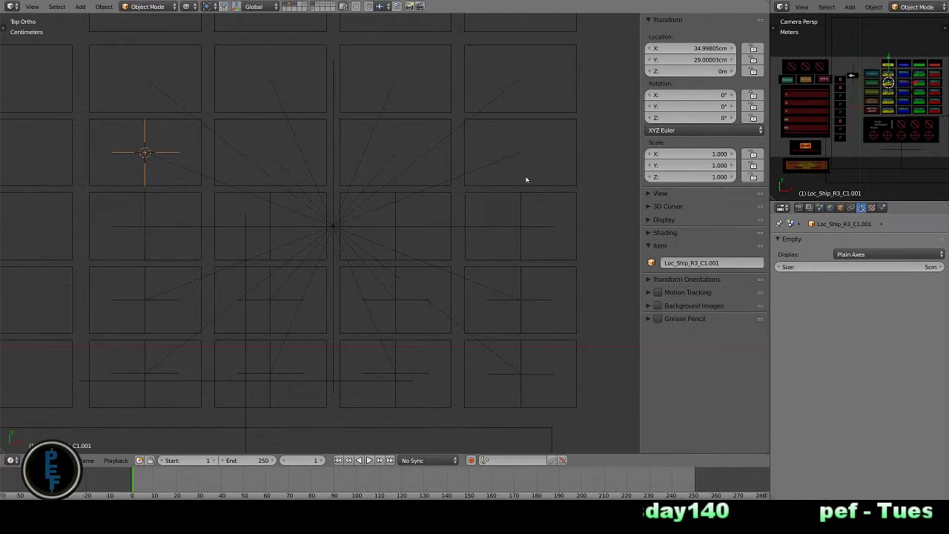
double_click(696, 263)
type("2")
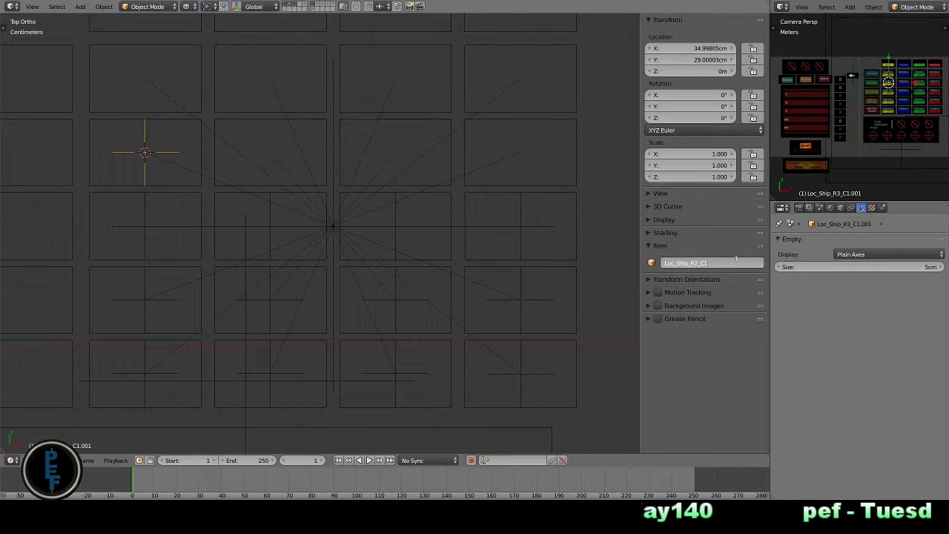
key("Return")
right_click(215, 182)
key("shift+s")
left_click(215, 182)
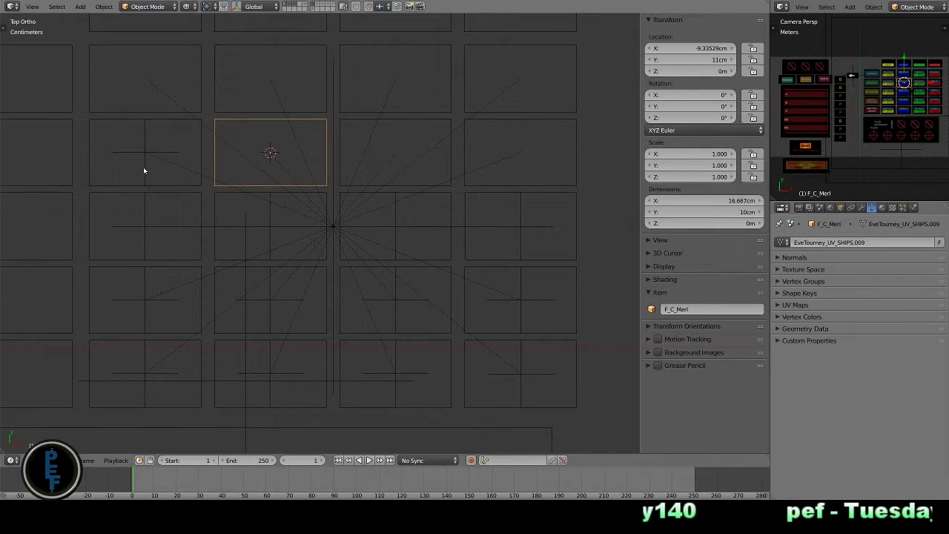
right_click(143, 167)
key("shift+s")
left_click(127, 166)
Snap the locator onto the F_G_Incu tile, duplicate it and mark the next tile's centre
right_click(341, 177)
key("shift+s")
left_click(327, 212)
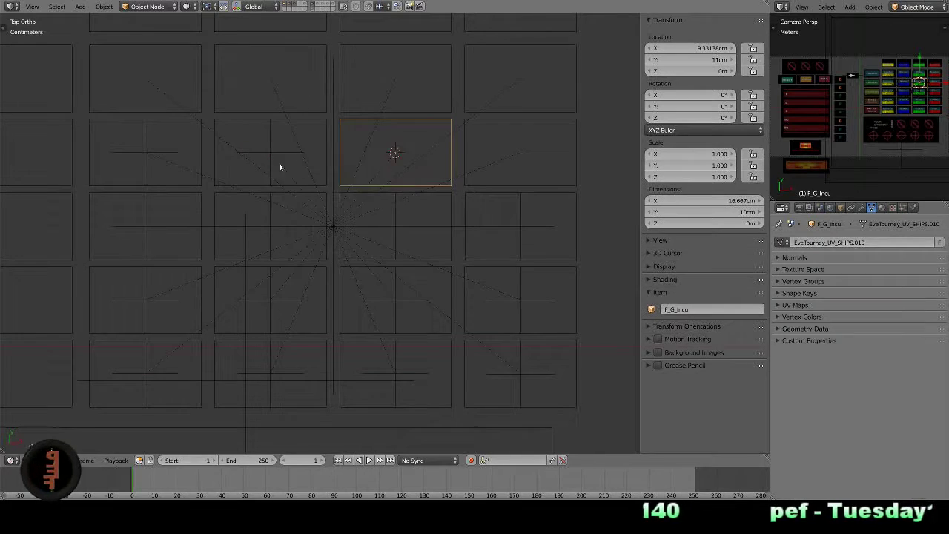
right_click(273, 152)
key("shift+s")
left_click(269, 131)
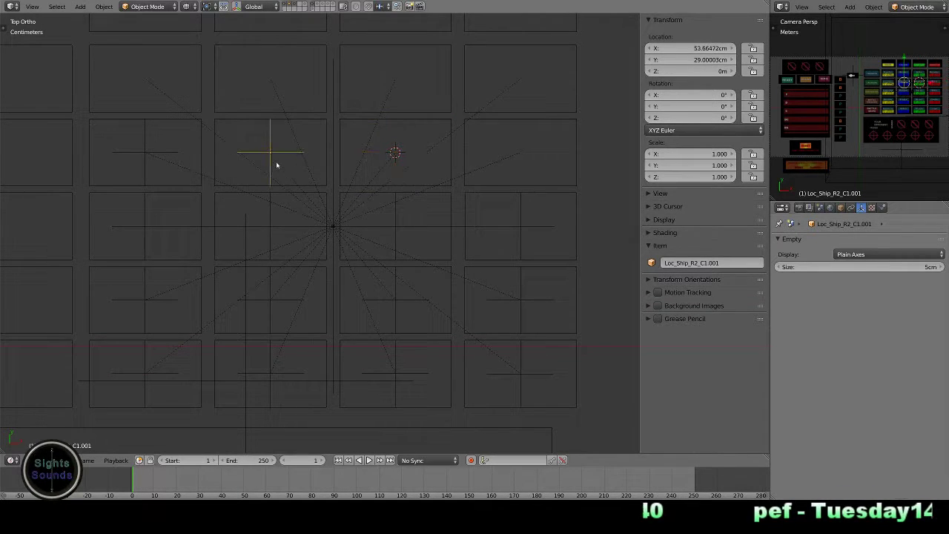
key("shift+d")
right_click(276, 161)
key("shift+s")
left_click(290, 188)
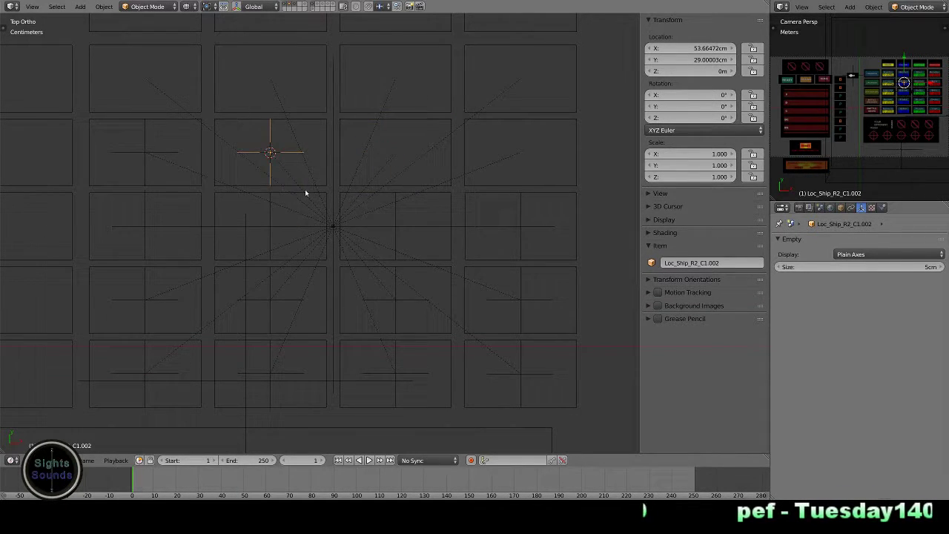
Move the locator onto the next ship tile to the right
right_click(349, 185)
key("shift+s")
left_click(349, 184)
right_click(268, 162)
key("shift+s")
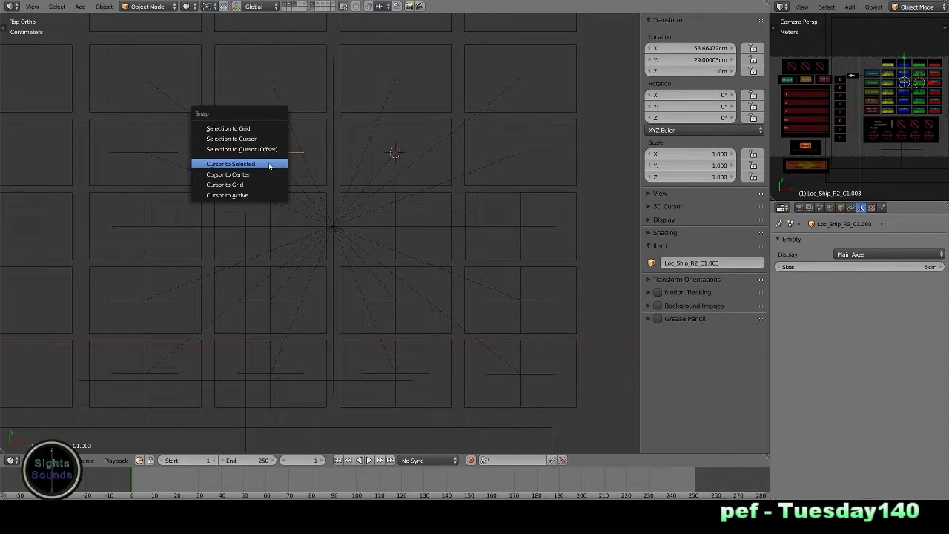
left_click(231, 139)
Duplicate a locator onto the last tile in the row, undoing the extra copy
right_click(502, 205)
key("shift+s")
left_click(460, 210)
right_click(396, 160)
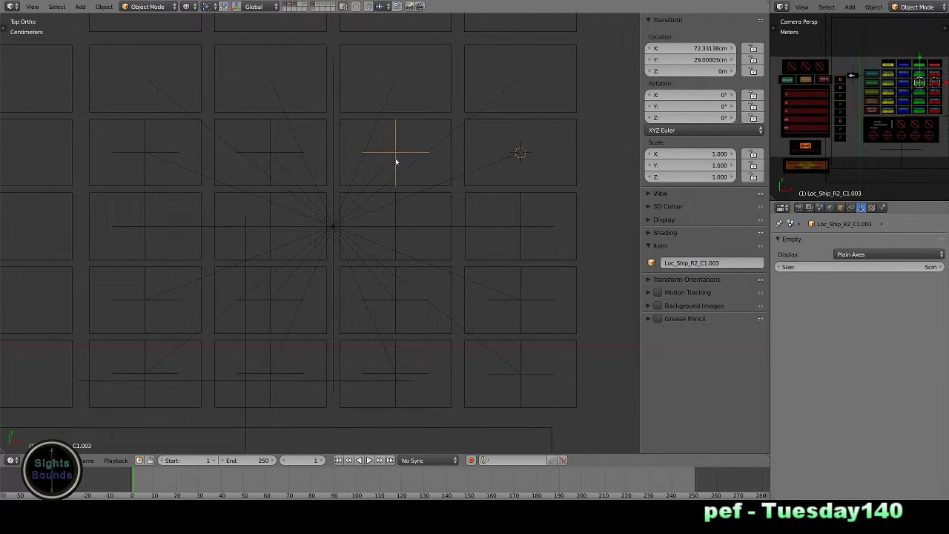
key("shift+d")
right_click(396, 160)
key("shift+s")
left_click(364, 144)
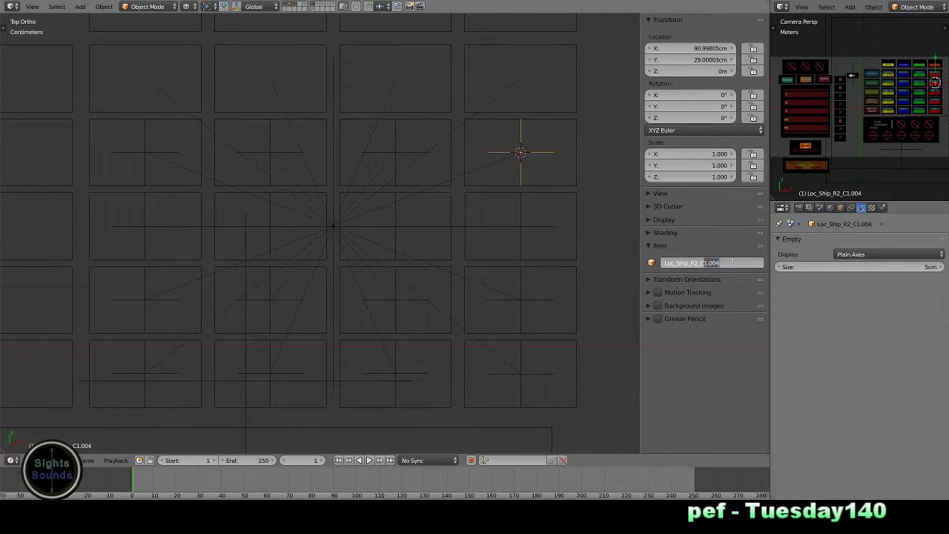
key("ctrl+z")
key("ctrl+z")
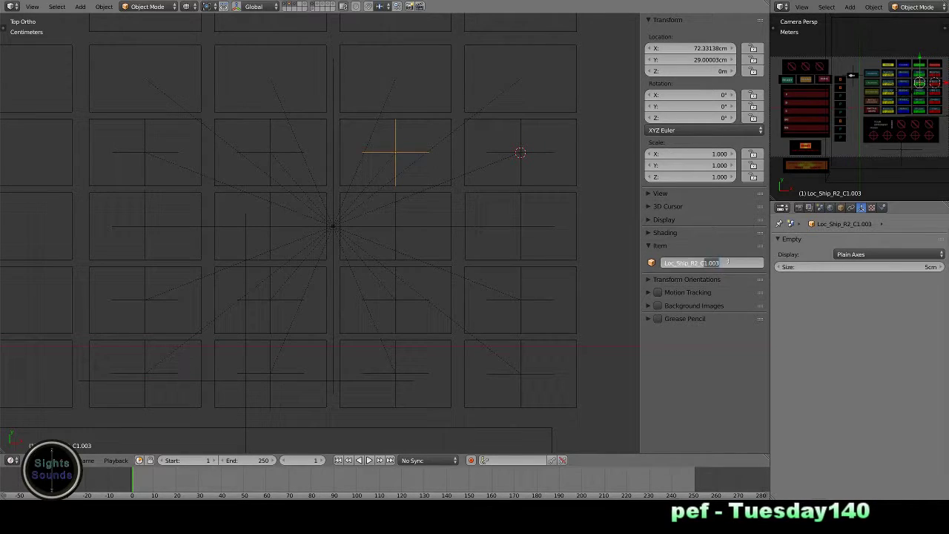
Name the second-tile locator Loc_Ship_R2_C2 and select the F_A_Cruc tile in the top row
right_click(269, 166)
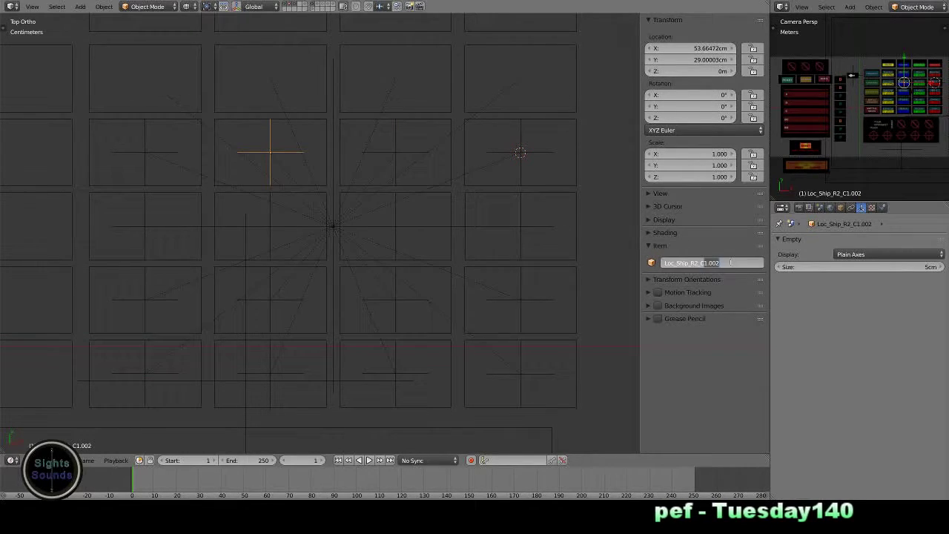
type("2")
key("Return")
key("a")
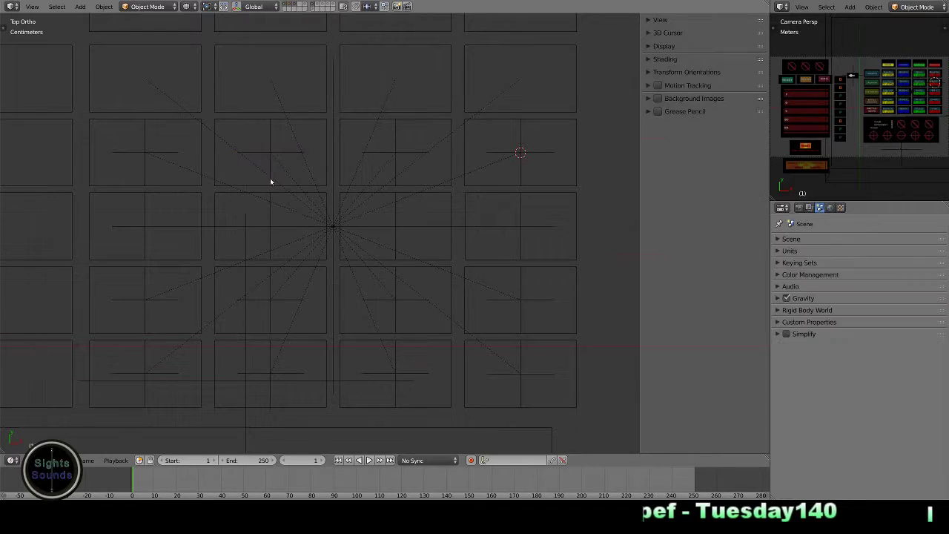
right_click(168, 166)
middle_click_drag(168, 166, 227, 197, "shift")
Snap the locator empty onto the first top-row tile and name it Loc_Ship_R1_C1
key("shift+s")
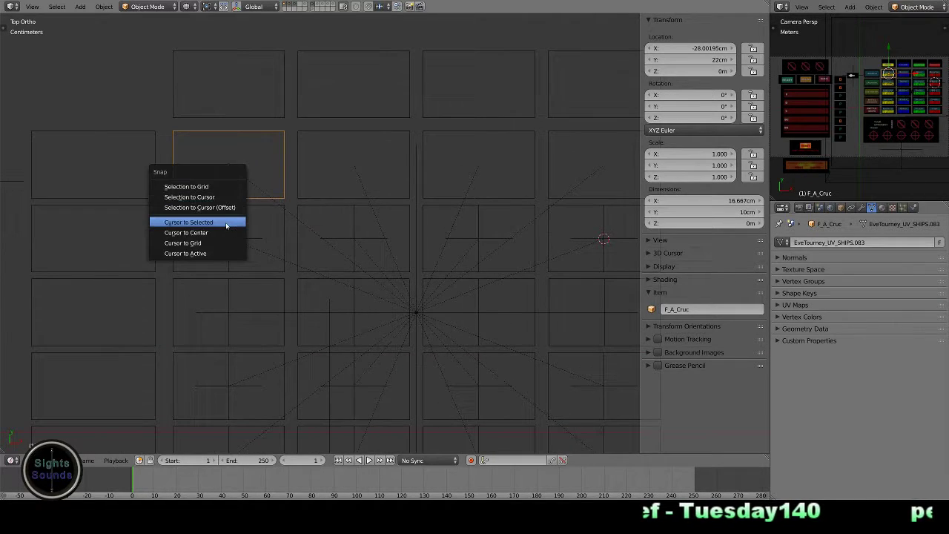
left_click(229, 221)
right_click(229, 232)
key("shift+s")
left_click(222, 202)
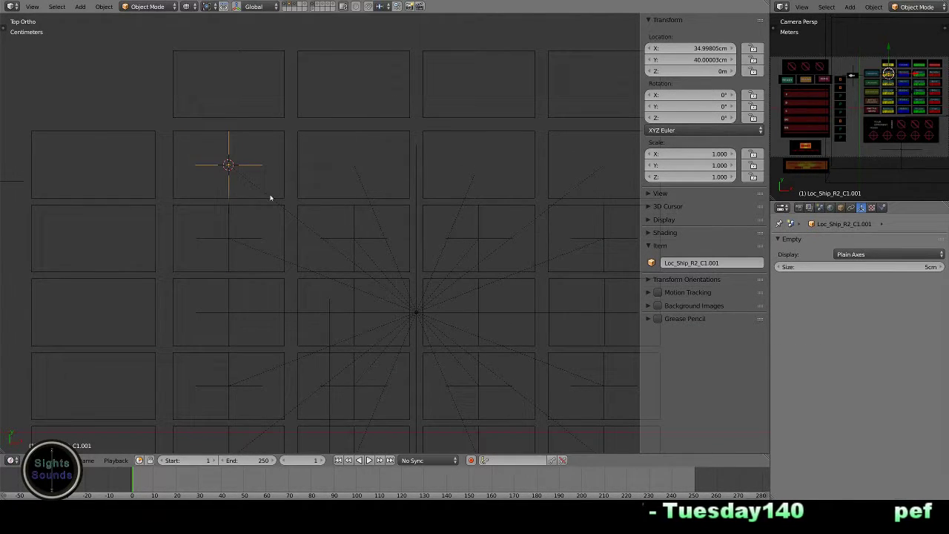
right_click(329, 198)
key("shift+s")
right_click(229, 165)
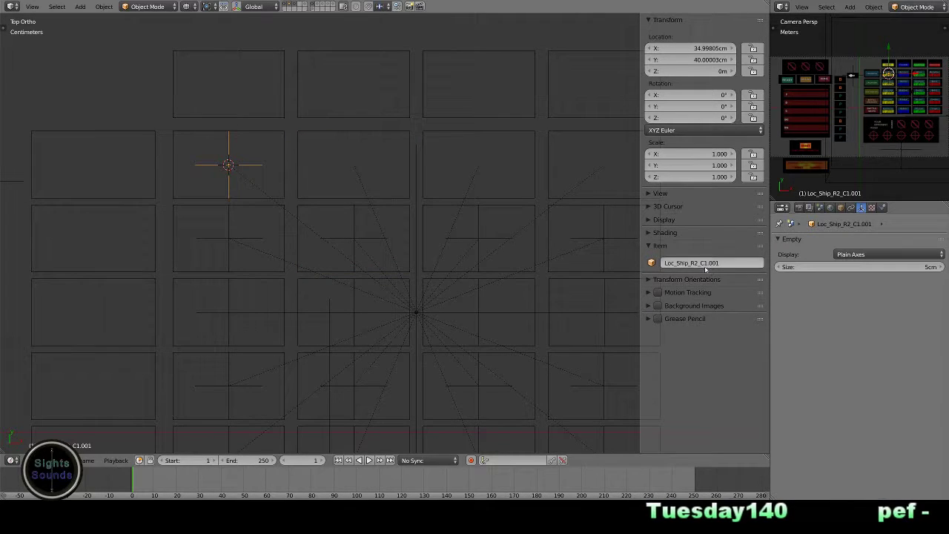
key("BackSpace")
key("BackSpace")
key("BackSpace")
key("Return")
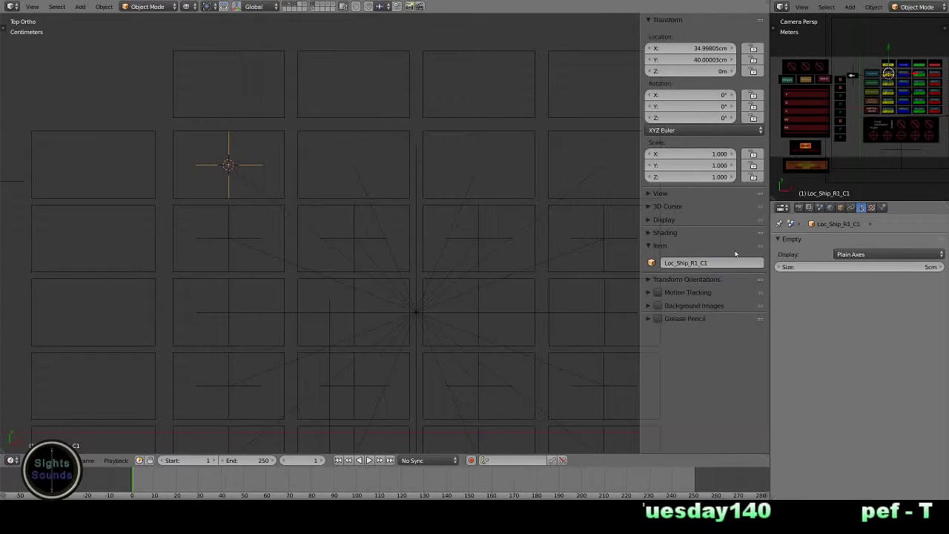
Duplicate the locator and snap the copy onto the second top-row tile
right_click(302, 151)
key("shift+s")
left_click(282, 155)
right_click(245, 162)
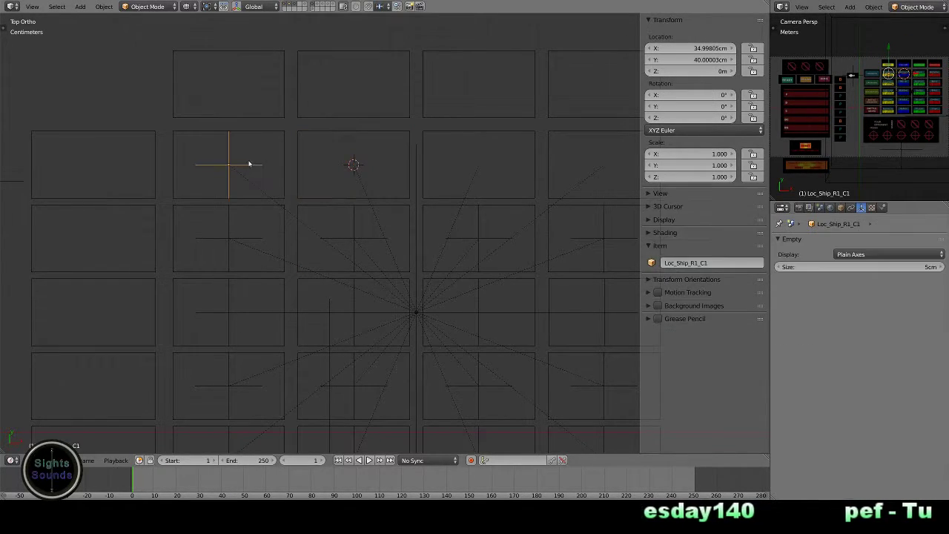
key("shift+d")
key("Escape")
left_click(222, 138)
Snap another locator duplicate onto the third tile of the top row
right_click(437, 178)
left_click(392, 213)
right_click(353, 165)
key("shift+d")
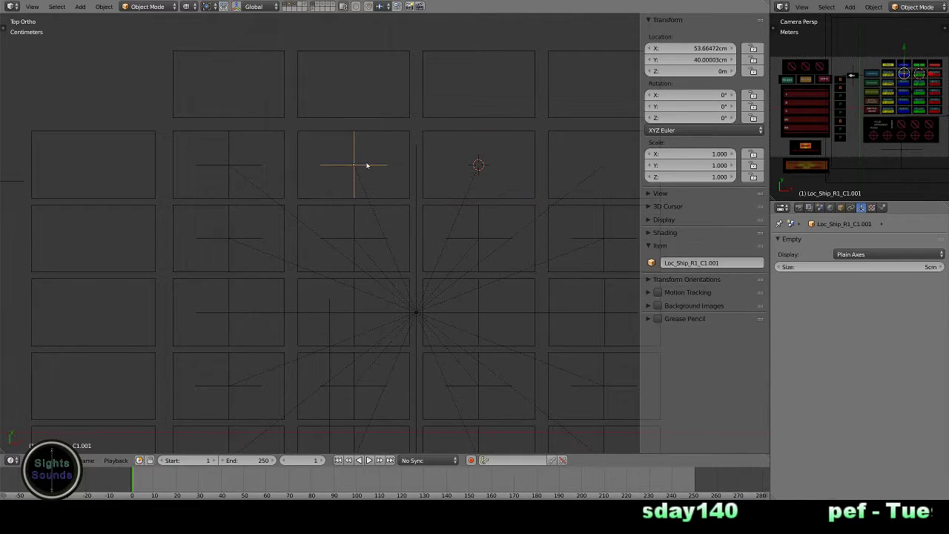
key("shift+s")
left_click(361, 138)
Snap a further locator duplicate onto the F_M_Breach tile, the last in the top row
right_click(345, 201)
key("shift+s")
left_click(319, 224)
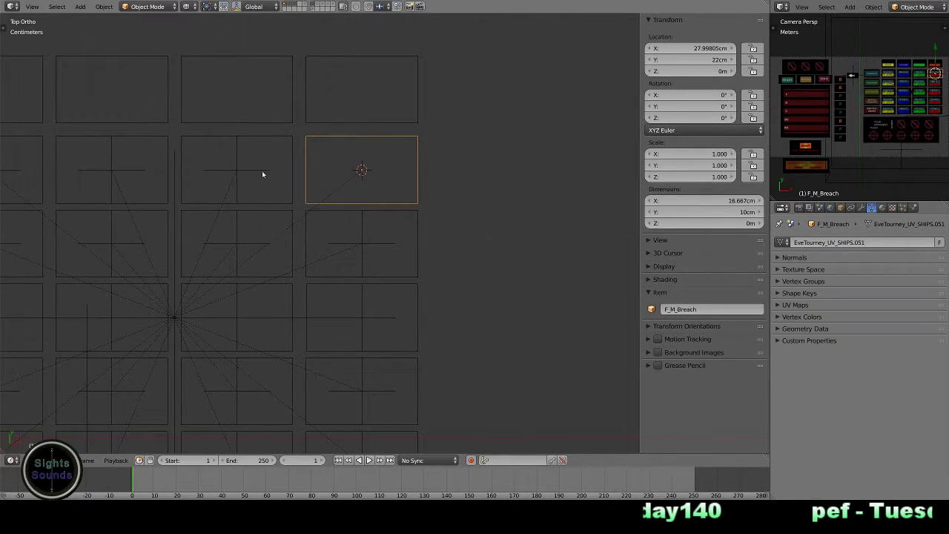
right_click(262, 171)
key("shift+d")
key("shift+s")
left_click(224, 147)
Rename the locator on the last top-row tile to Loc_Ship_R1_C4
scroll(336, 241, "down", 2)
scroll(375, 294, "up", 1)
left_click(712, 263)
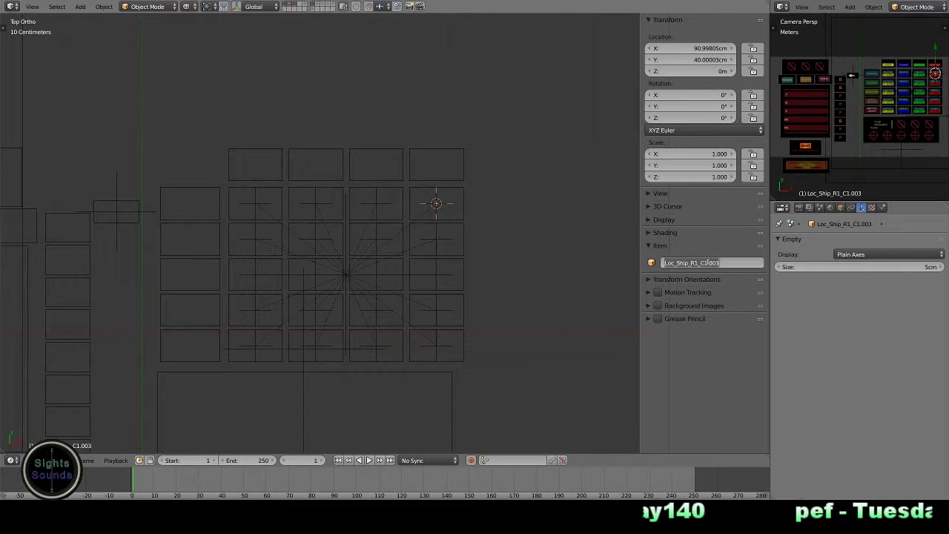
type("Loc_Ship_R1_C4")
key("Return")
Rename the third and second top-row locators to Loc_Ship_R1_C3 and Loc_Ship_R1_C2
scroll(363, 249, "up", 1)
scroll(363, 248, "up", 3)
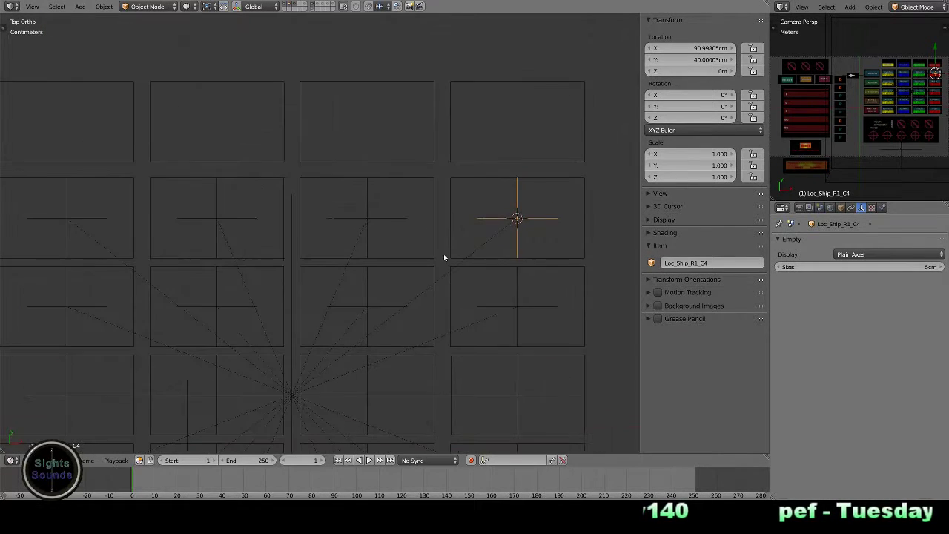
right_click(367, 218)
left_click(712, 263)
type("Loc_Ship_R1_C3")
key("Return")
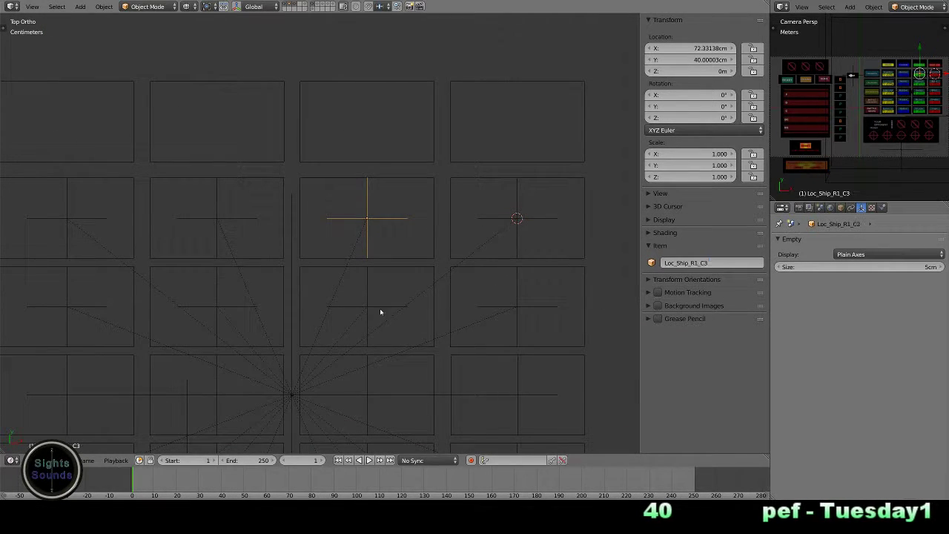
right_click(217, 218)
left_click(712, 262)
type("Loc_Ship_R1_C2")
key("Return")
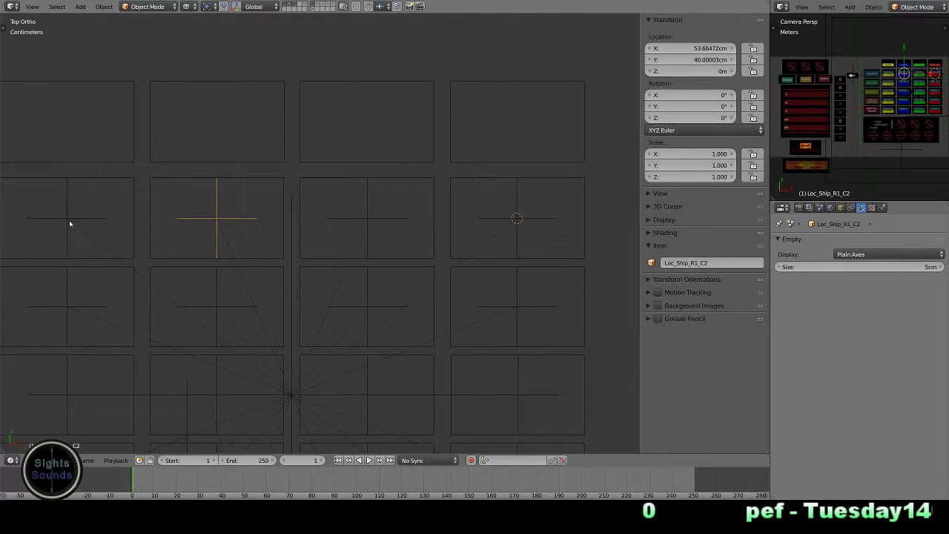
right_click(67, 218)
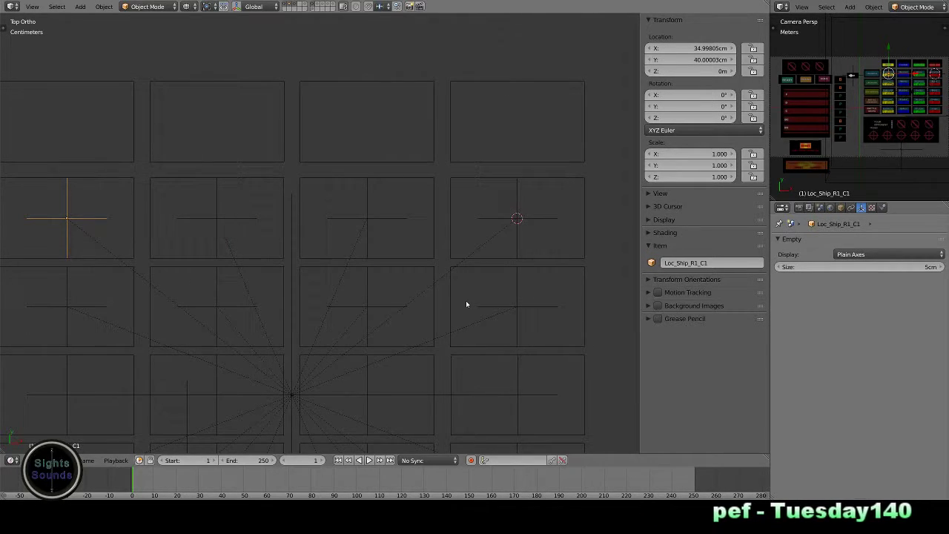
Add a Text object to the scene
scroll(252, 240, "down", 2)
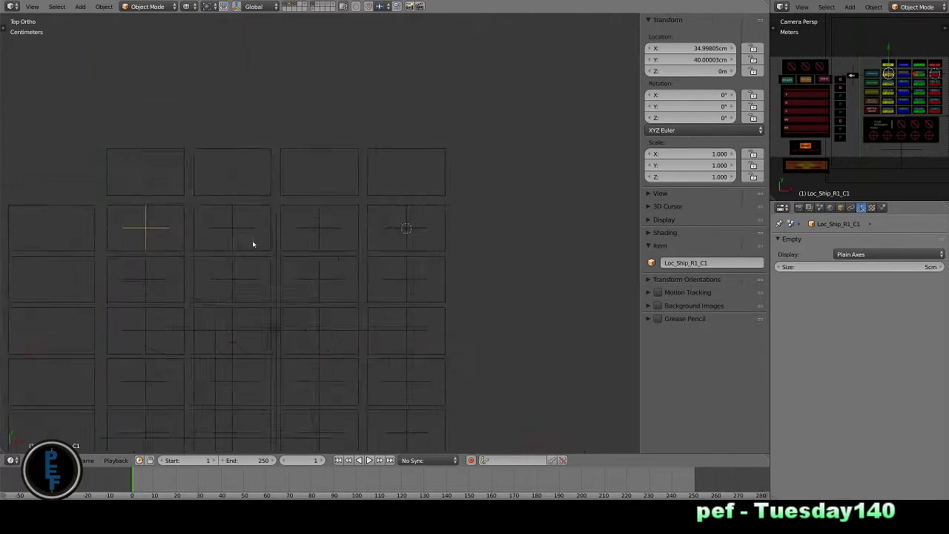
scroll(293, 264, "down", 3)
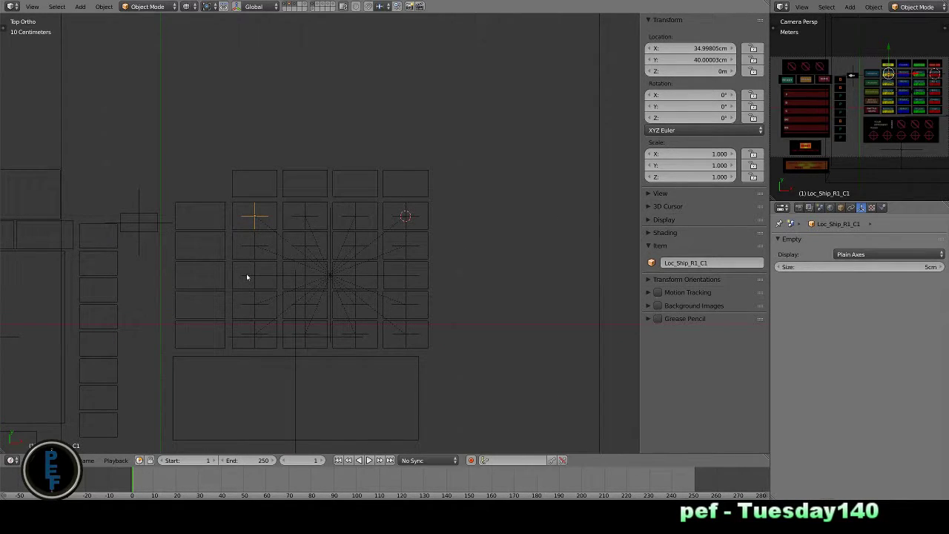
key("shift+a")
left_click(245, 317)
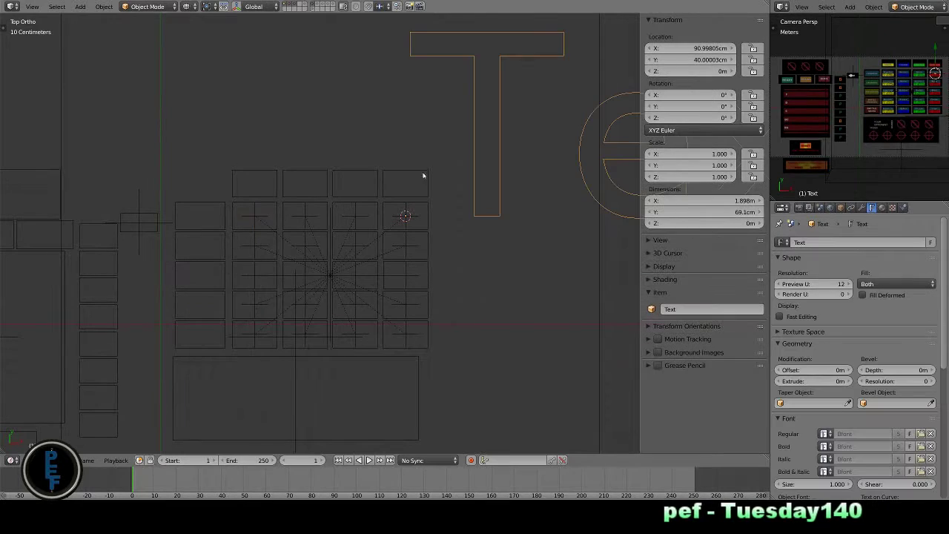
left_click(69, 234)
Move the Text object to the upper left, away from the tournament UI layout
scroll(475, 291, "down", 3)
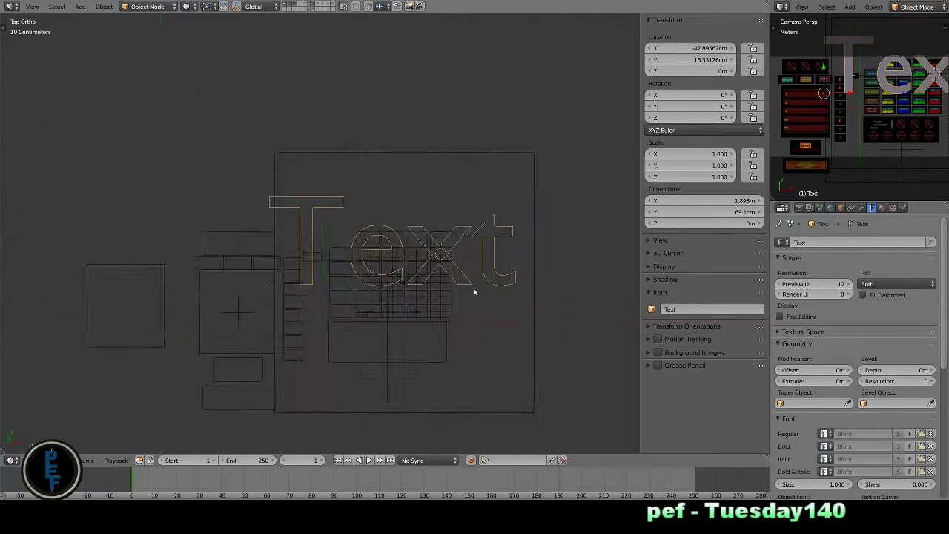
scroll(475, 292, "down", 2)
scroll(475, 291, "down", 2)
key("g")
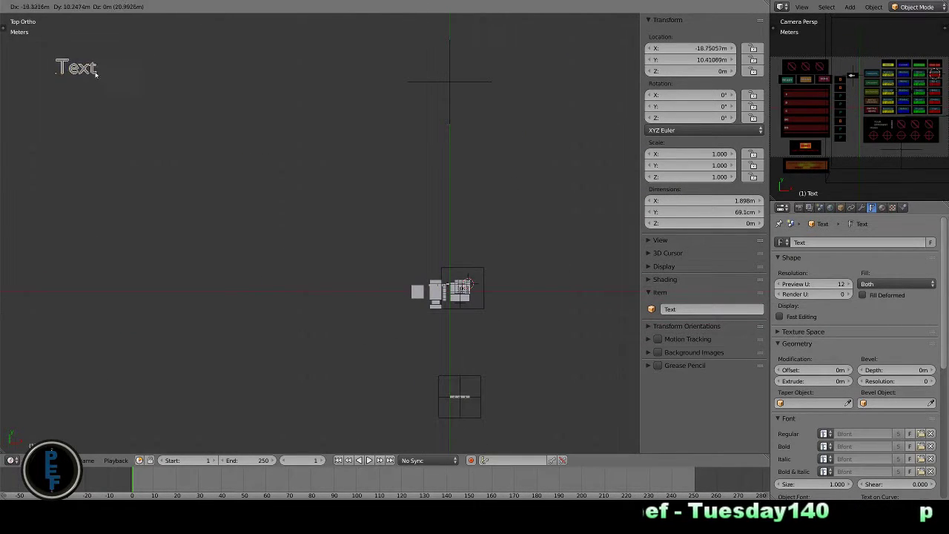
left_click(89, 68)
key("Tab")
Replace 'Text' with lines weighing one camera-view target set against per-ship-class sets parented with buttons
key("BackSpace")
key("BackSpace")
key("BackSpace")
type("I have to")
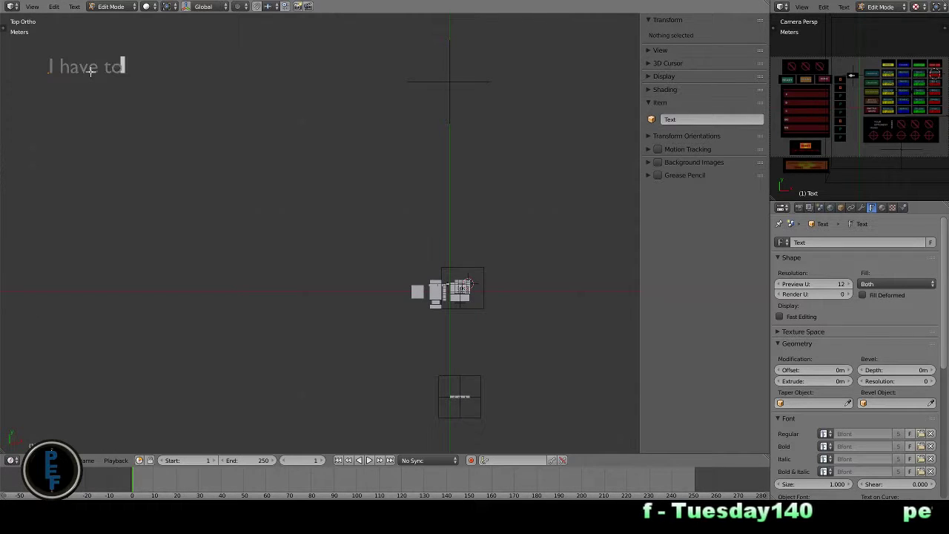
type(" think about whether")
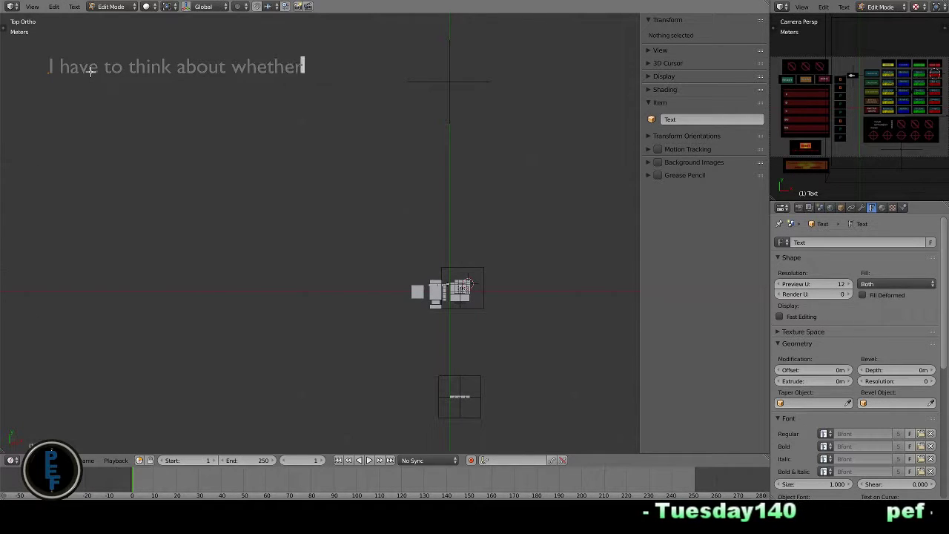
type(" I want just")
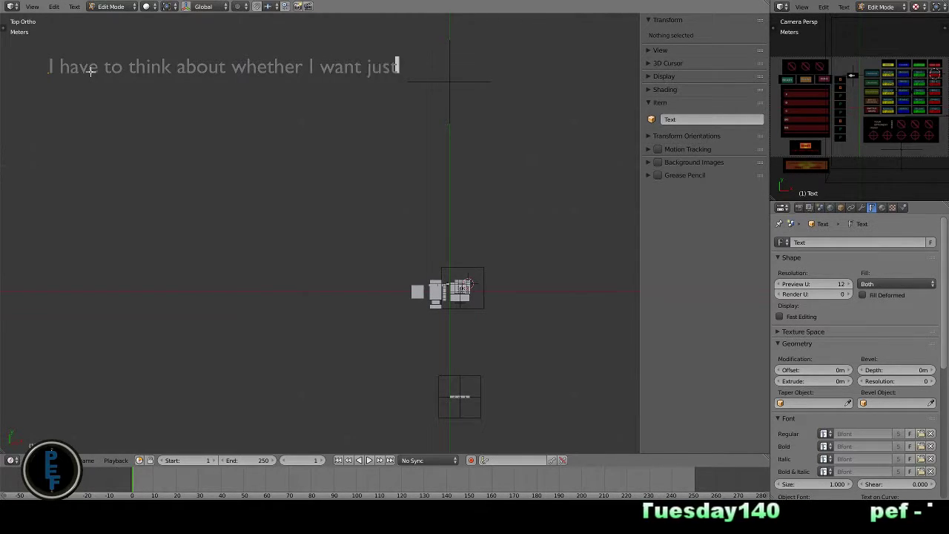
type(" on set of tagets")
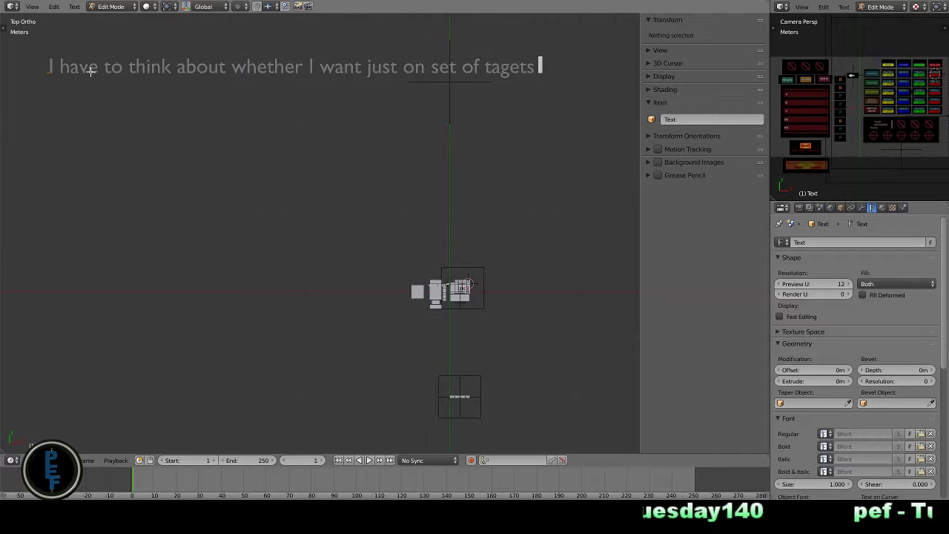
type(" \"on s")
key("BackSpace")
key("BackSpace")
key("BackSpace")
key("BackSpace")
key("BackSpace")
key("BackSpace")
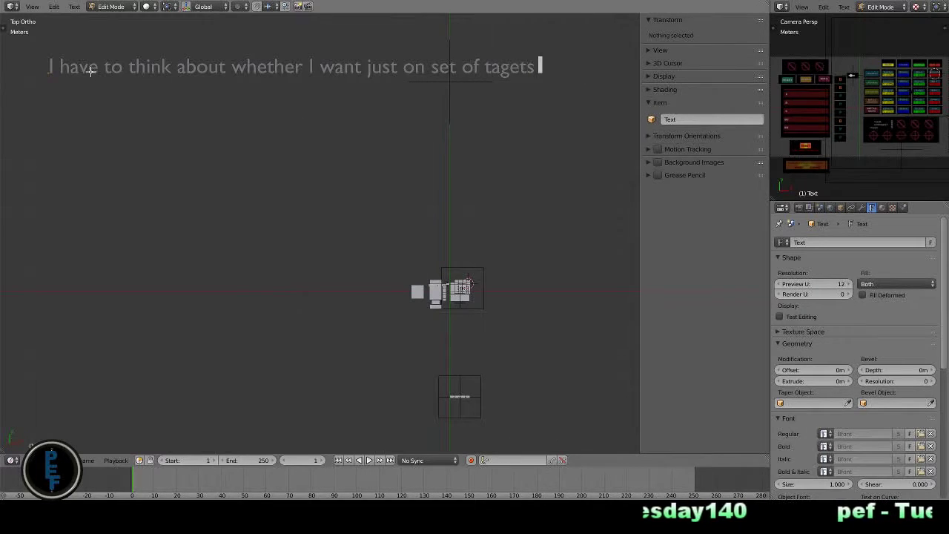
key("BackSpace")
key("BackSpace")
key("BackSpace")
type("rgets")
key("Return")
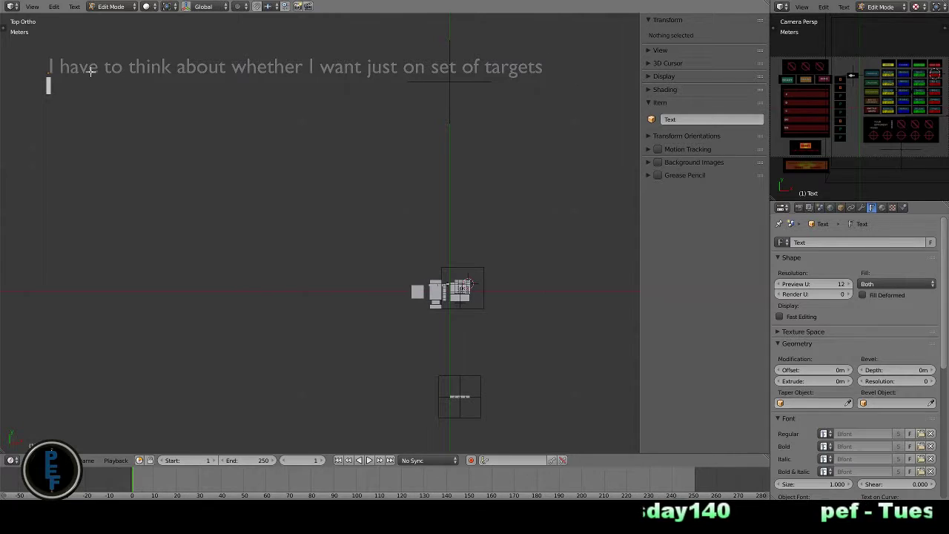
type("in ")
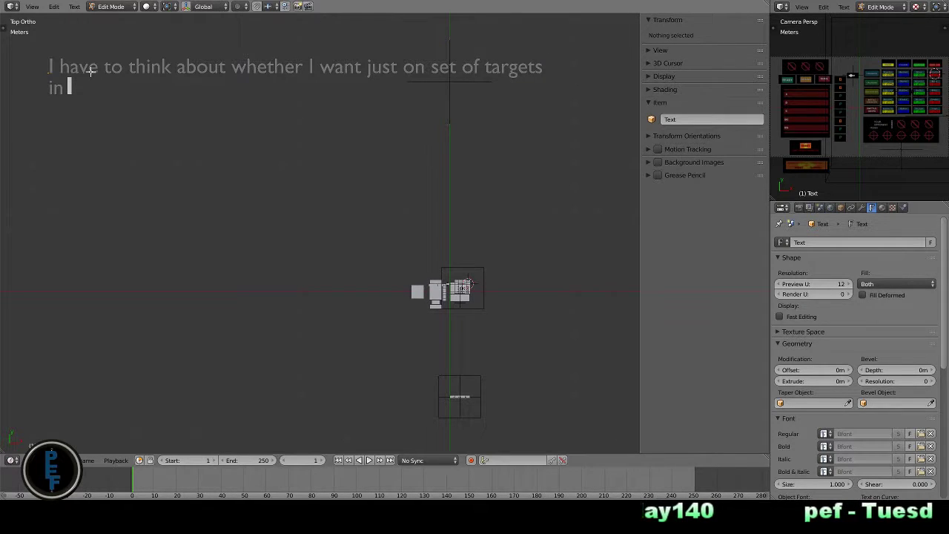
type("the")
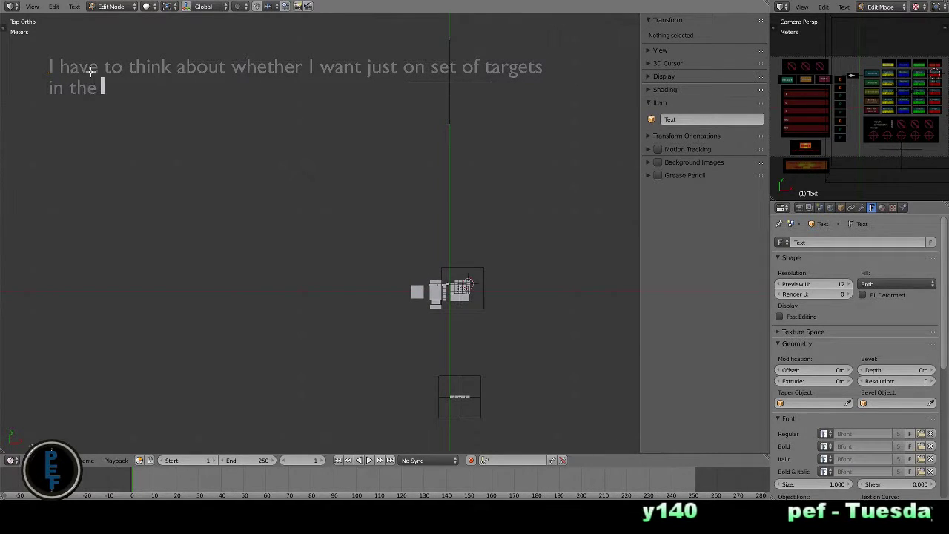
type(" camera view,")
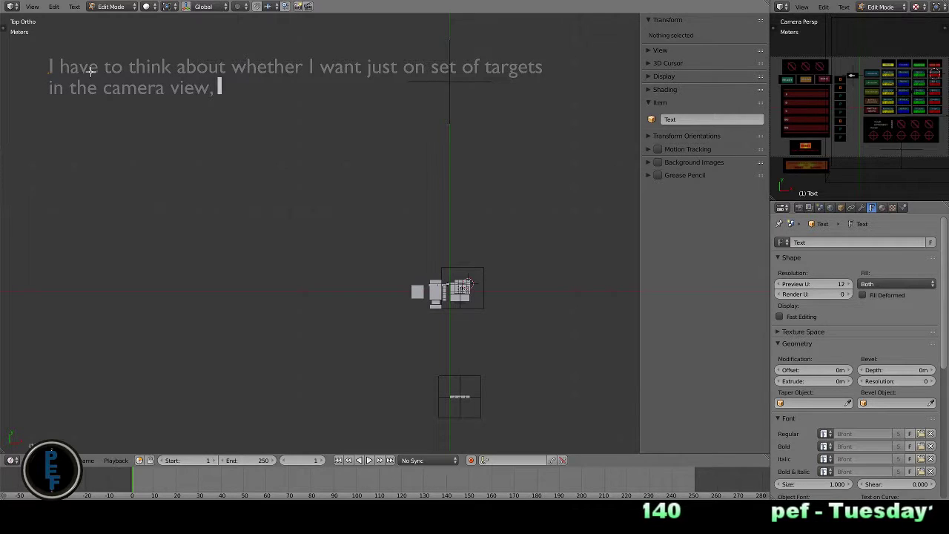
type(" or create a sep")
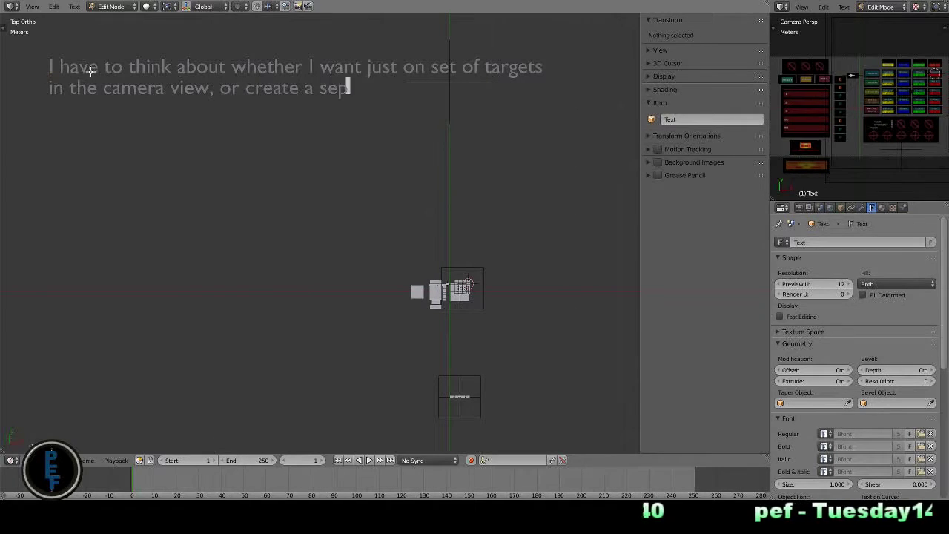
type("arate set for")
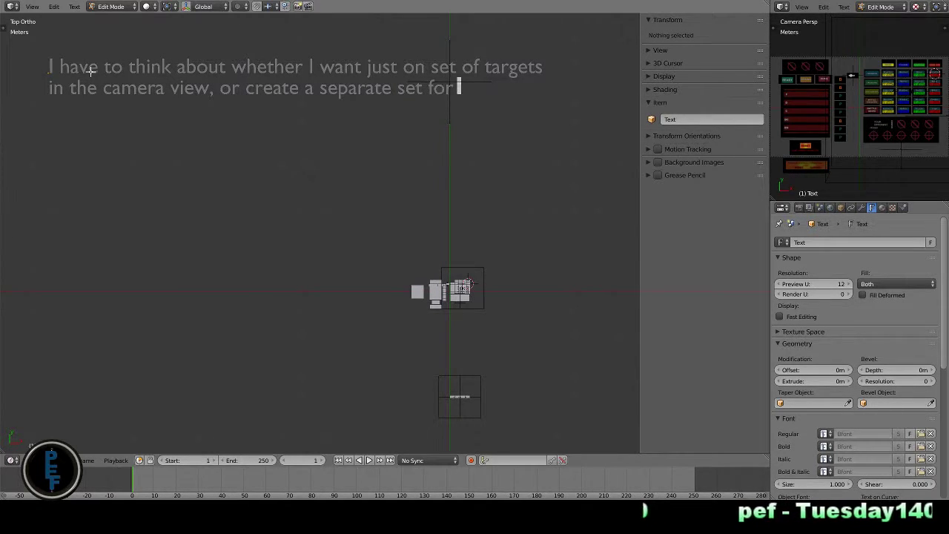
type(" each class")
key("Return")
type("o")
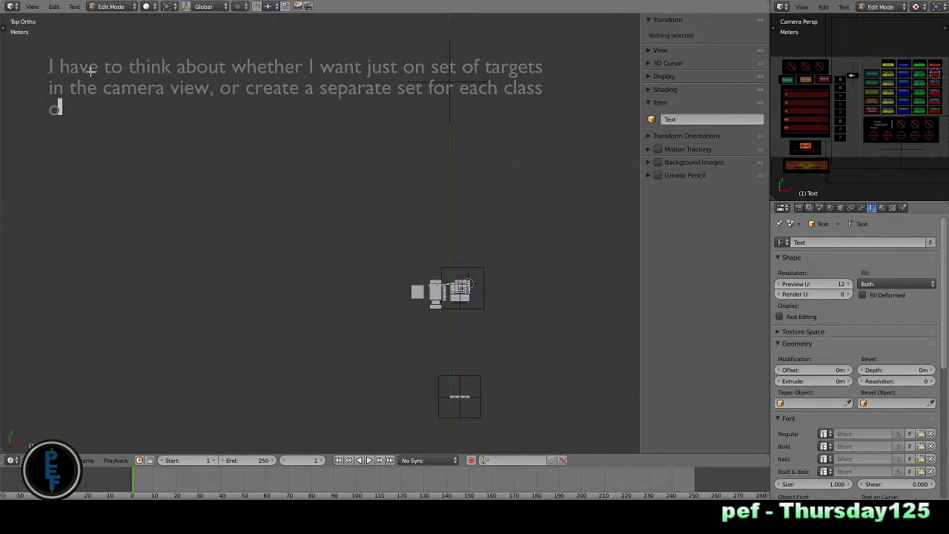
type("f ship, parented")
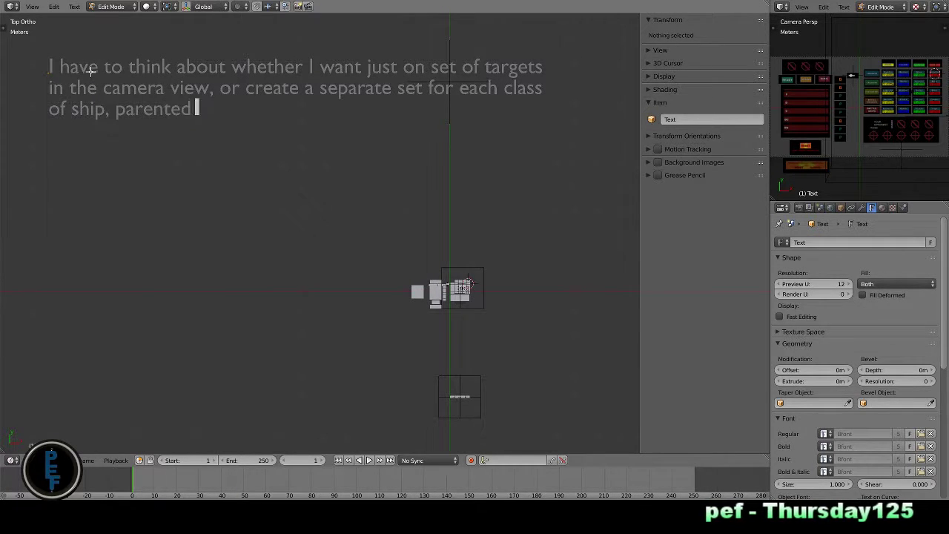
type(" along with the ")
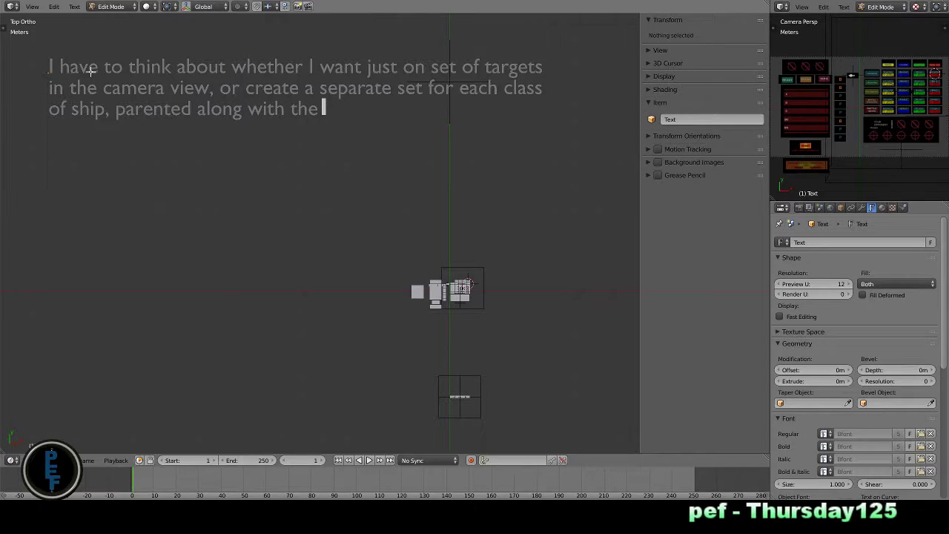
type("ship")
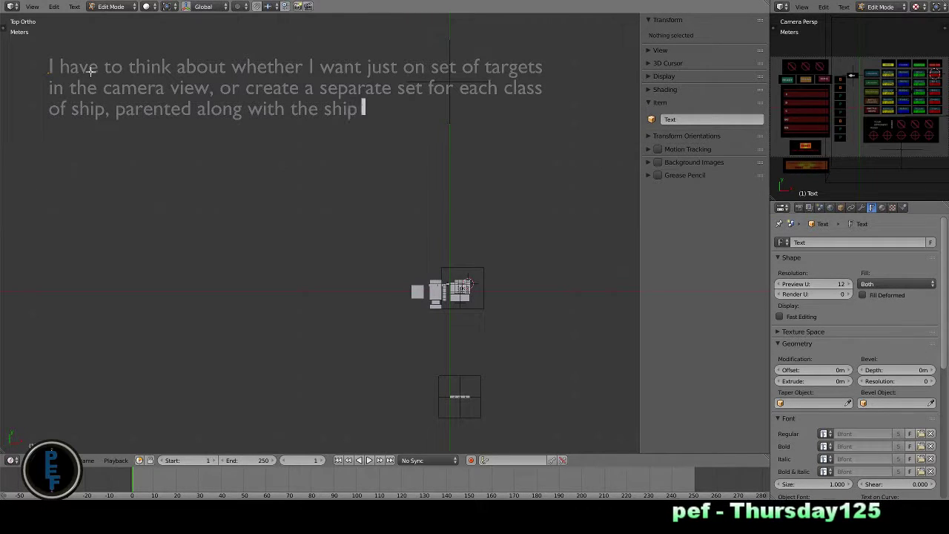
type(" buttons themselves")
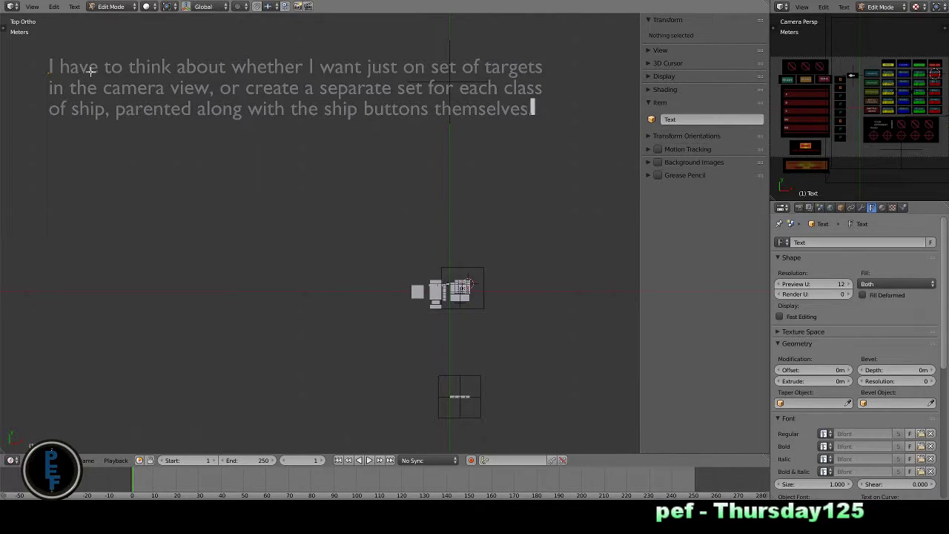
type(".")
Add the conclusion: leaning to option 2, more work but less chance of mishandling by the user
key("Return")
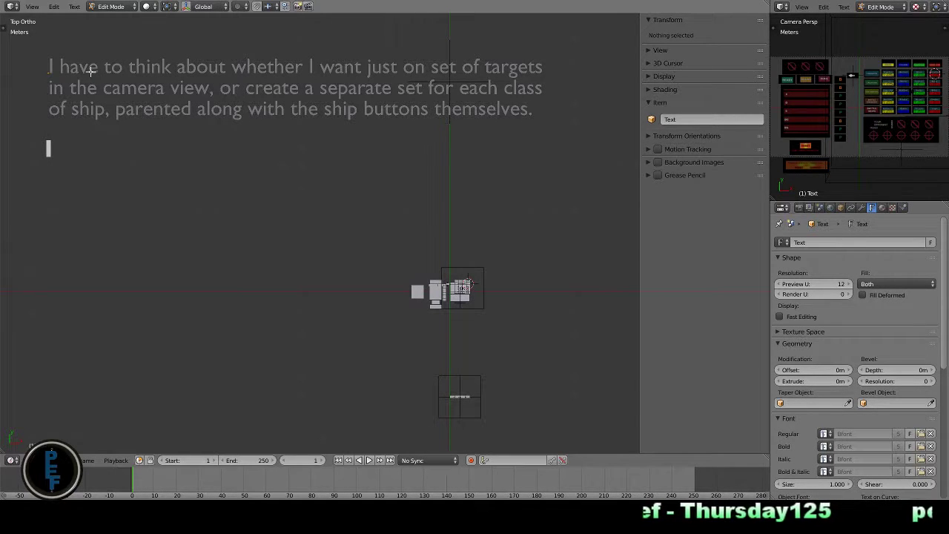
type("I'm leanin")
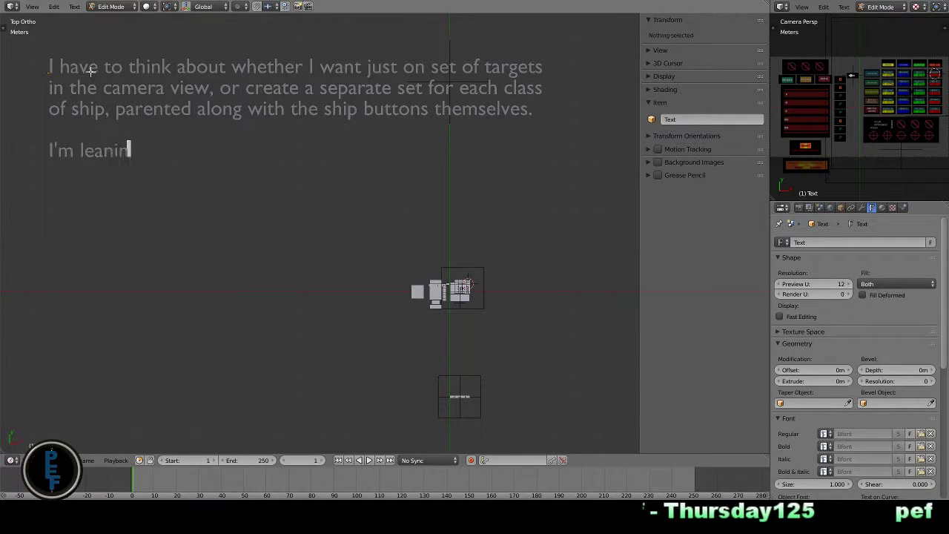
type("g to optop")
key("BackSpace")
key("BackSpace")
key("BackSpace")
type("tion ")
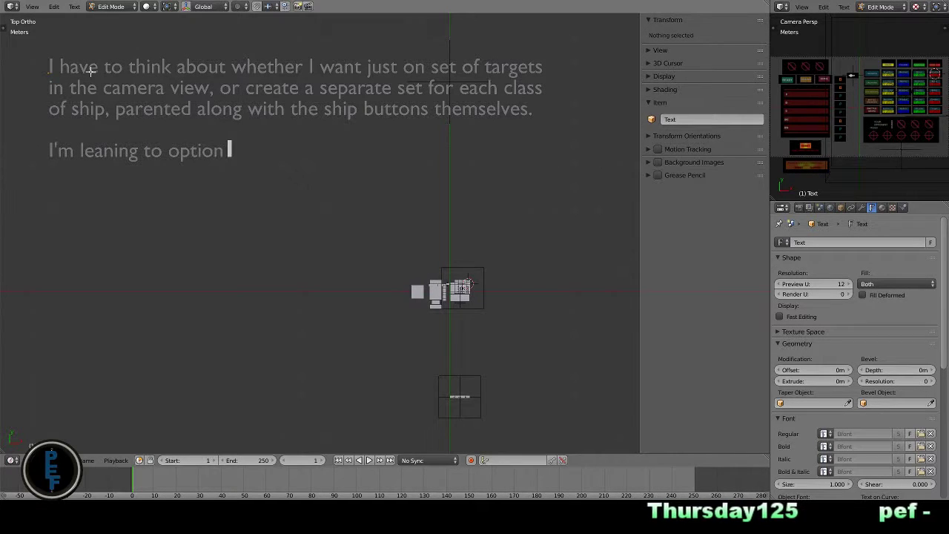
type("2: more work")
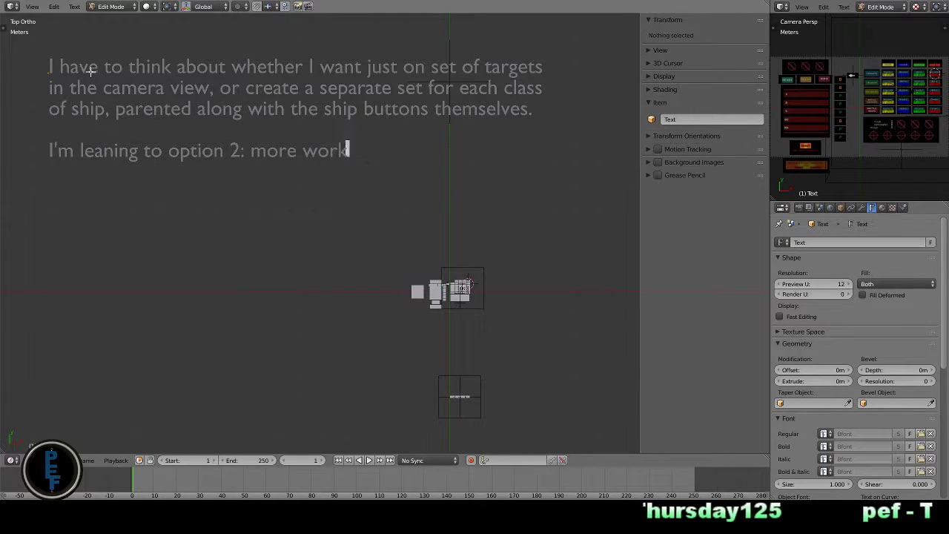
type(", less chance for mishand")
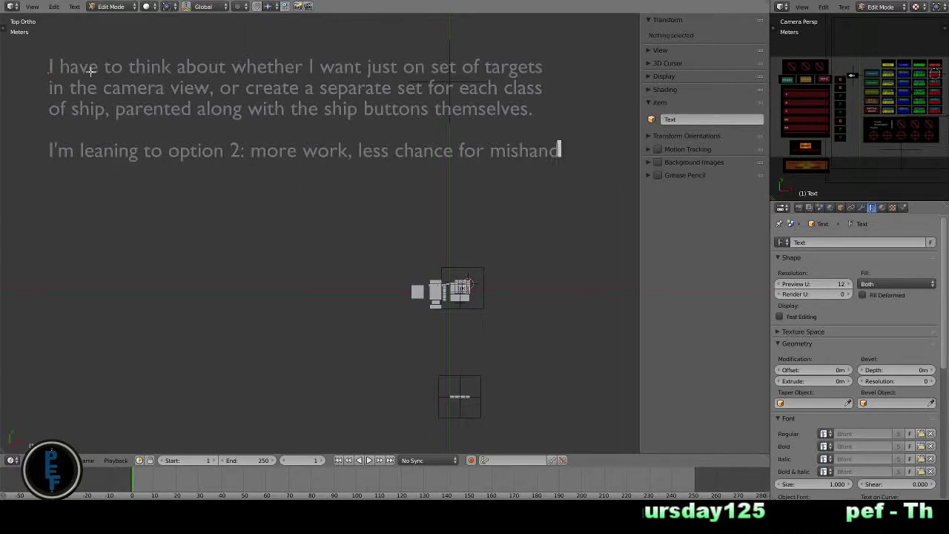
type("leing byt h")
key("BackSpace")
key("BackSpace")
key("BackSpace")
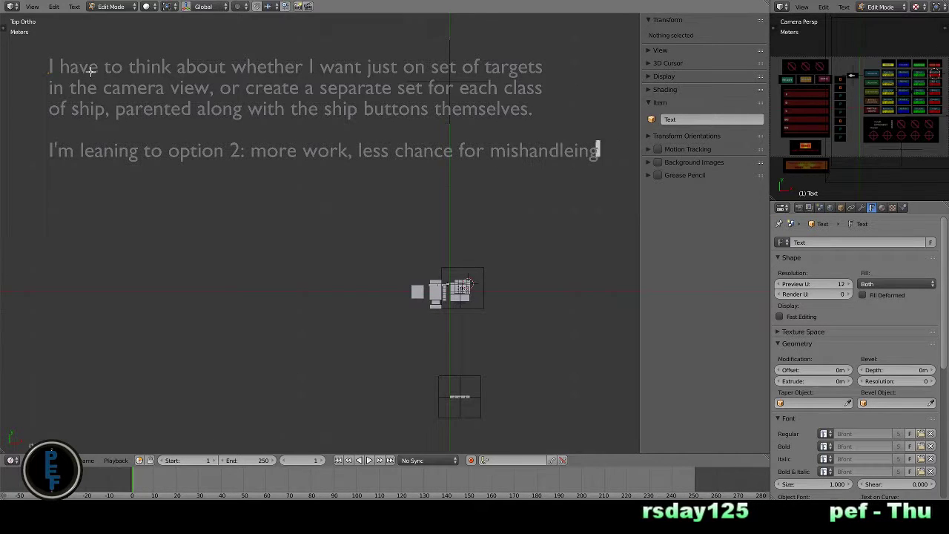
key("Return")
type("by the user")
key("Return")
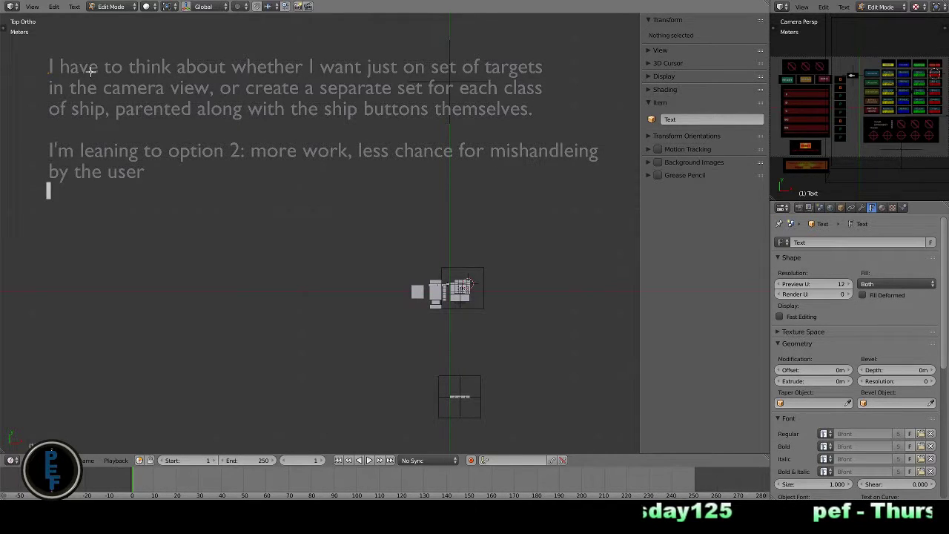
key("BackSpace")
type(".")
key("Tab")
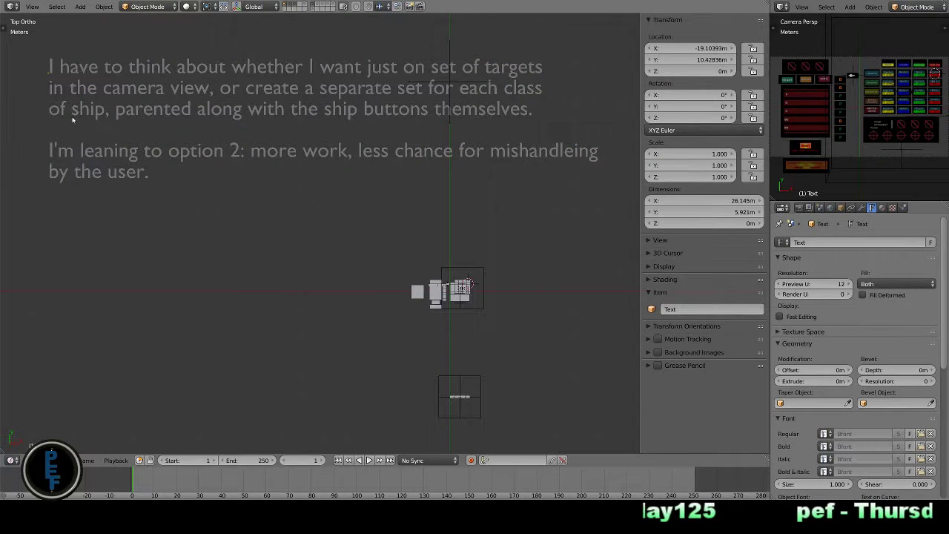